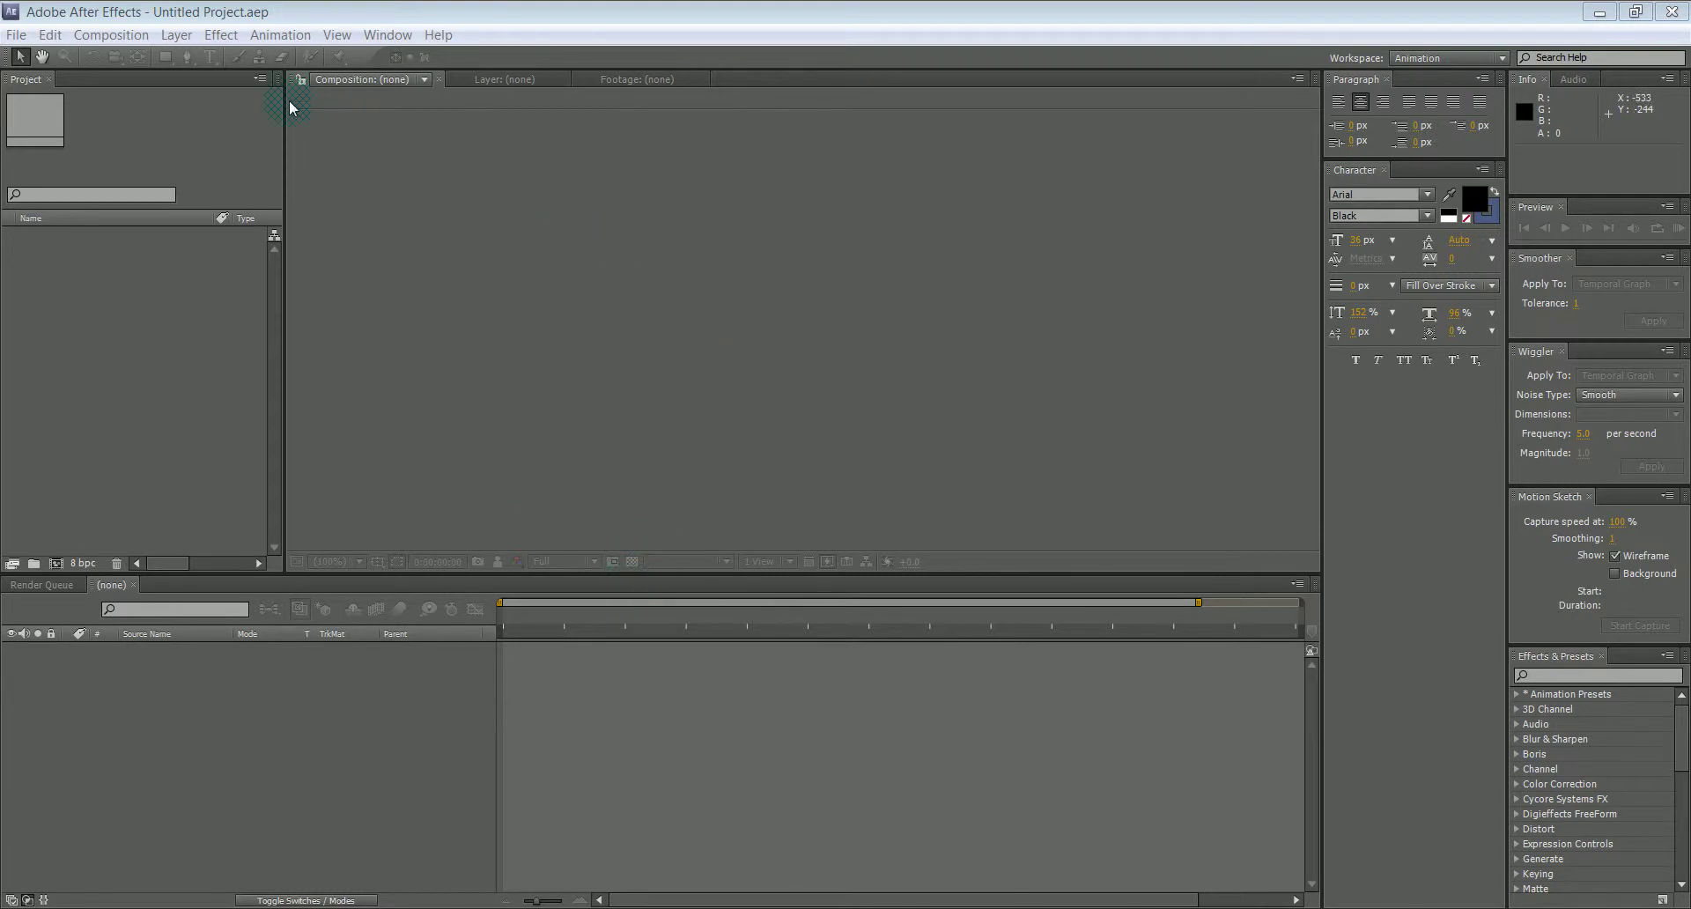
Step: Import problem.jpg and Mammobot.avi from the POSTS folder and create a composition from problem.jpg
mouse_move(602, 908)
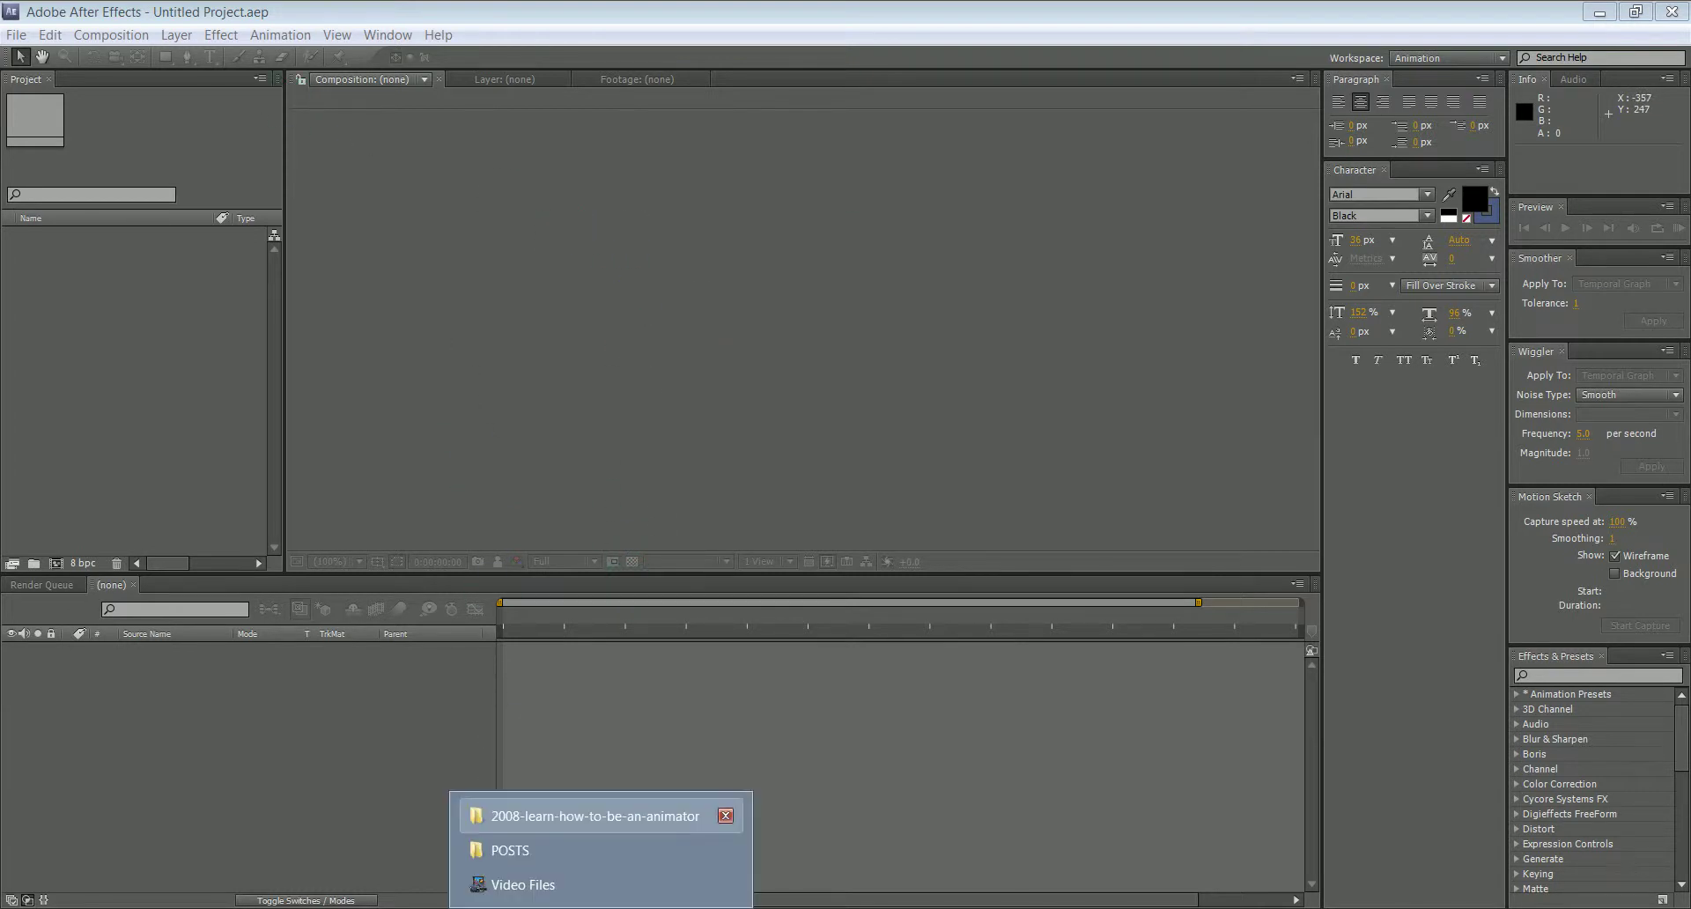
left_click(510, 850)
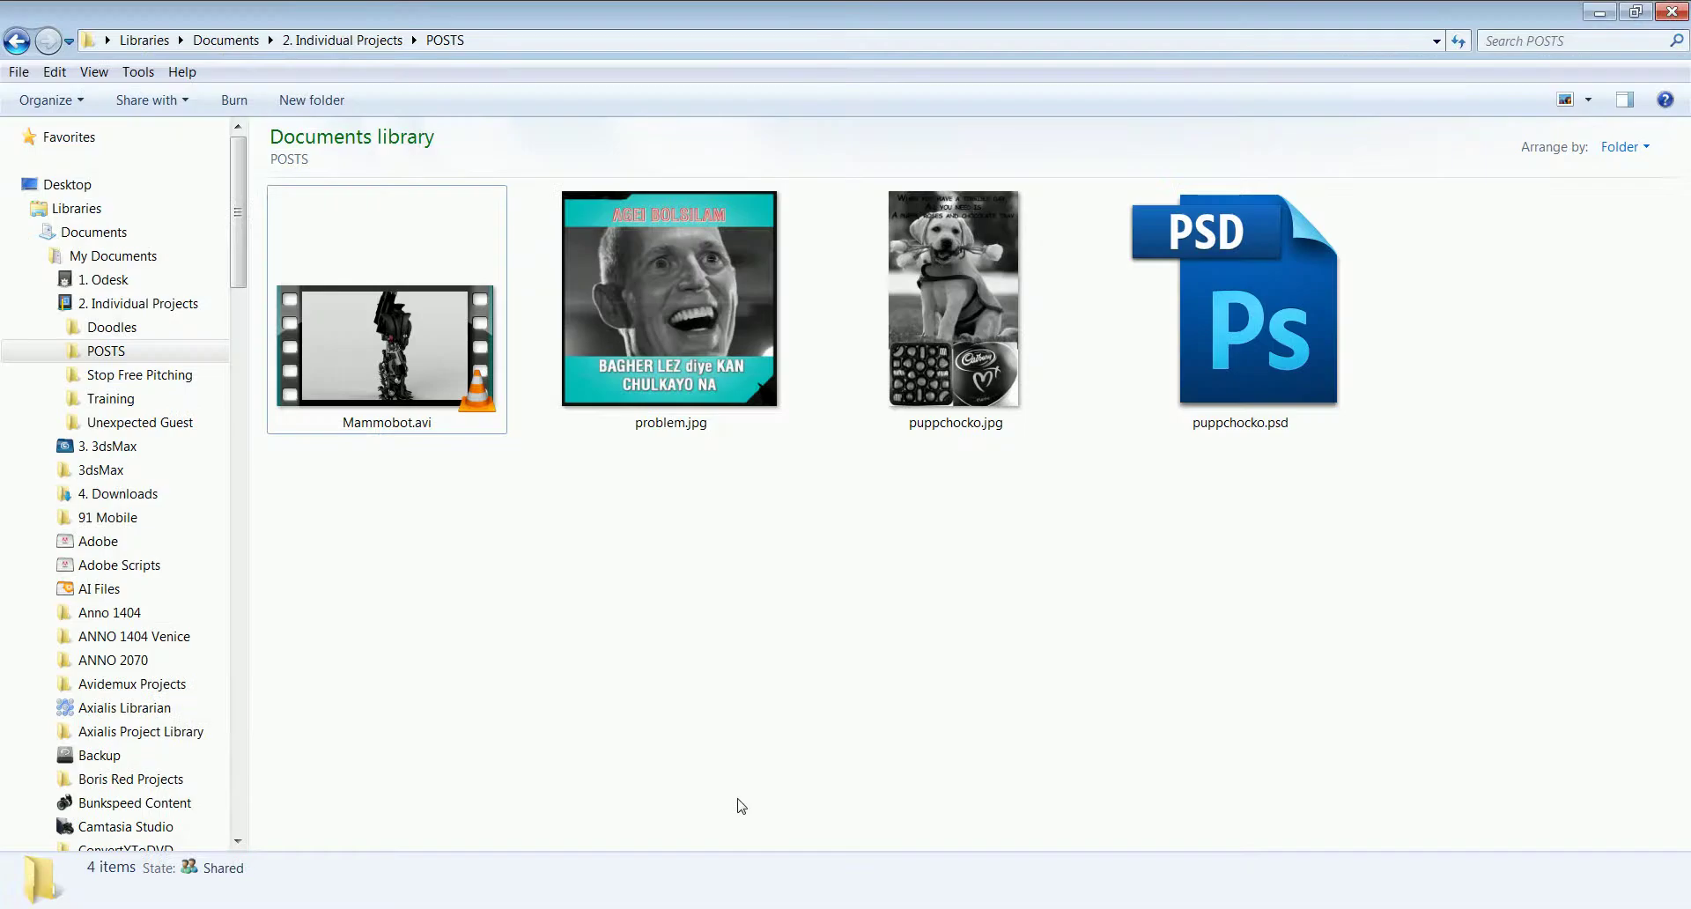
key("super+Right")
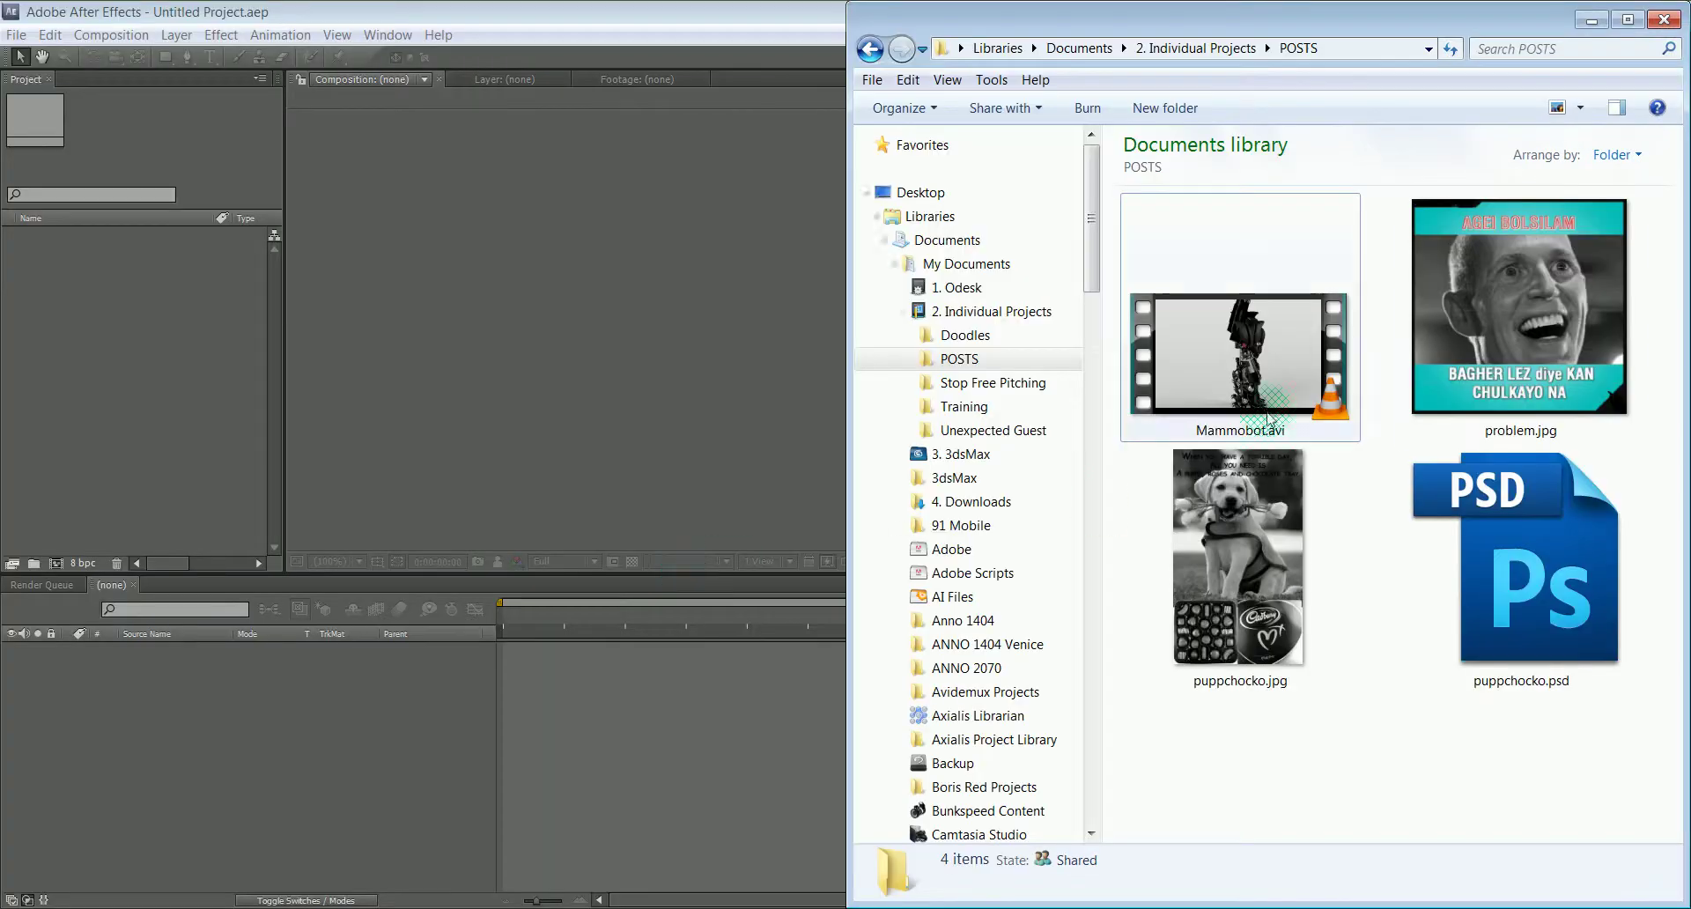
mouse_move(1483, 315)
left_mouse_down()
mouse_move(62, 374)
mouse_move(83, 401)
mouse_move(81, 373)
left_mouse_up()
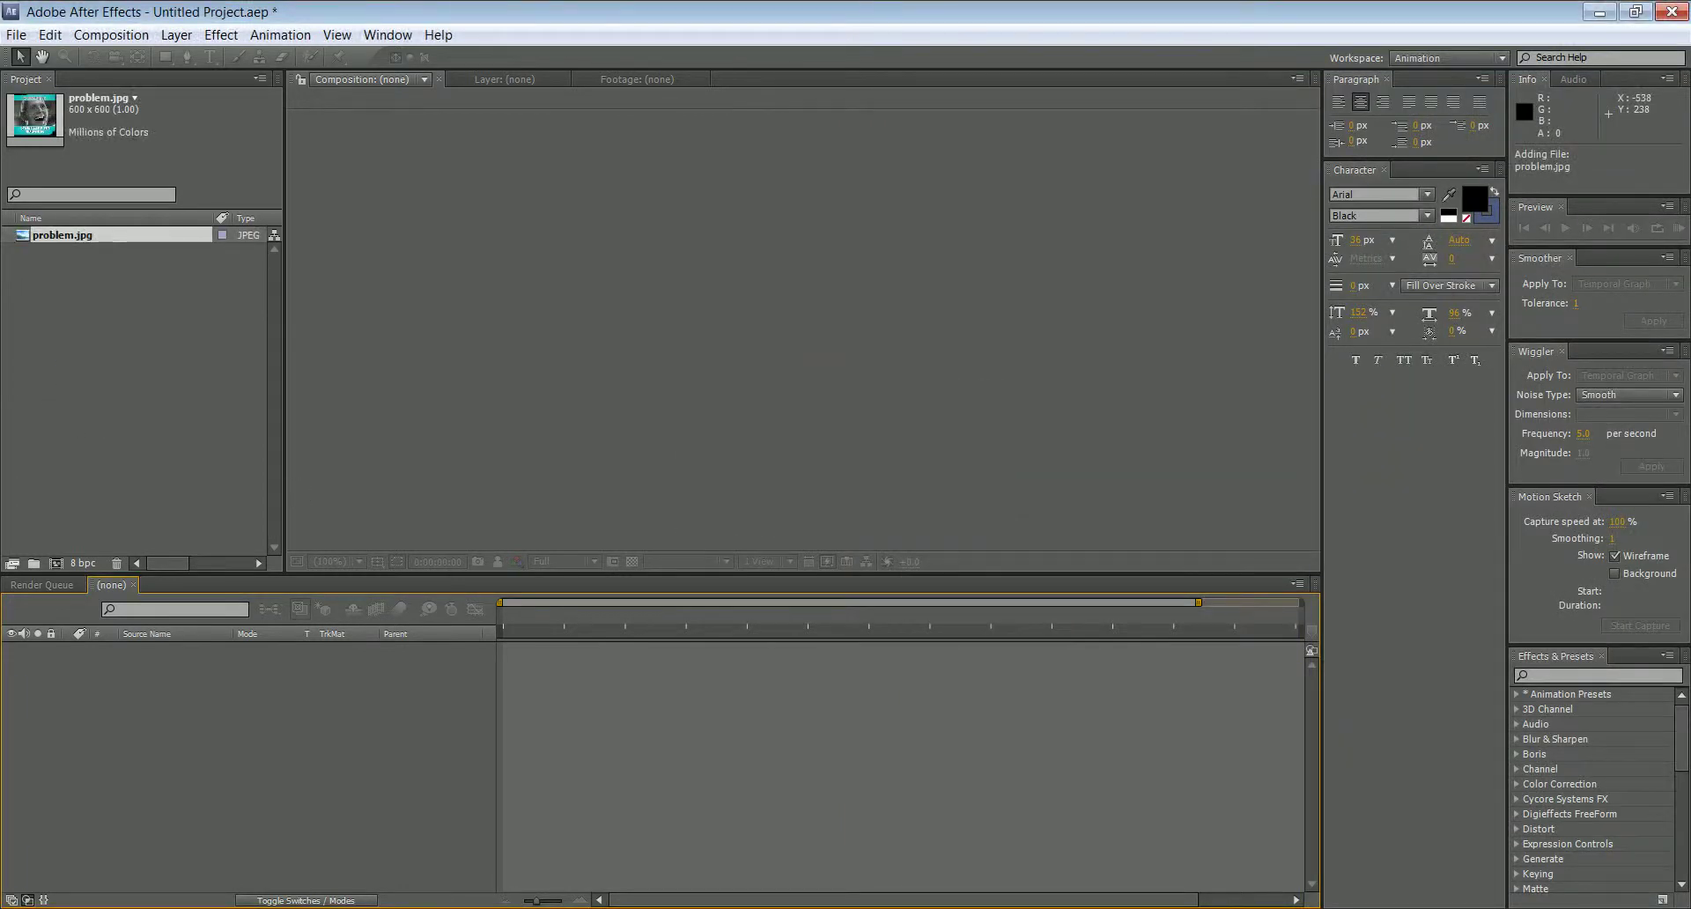
key("alt+Tab")
left_click_drag(1240, 353, 246, 452)
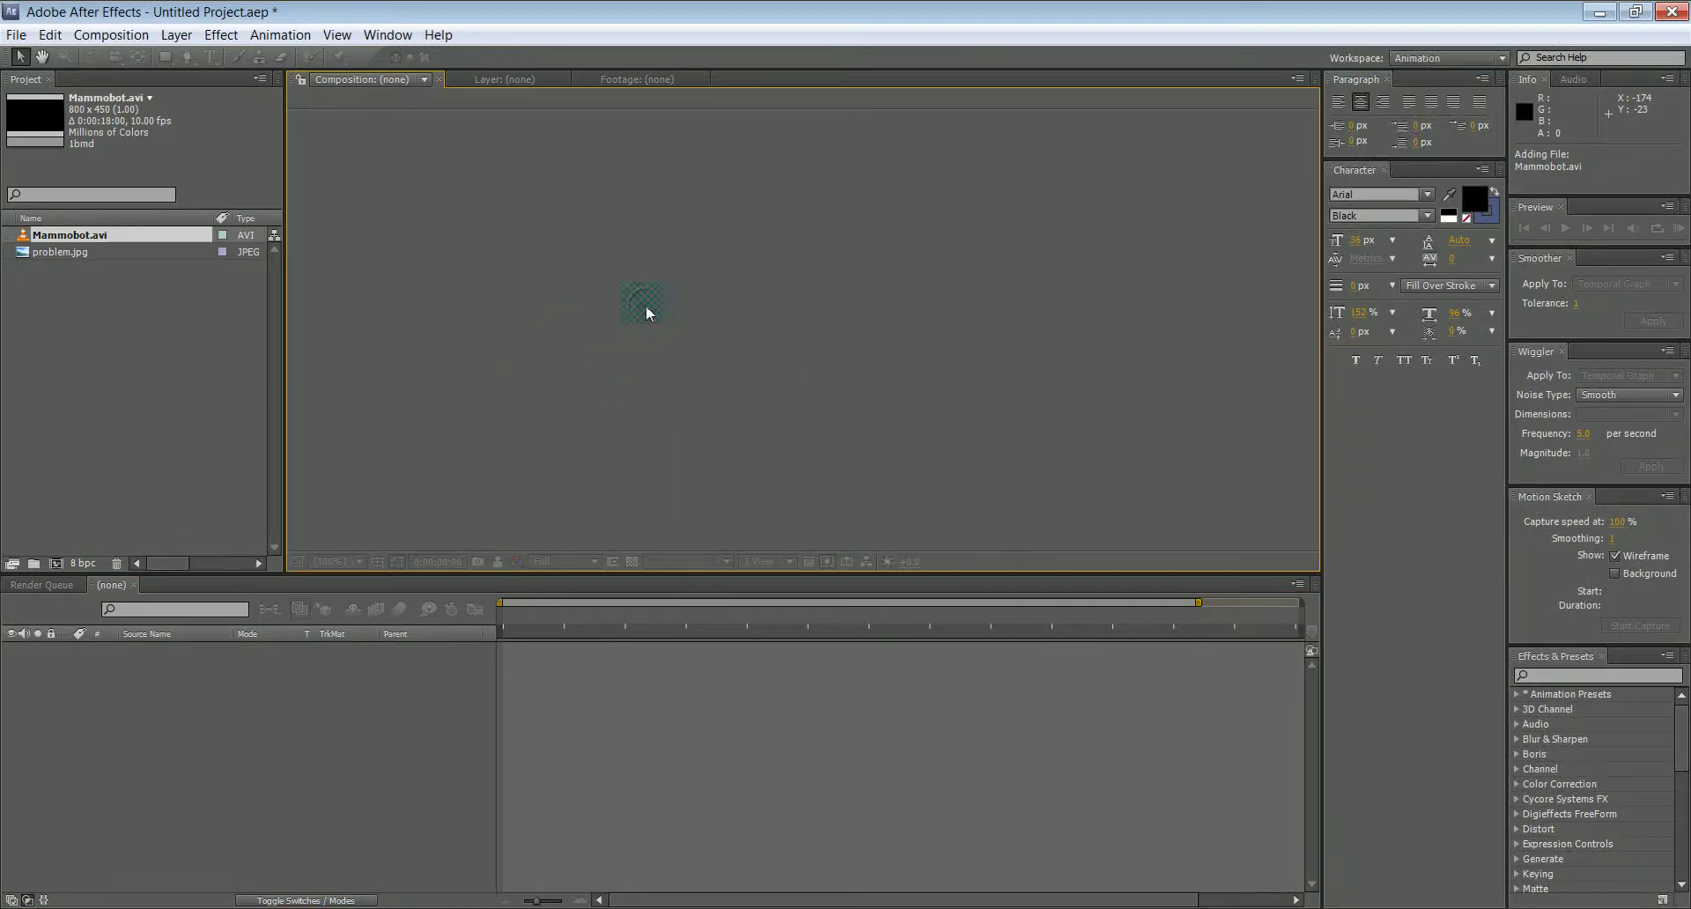
left_click(40, 252)
mouse_move(31, 253)
left_mouse_down()
mouse_move(105, 507)
mouse_move(56, 566)
left_mouse_up()
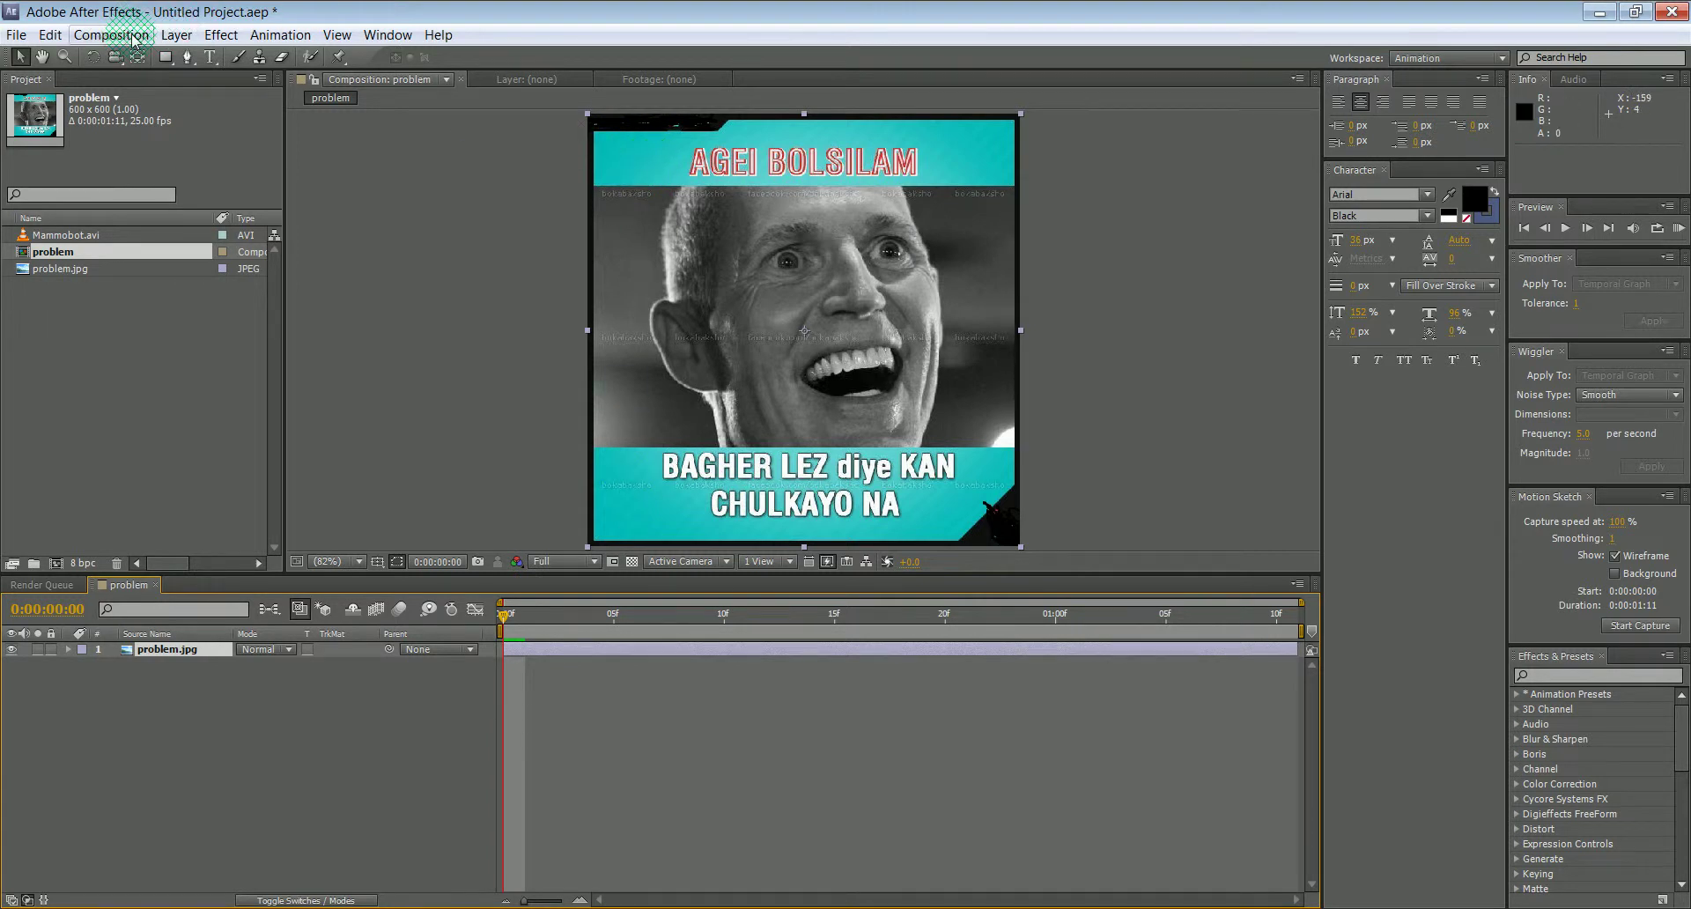
left_click(179, 37)
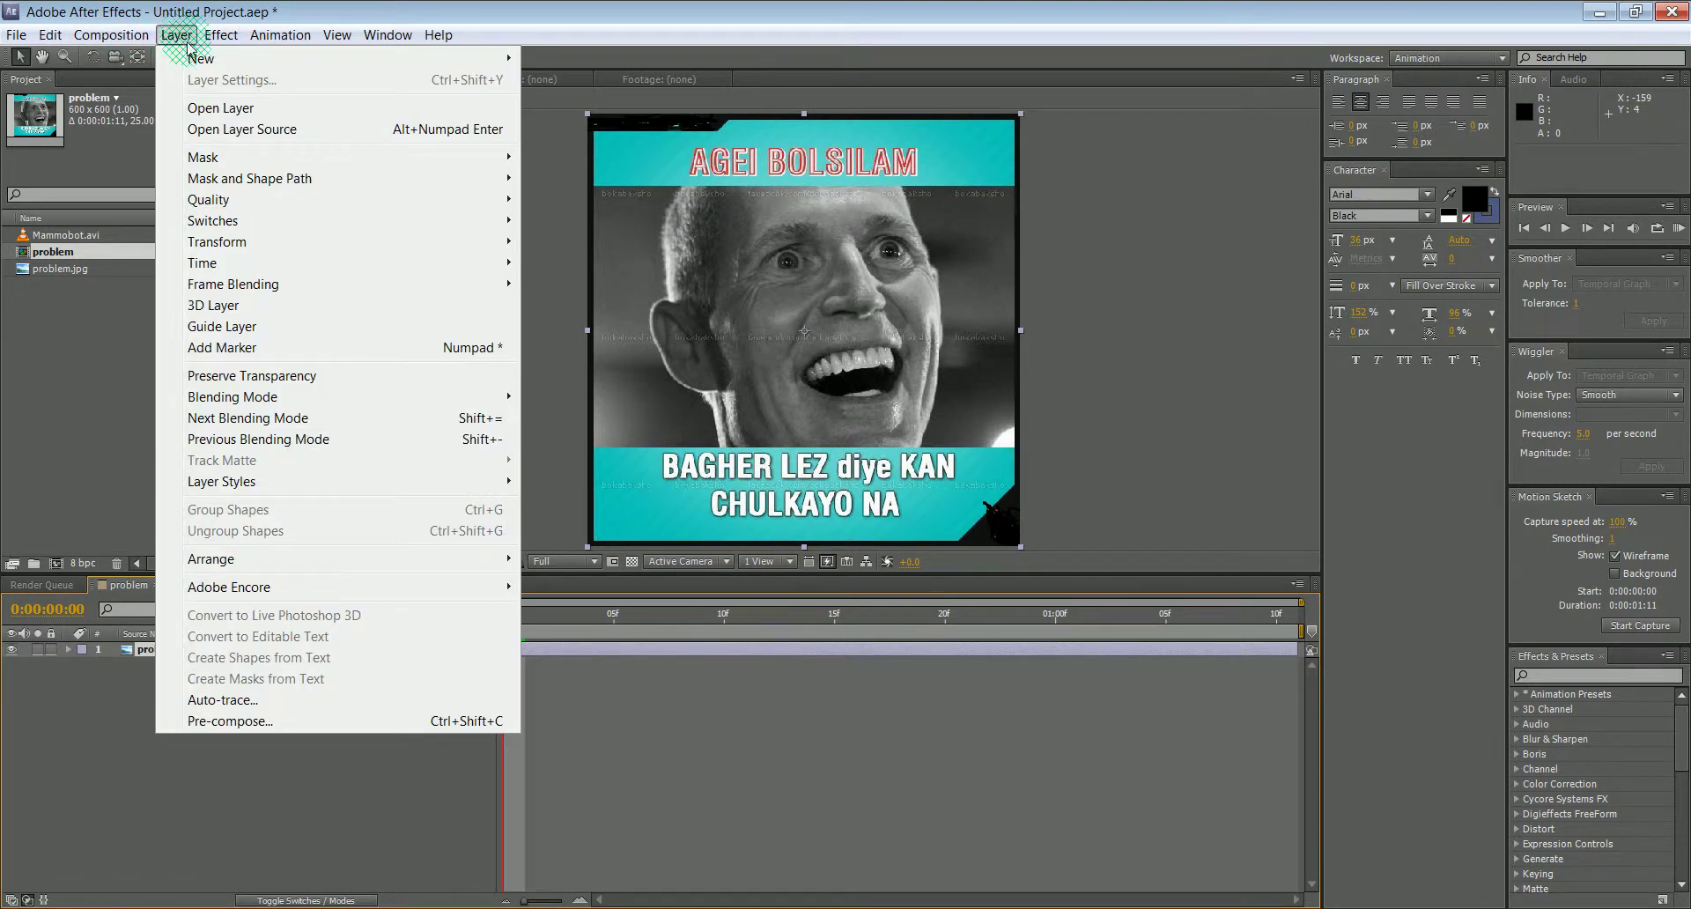
mouse_move(189, 60)
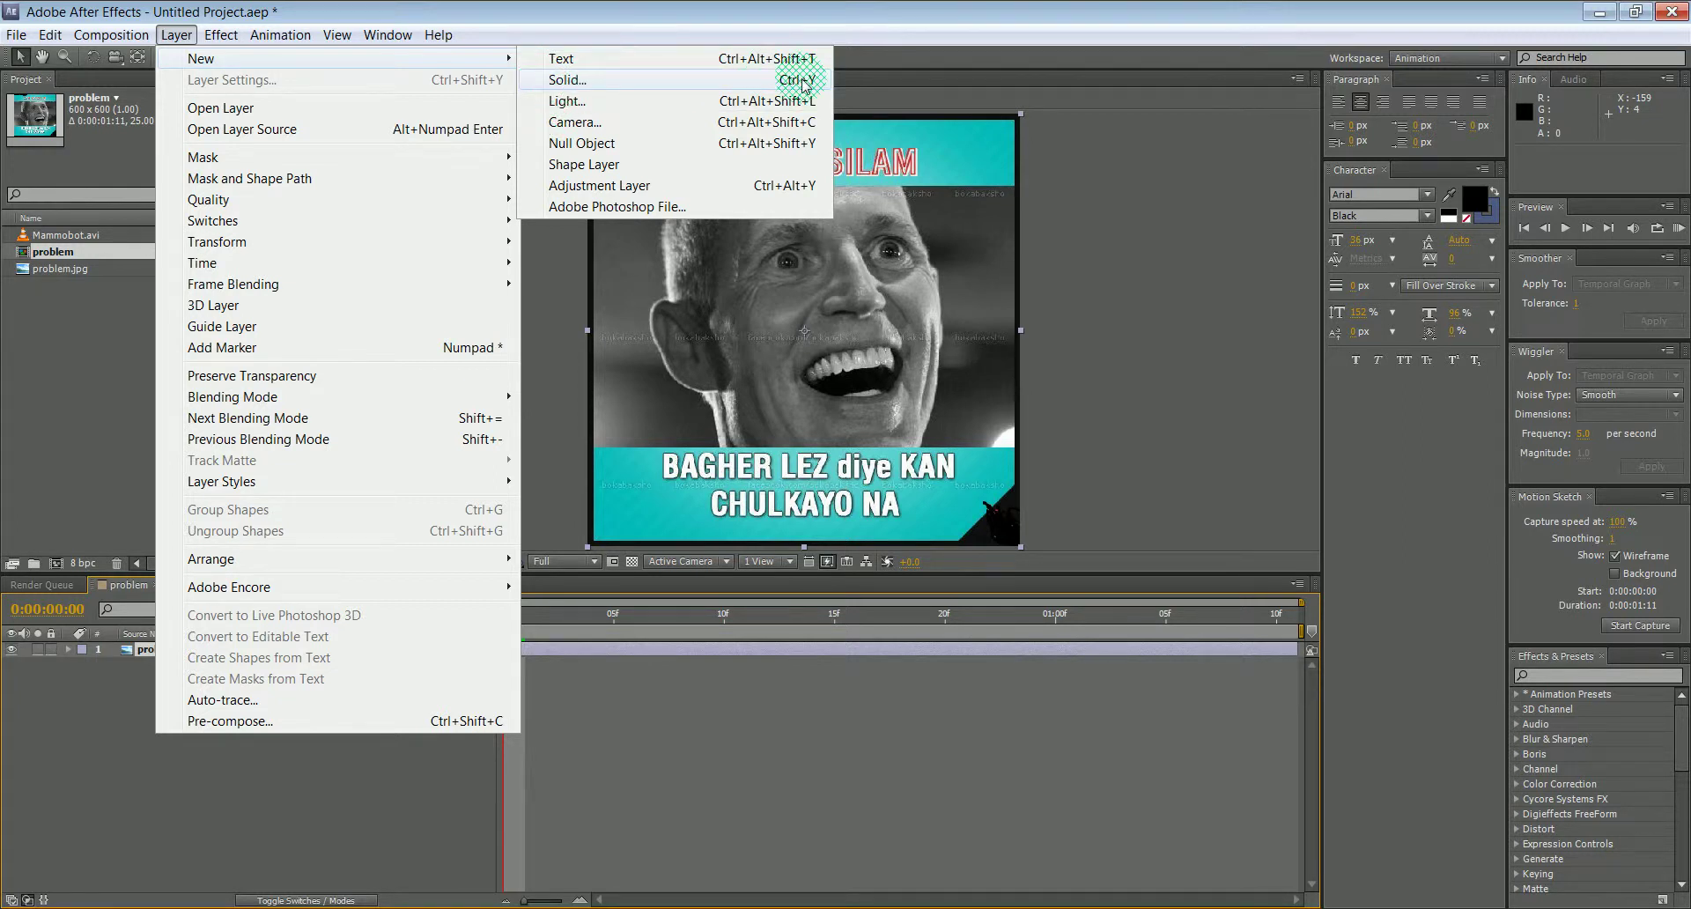
left_click(731, 87)
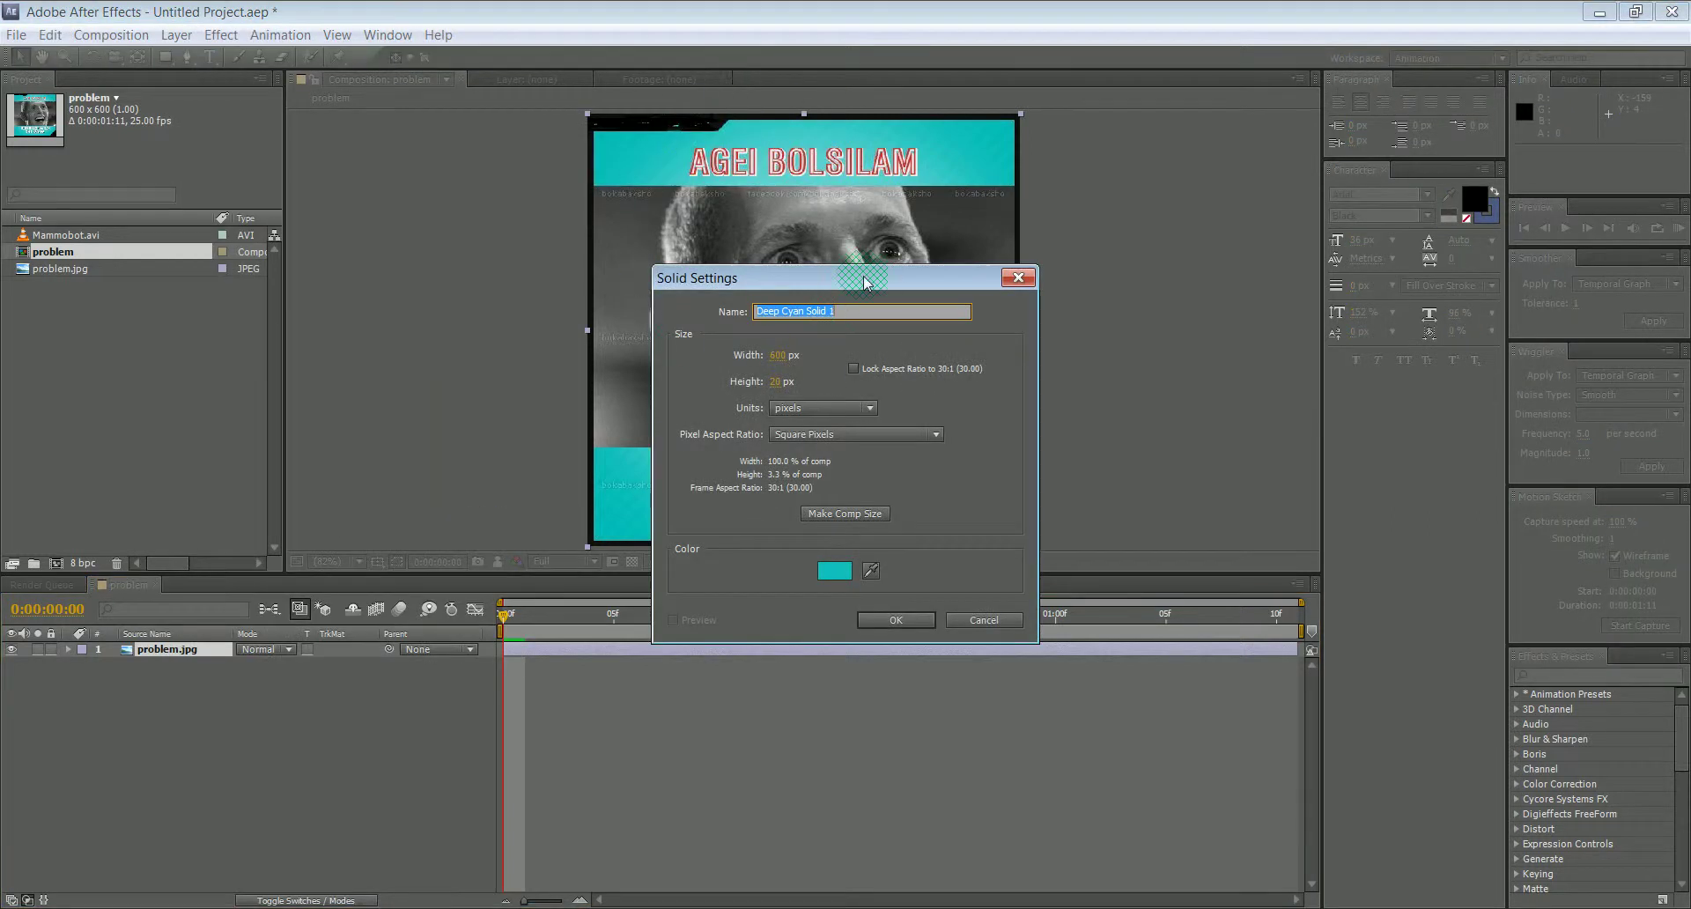
left_click_drag(867, 284, 815, 214)
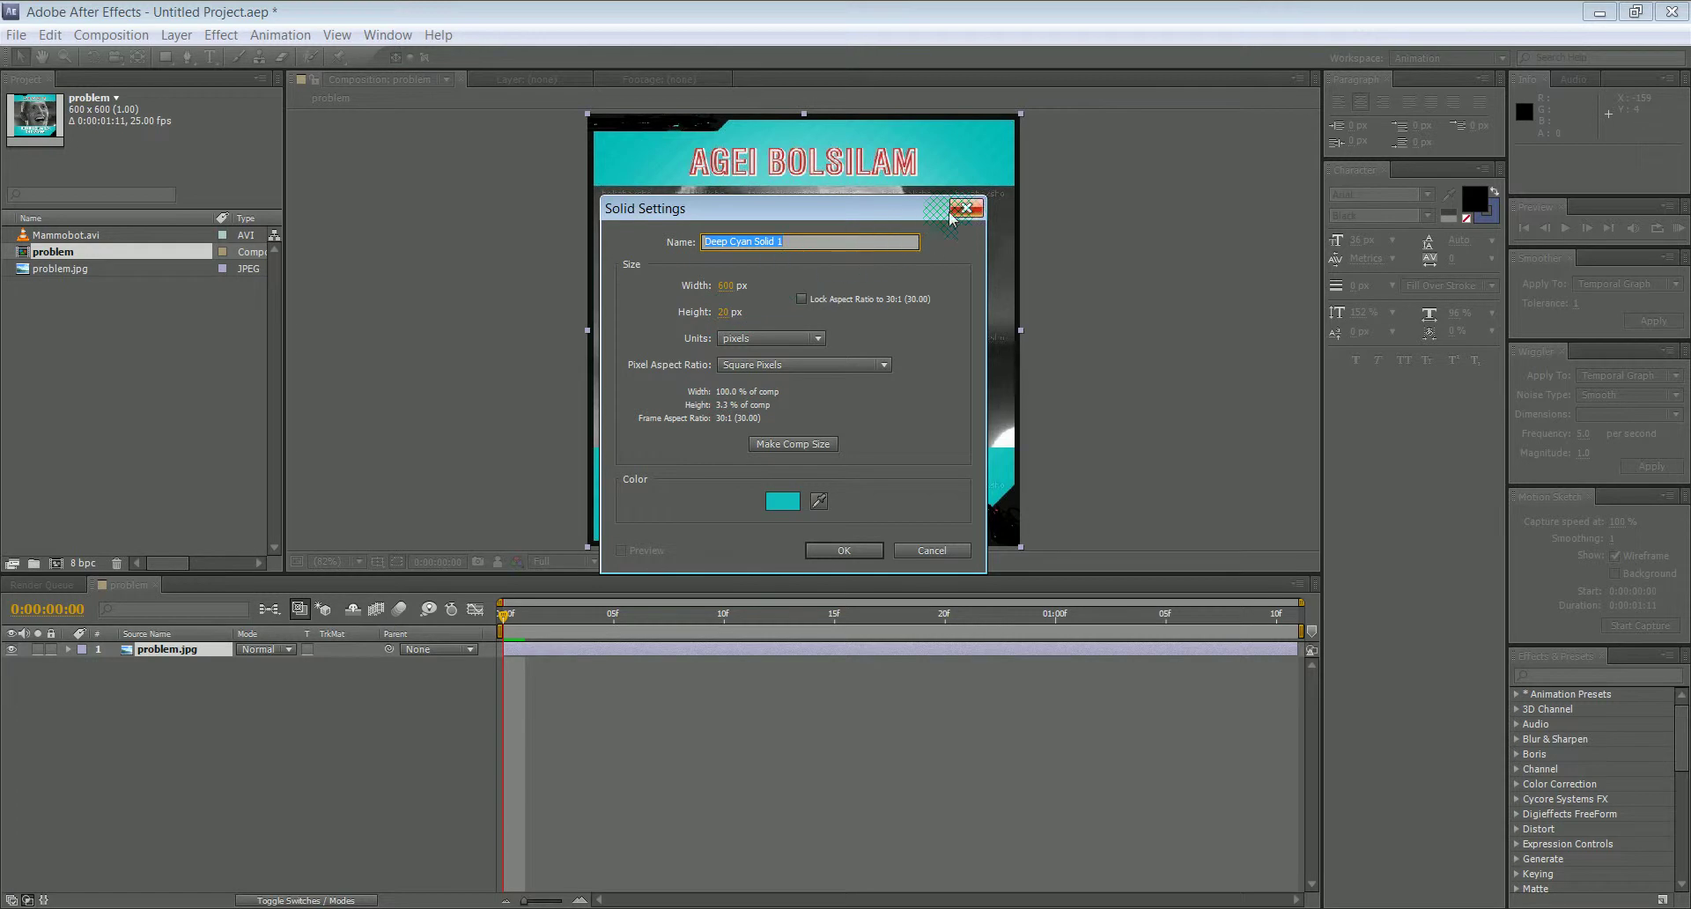
left_click_drag(916, 209, 516, 203)
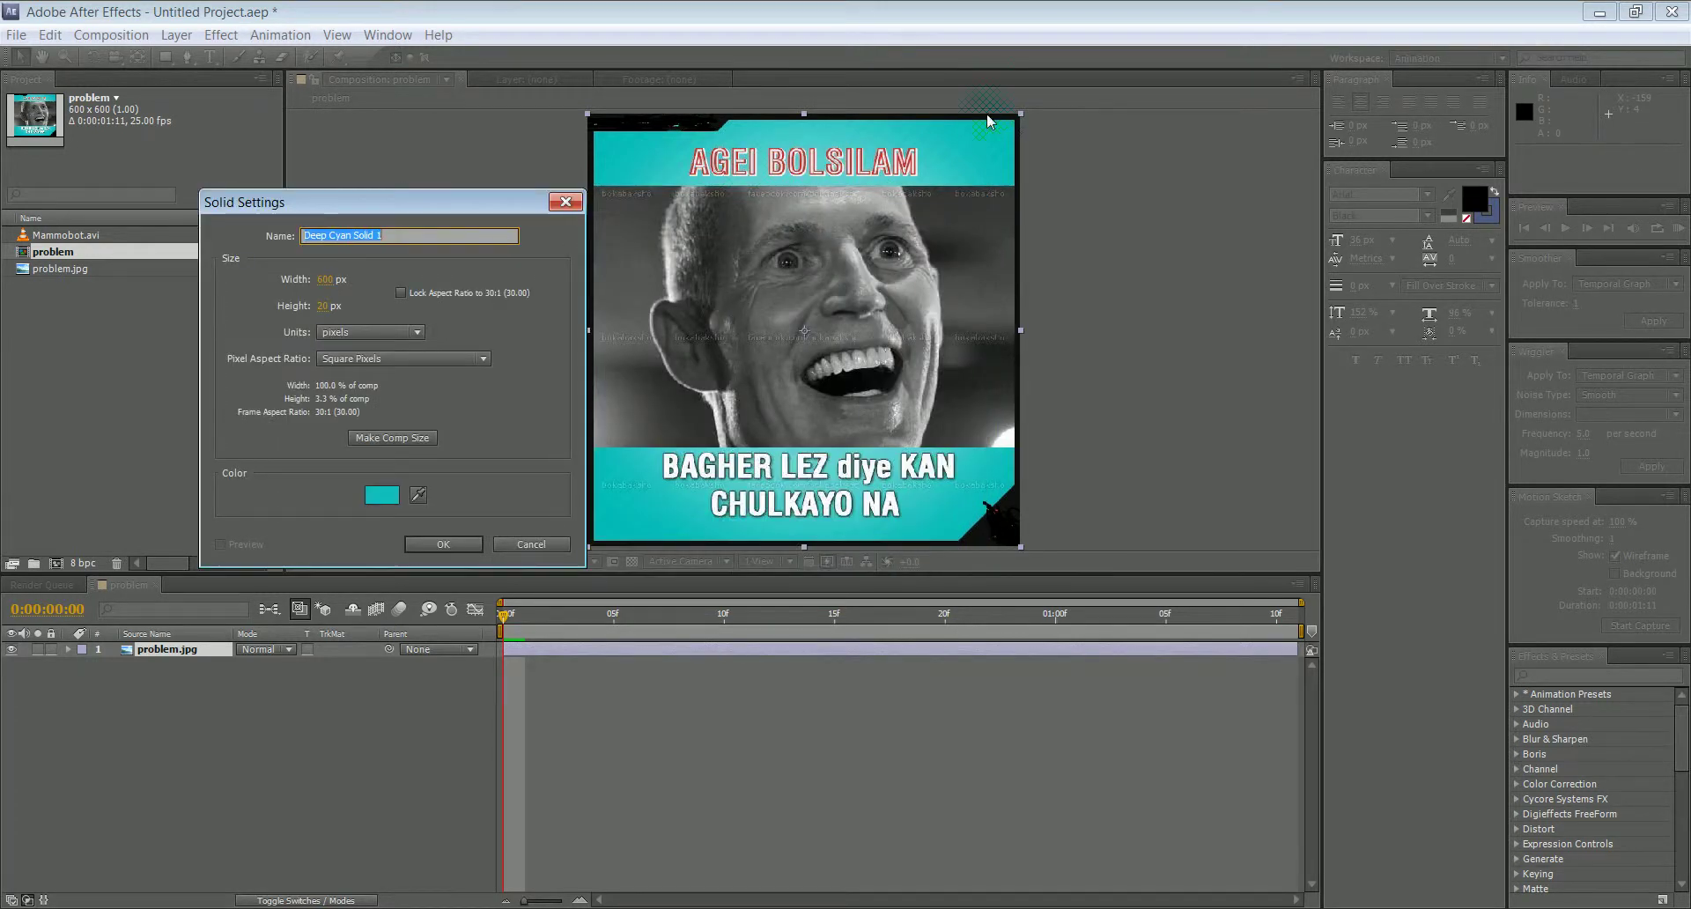
left_click(565, 202)
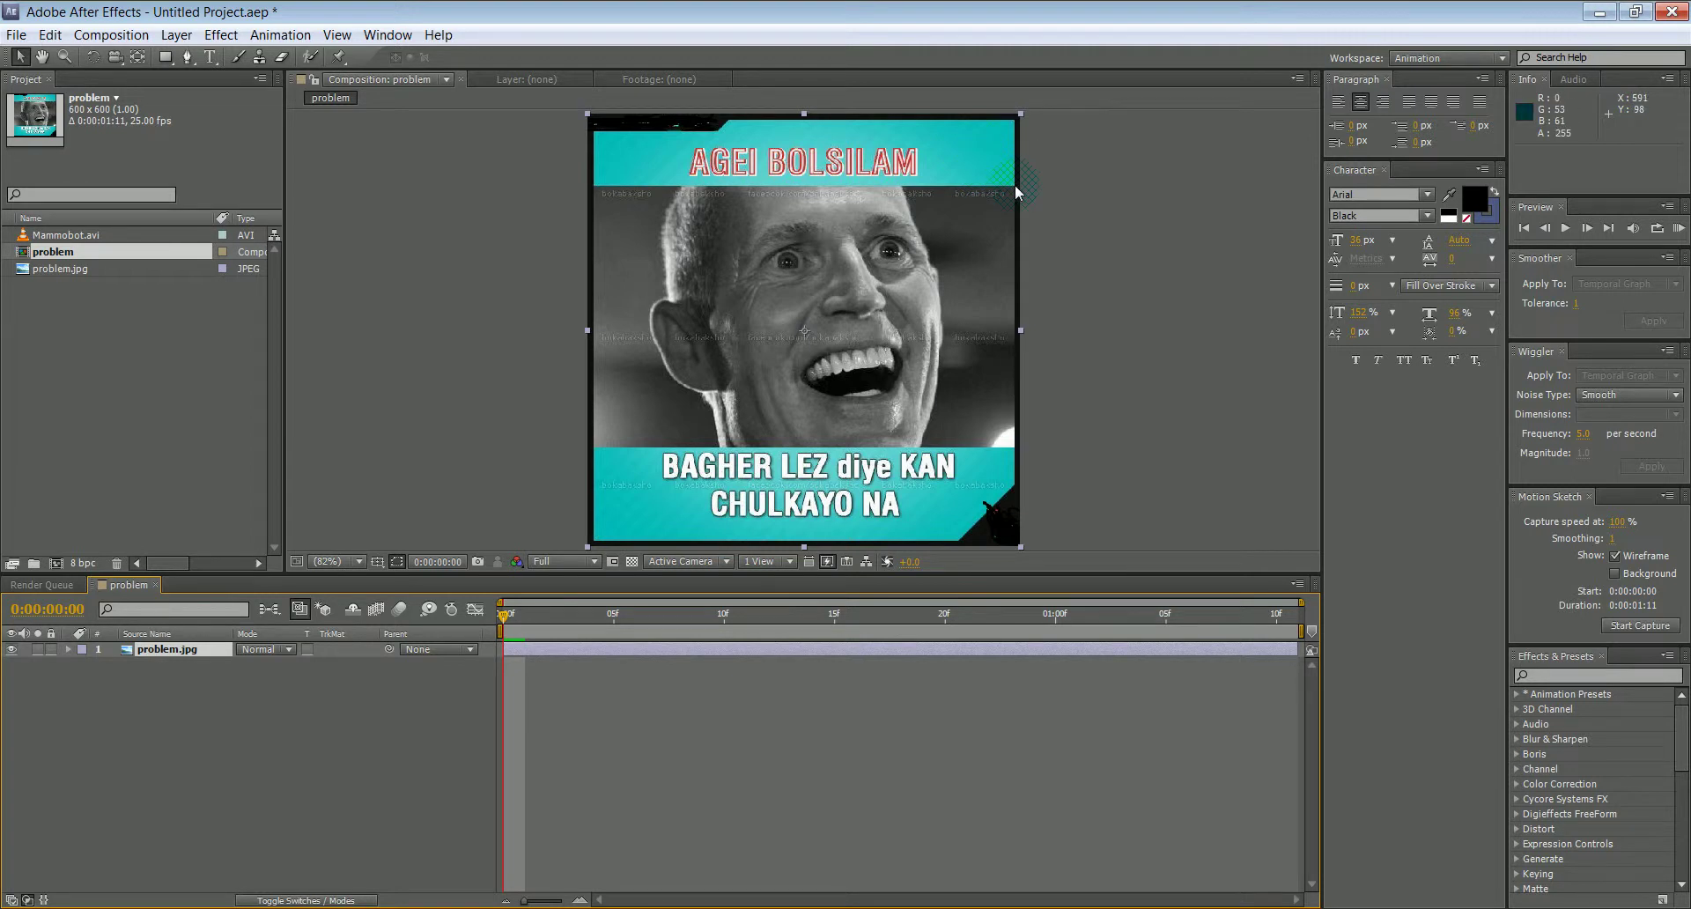
Step: Create a 600 × 98 px solid layer with its color sampled from the image's cyan upper banner
left_click(177, 36)
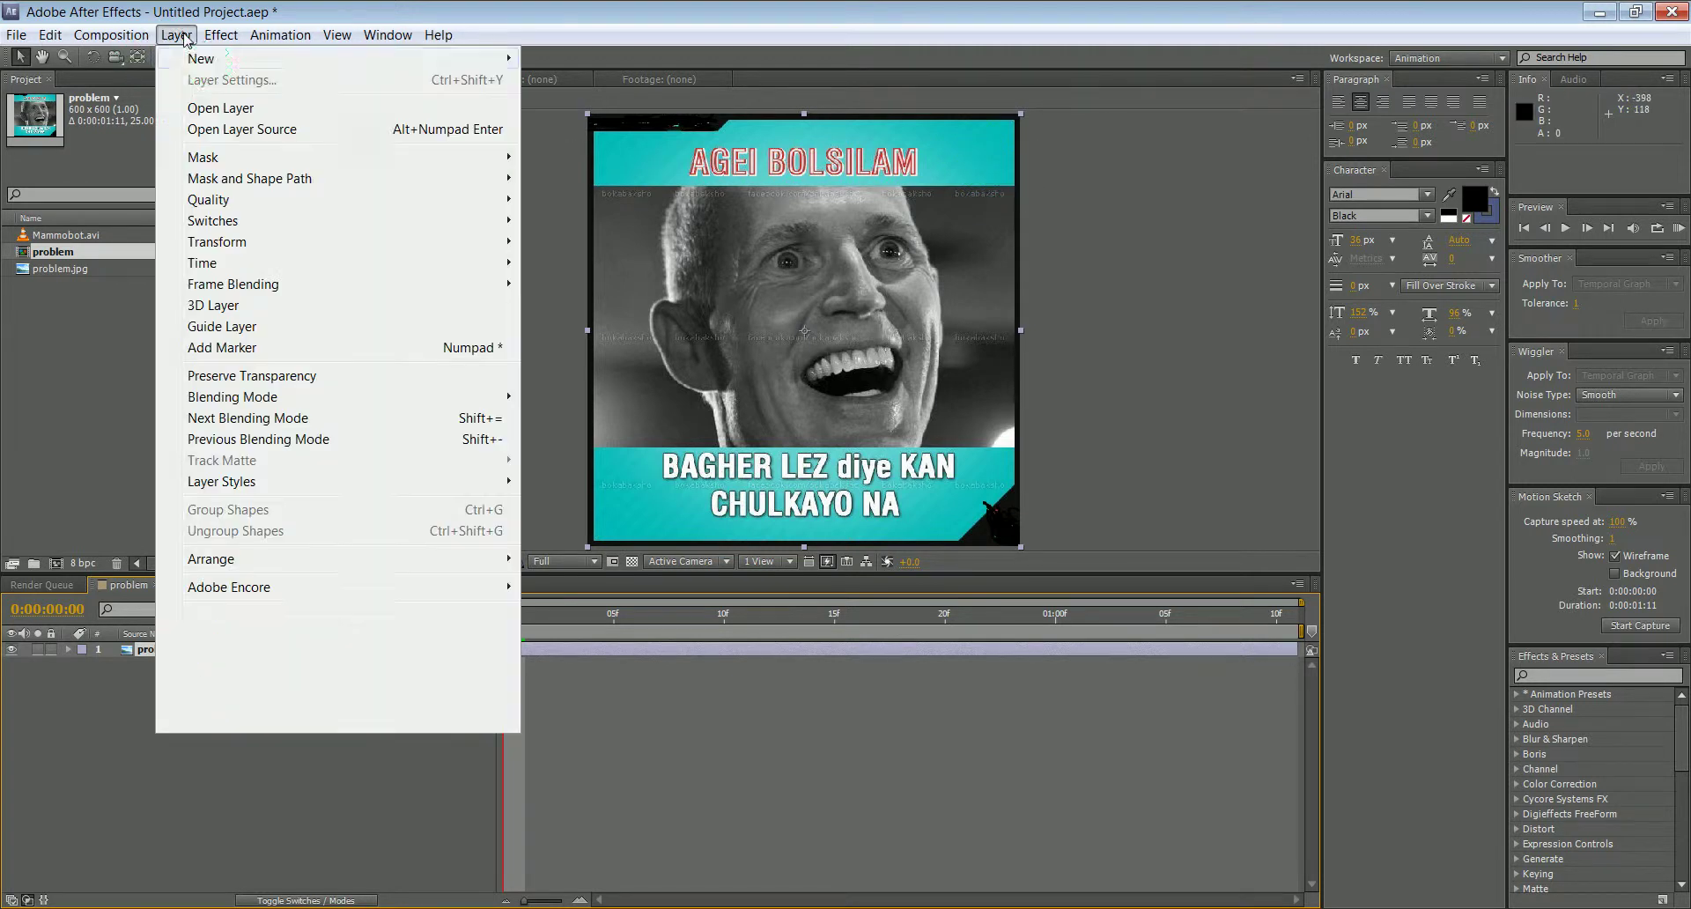
mouse_move(216, 59)
left_click(592, 82)
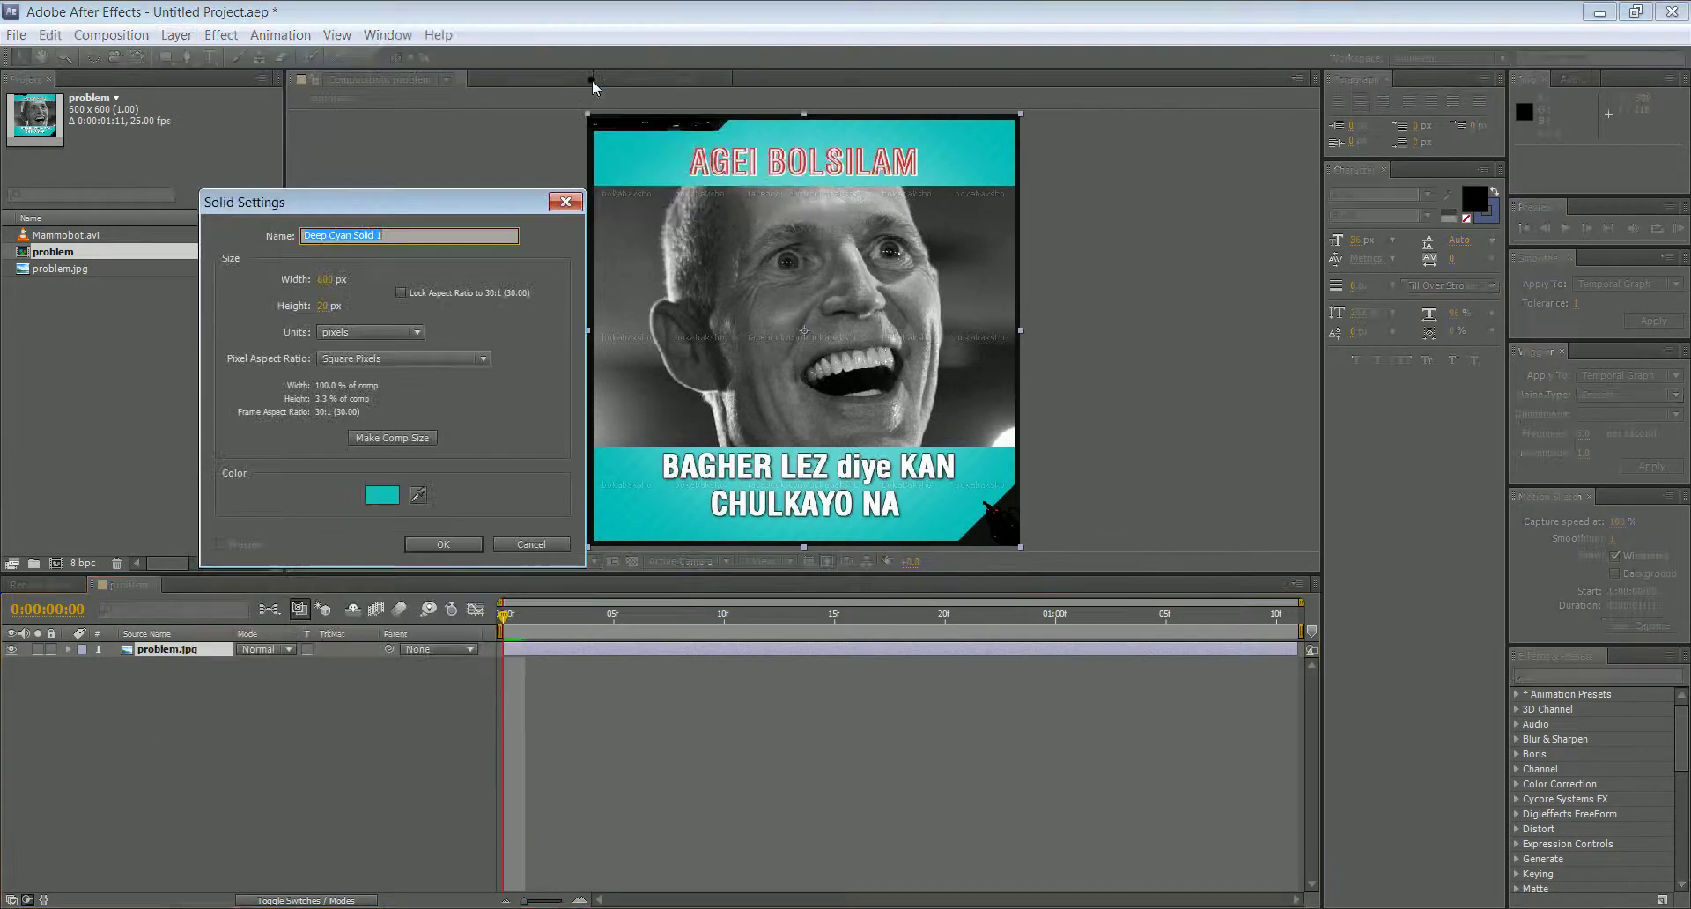
left_click(328, 307)
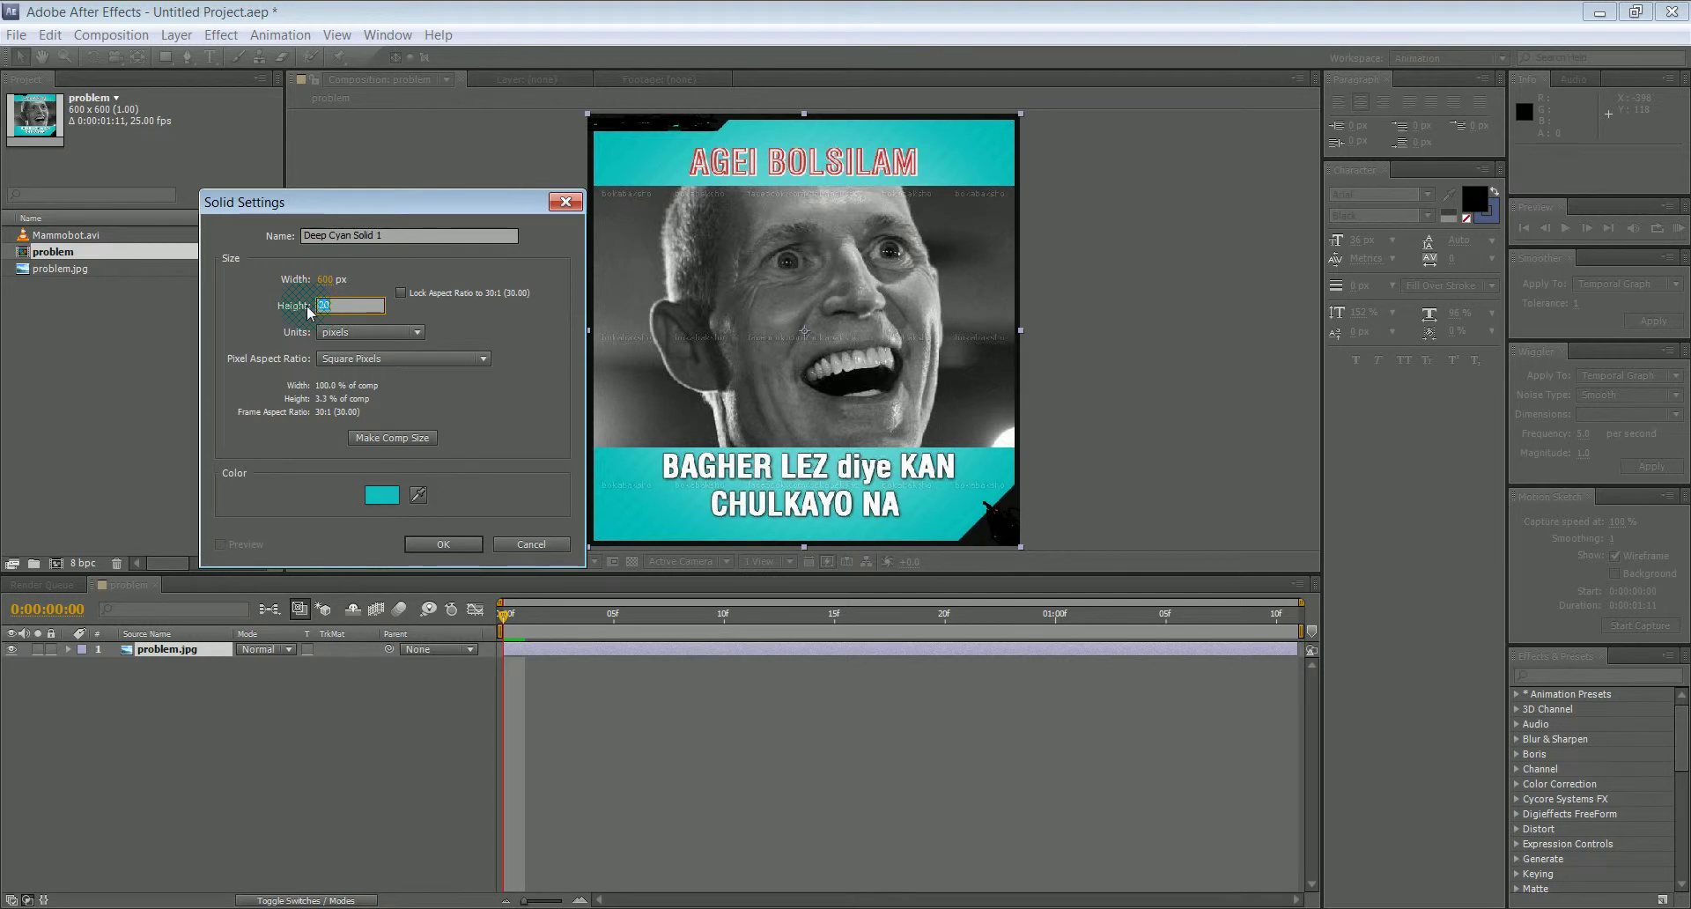
type("98")
left_click(348, 308)
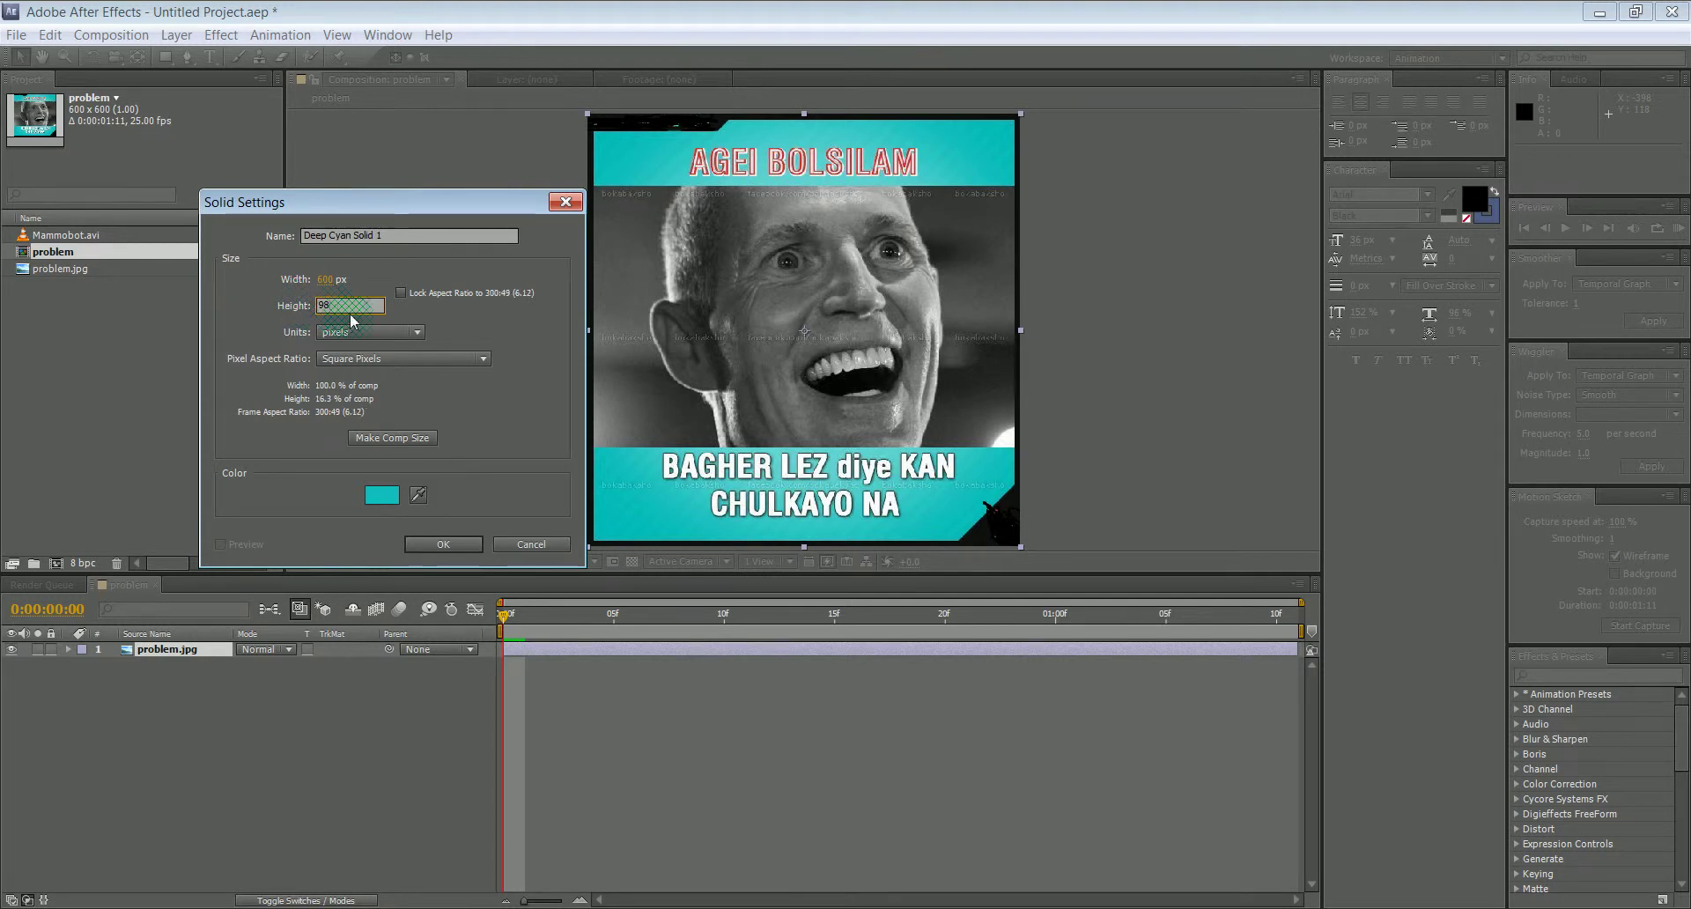
left_click(360, 493)
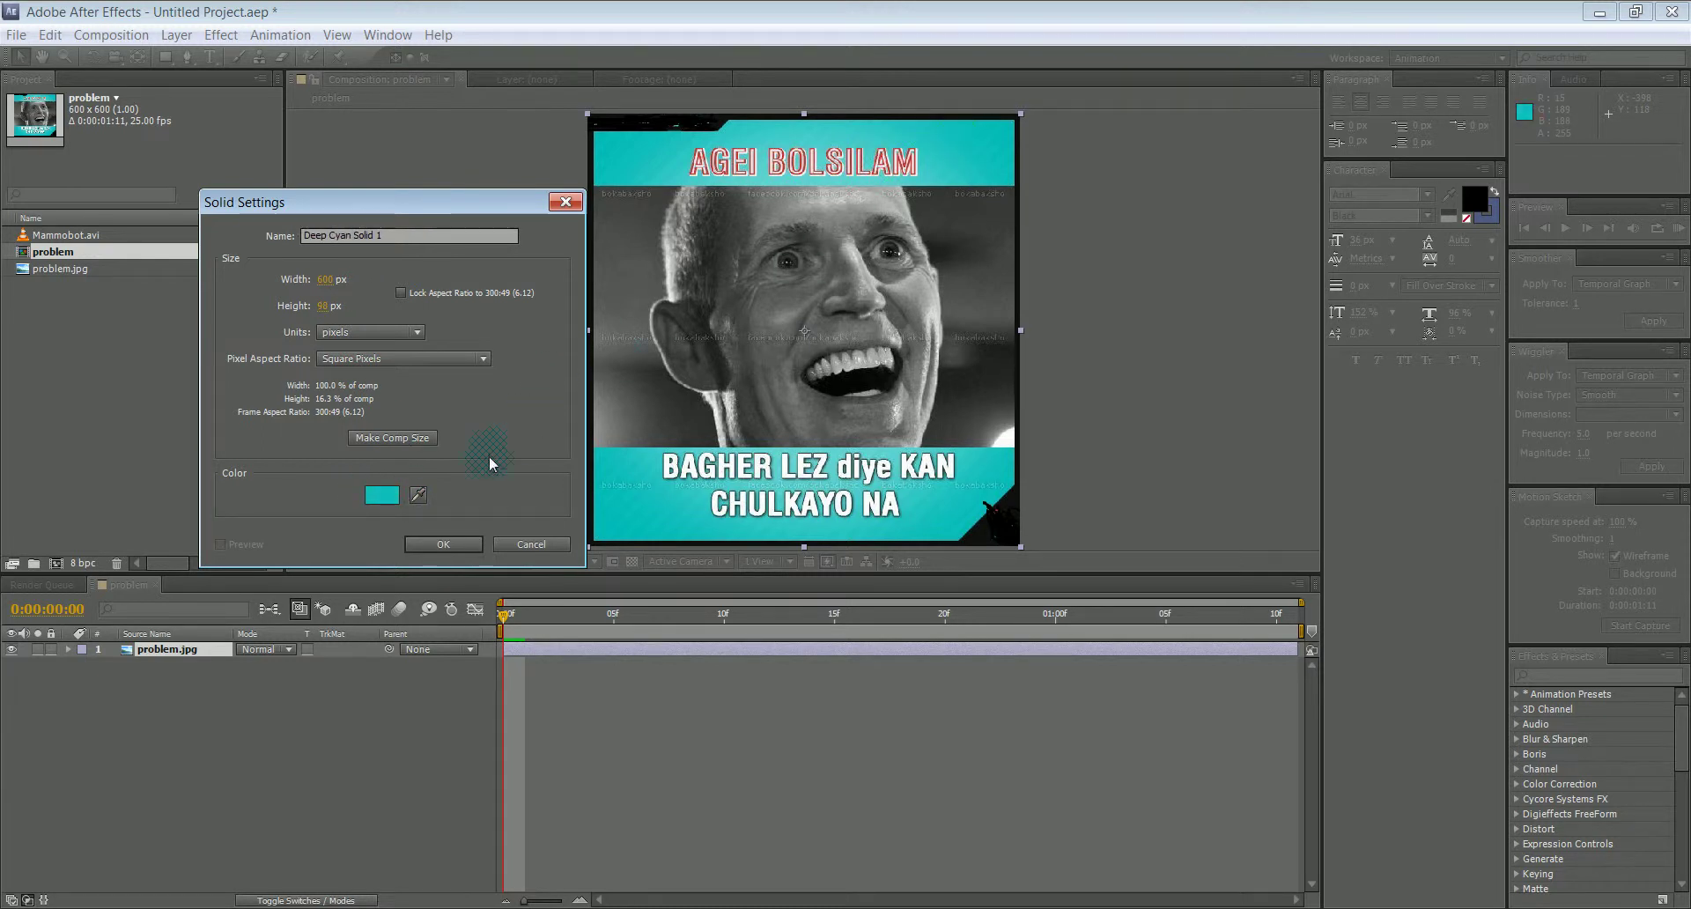
left_click(975, 123)
left_click(417, 550)
left_click(423, 543)
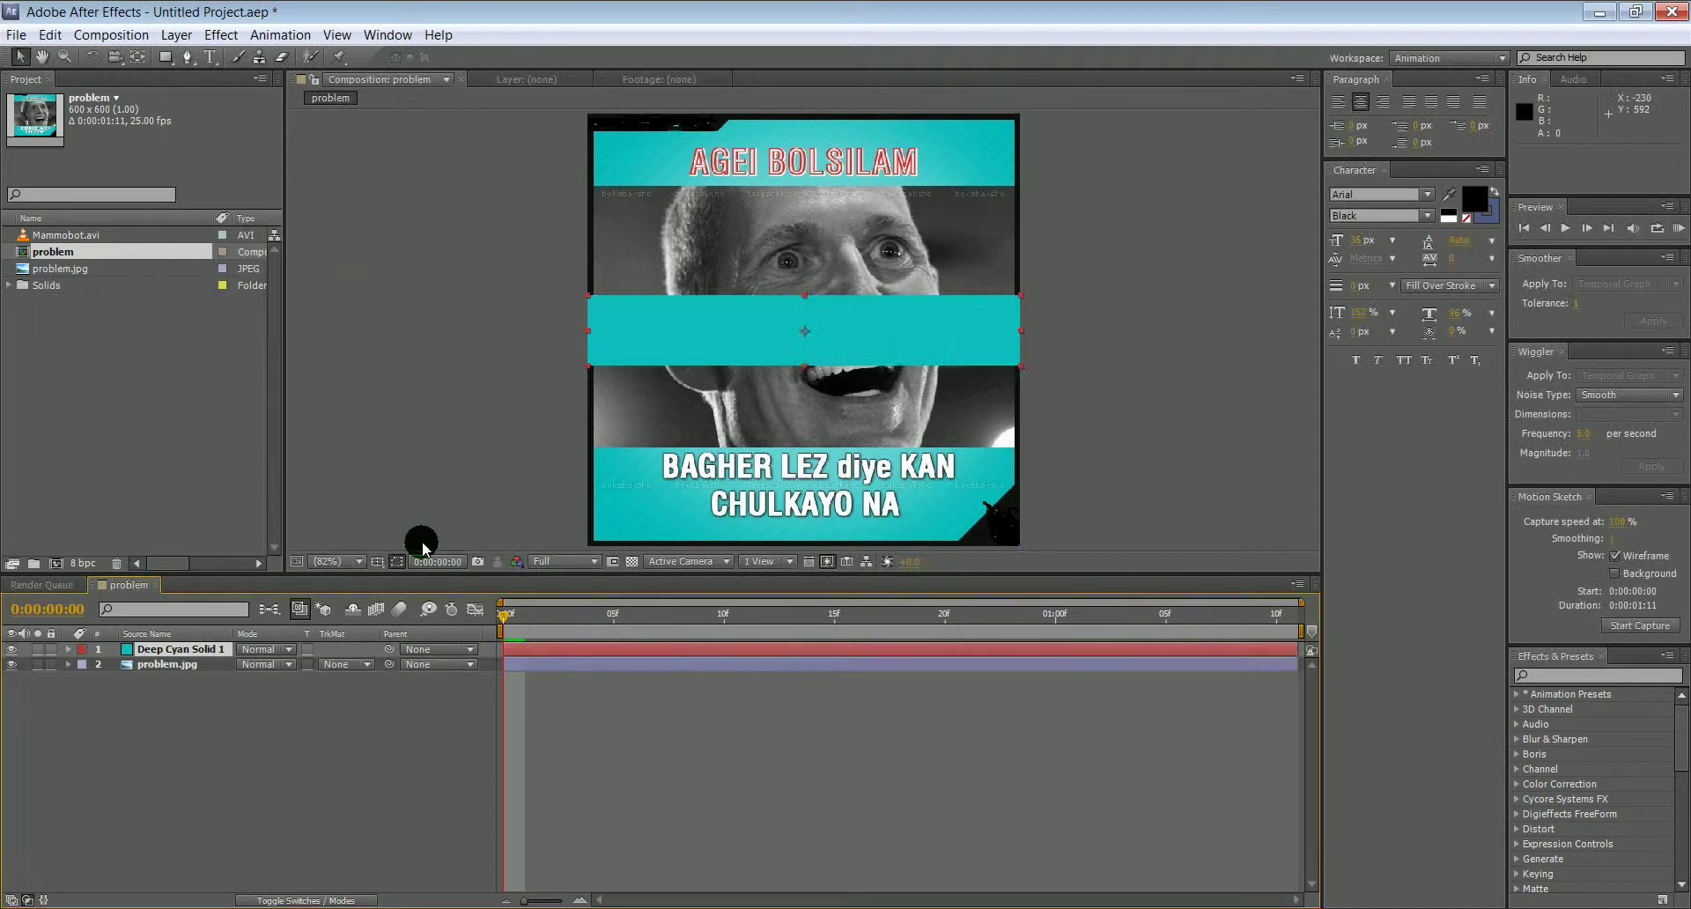
Step: Place the cyan solid over the image's upper banner and set its opacity to 64%
left_click_drag(754, 324, 789, 150)
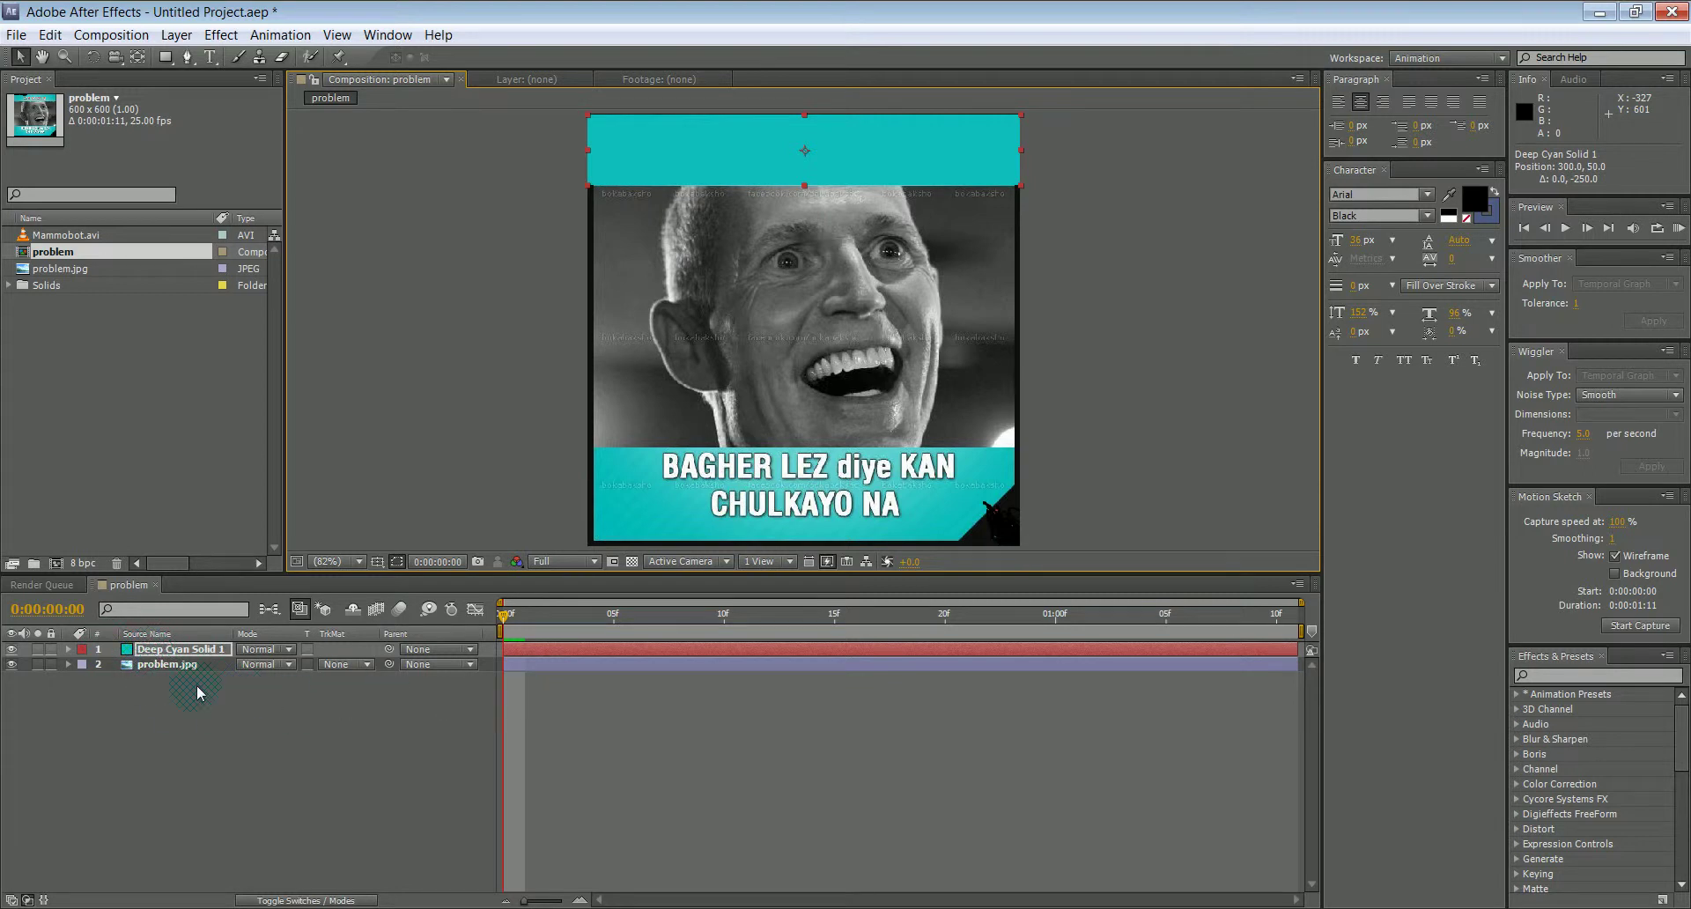
key("t")
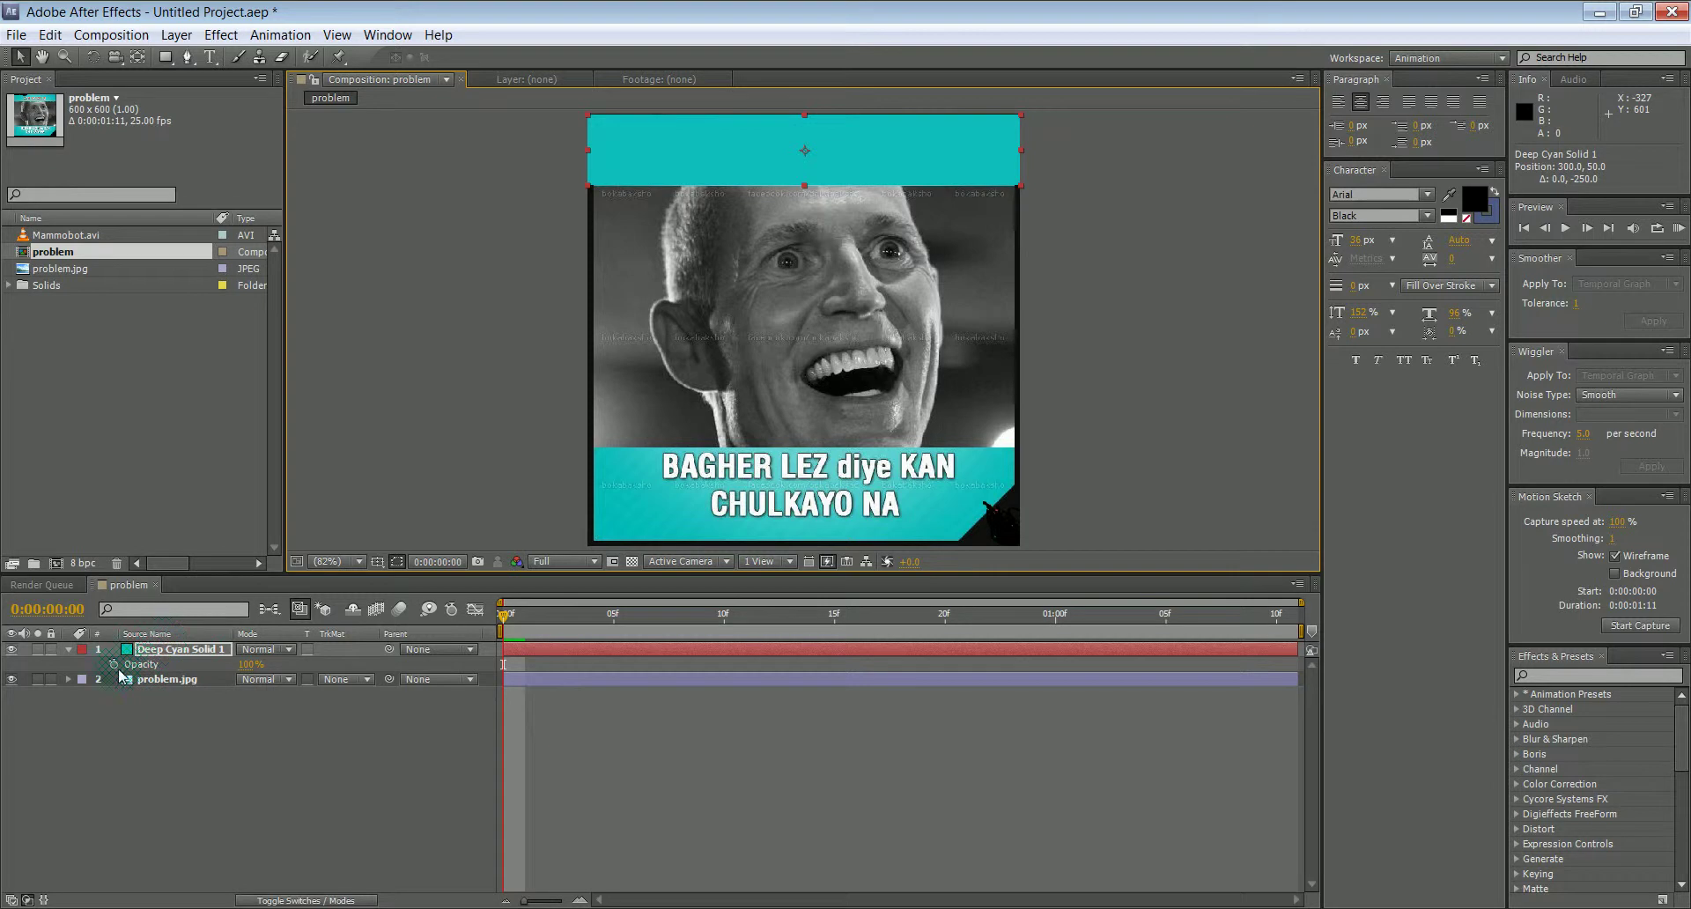
left_click_drag(250, 664, 839, 187)
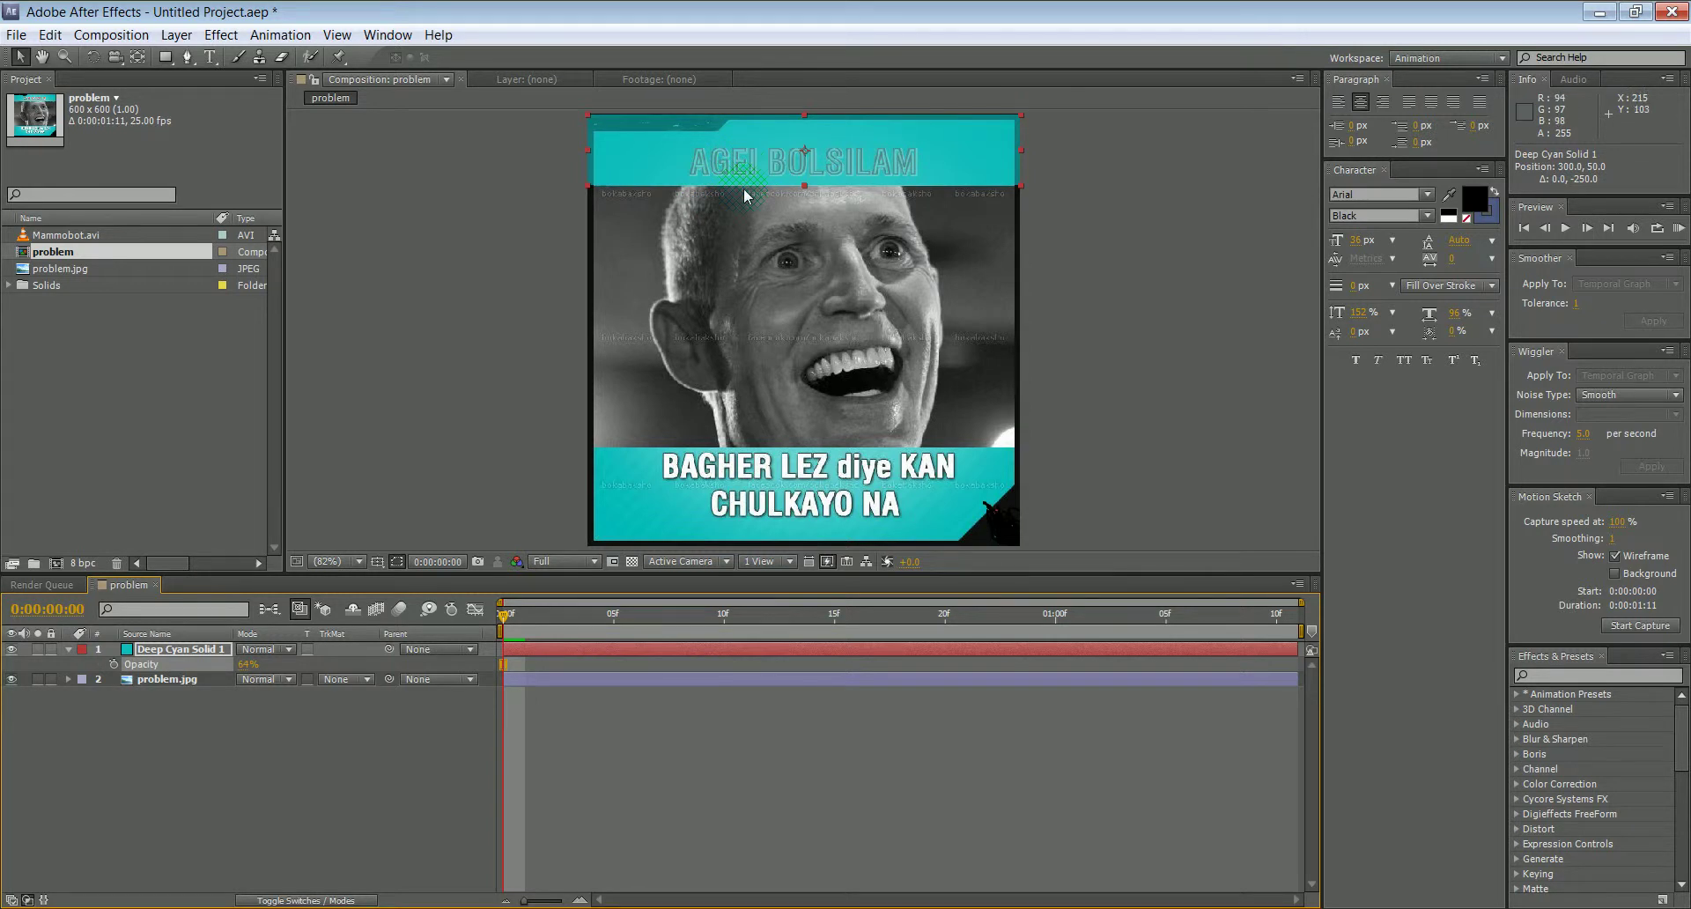
Step: Cover the image's lower banner with a duplicate of the cyan solid, stretched vertically to about 137%
key("ctrl+d")
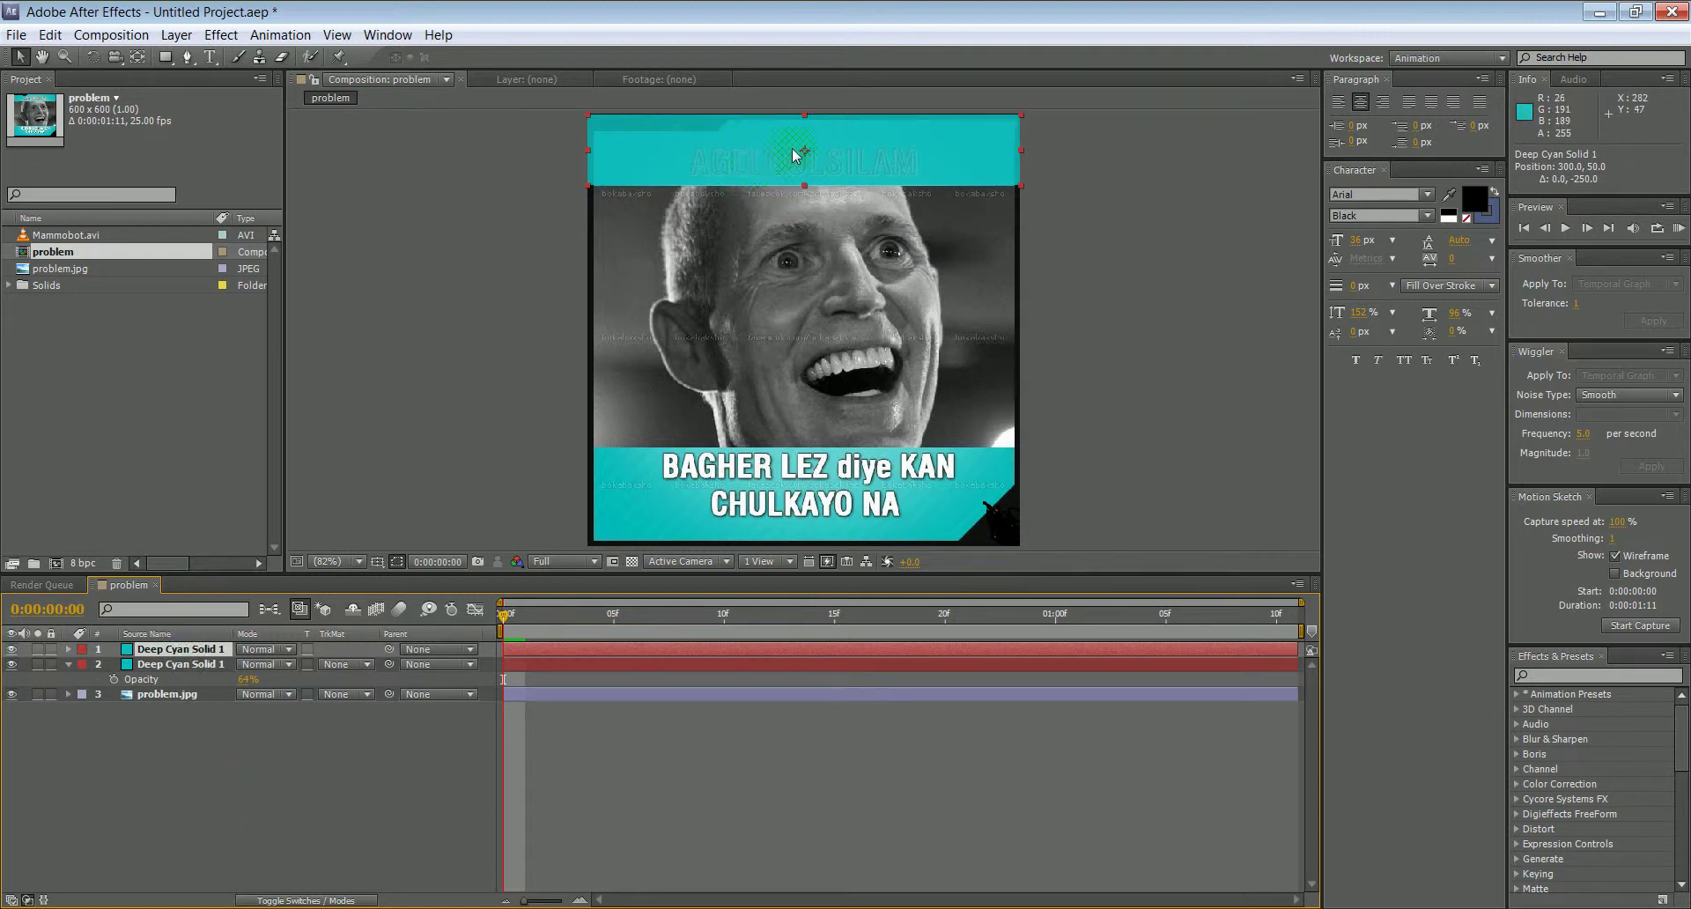
left_click_drag(768, 166, 802, 530)
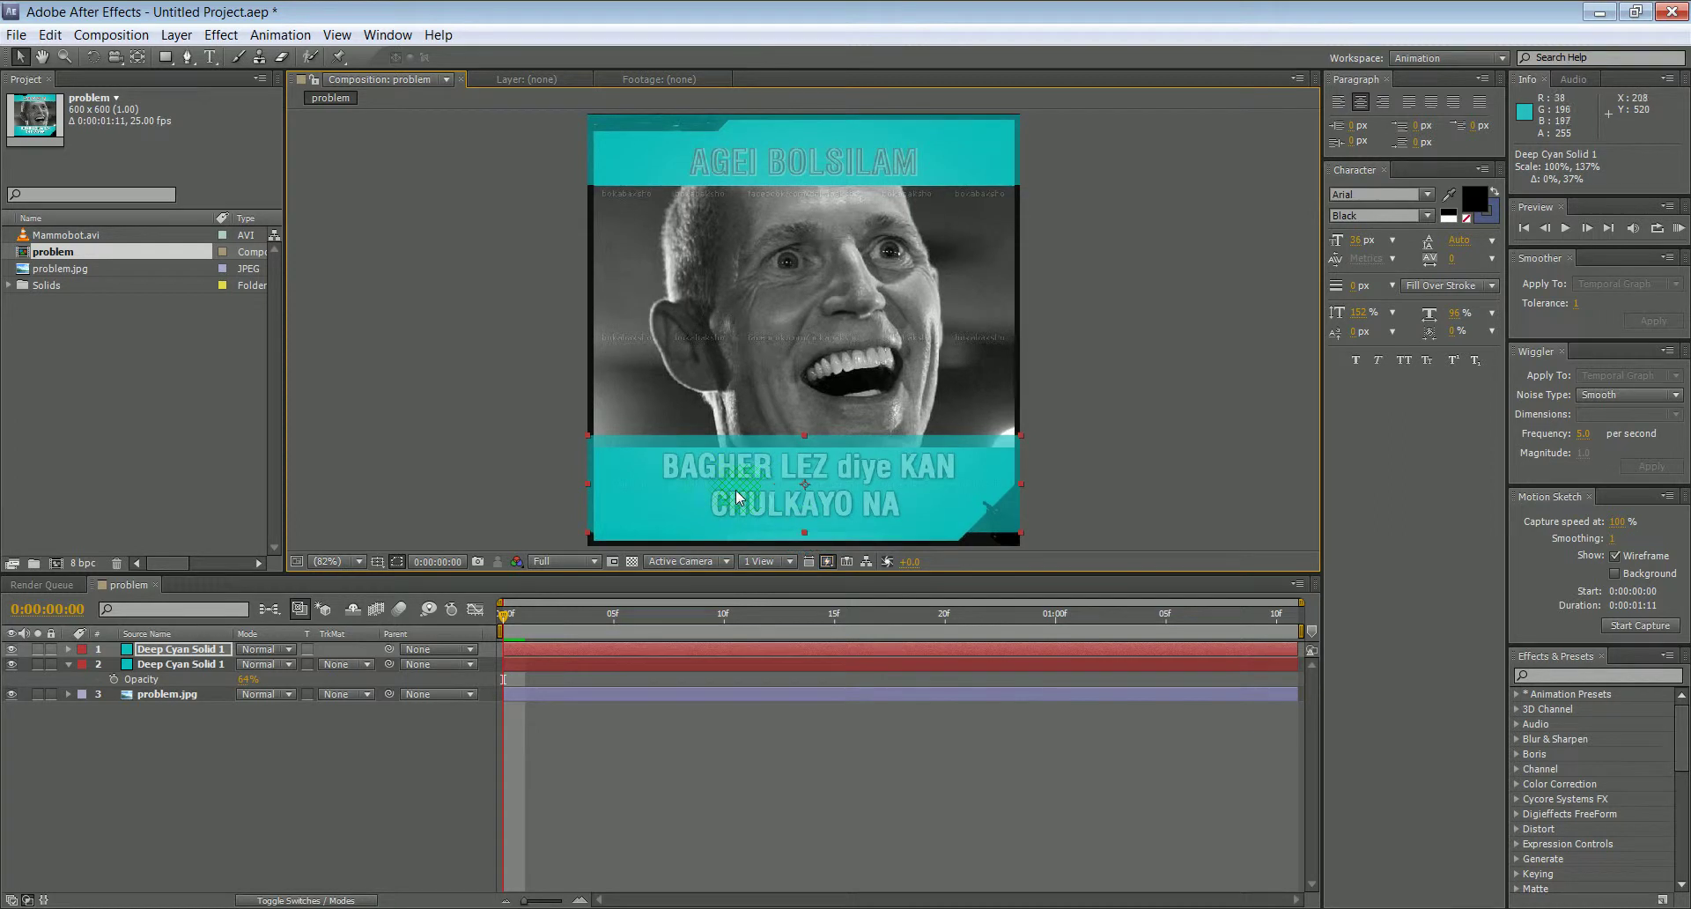
left_click_drag(691, 482, 691, 485)
key("shift+Down")
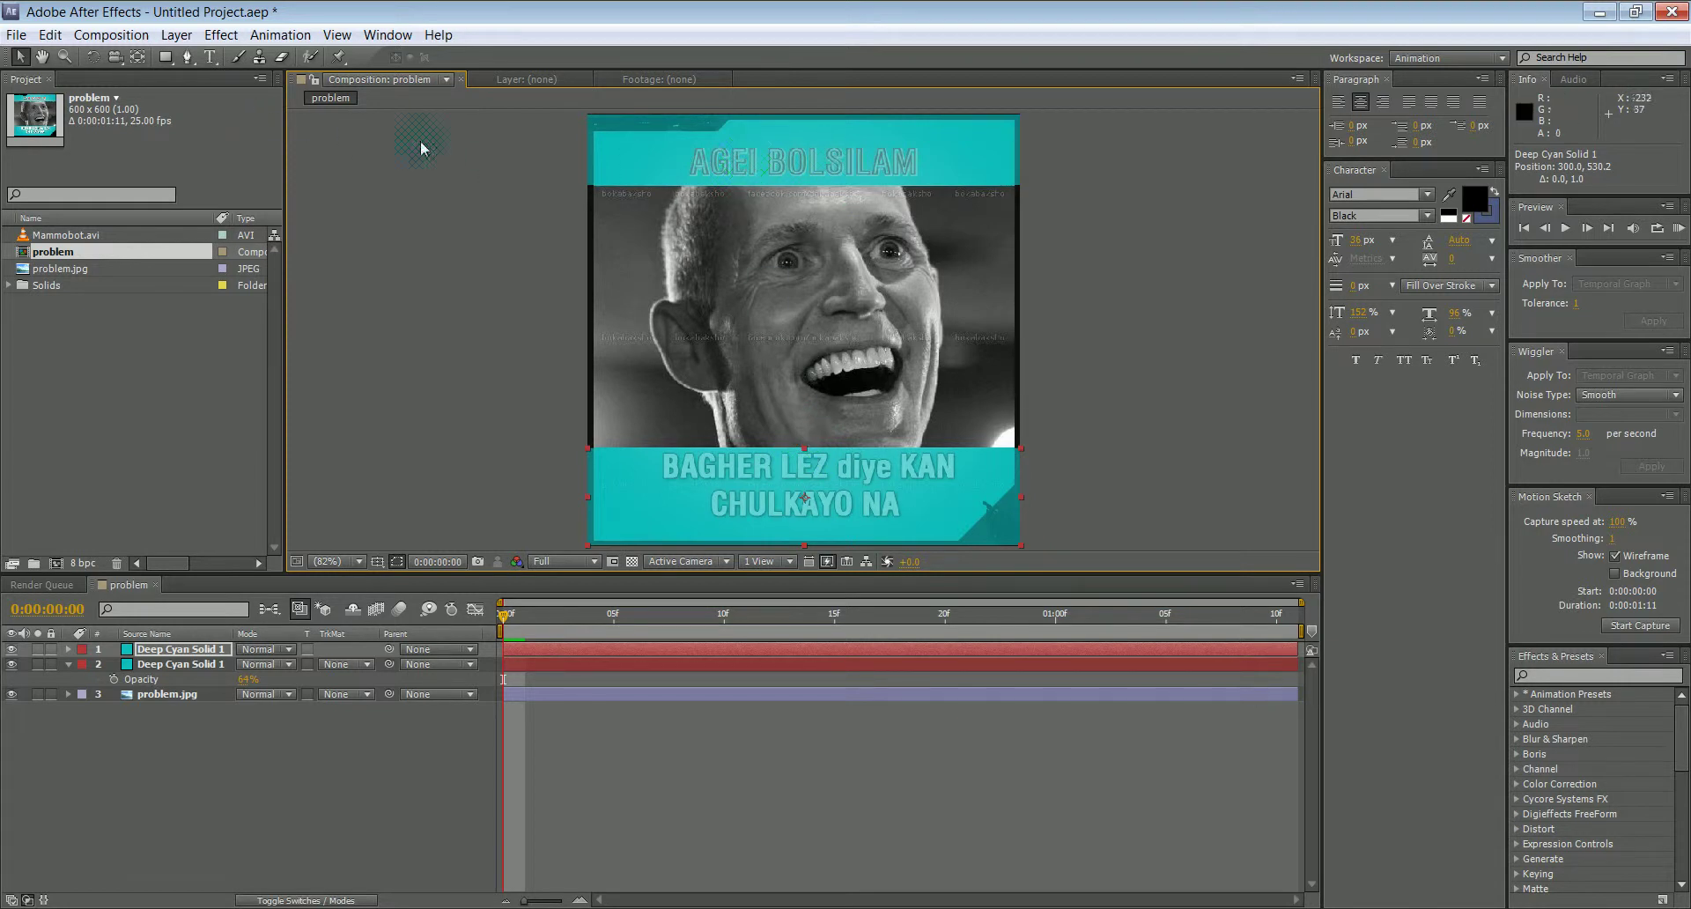
Step: Add a text layer reading "AGEI BOLSILAM" and place it over the matching caption in the upper banner
left_click(517, 234)
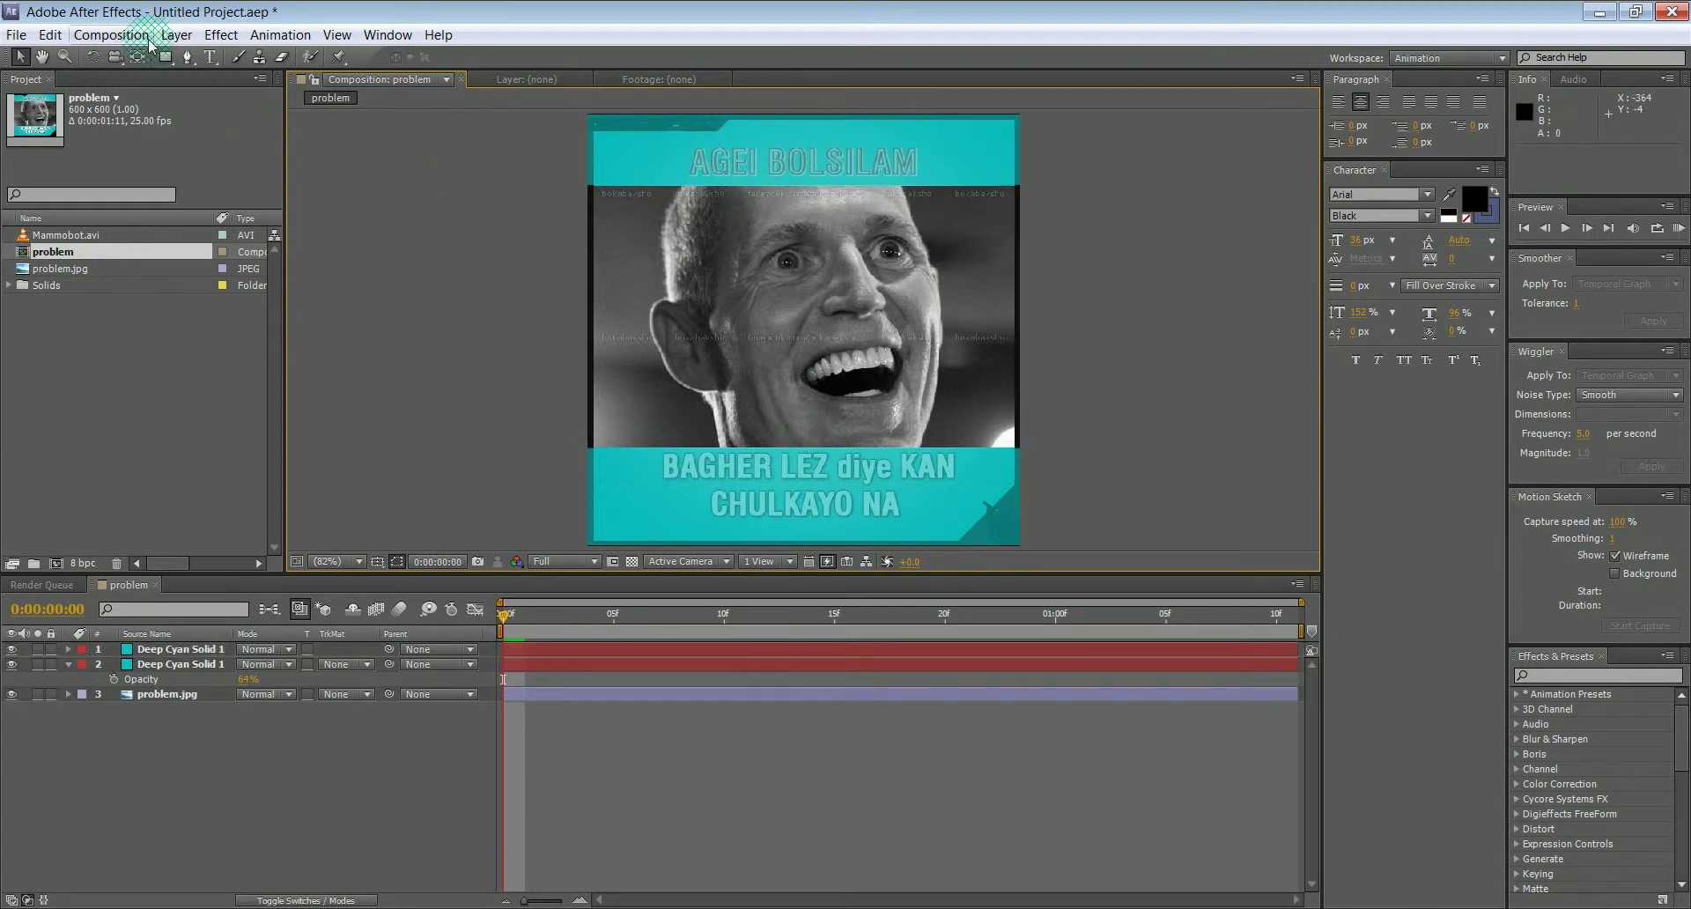
left_click(175, 36)
mouse_move(190, 60)
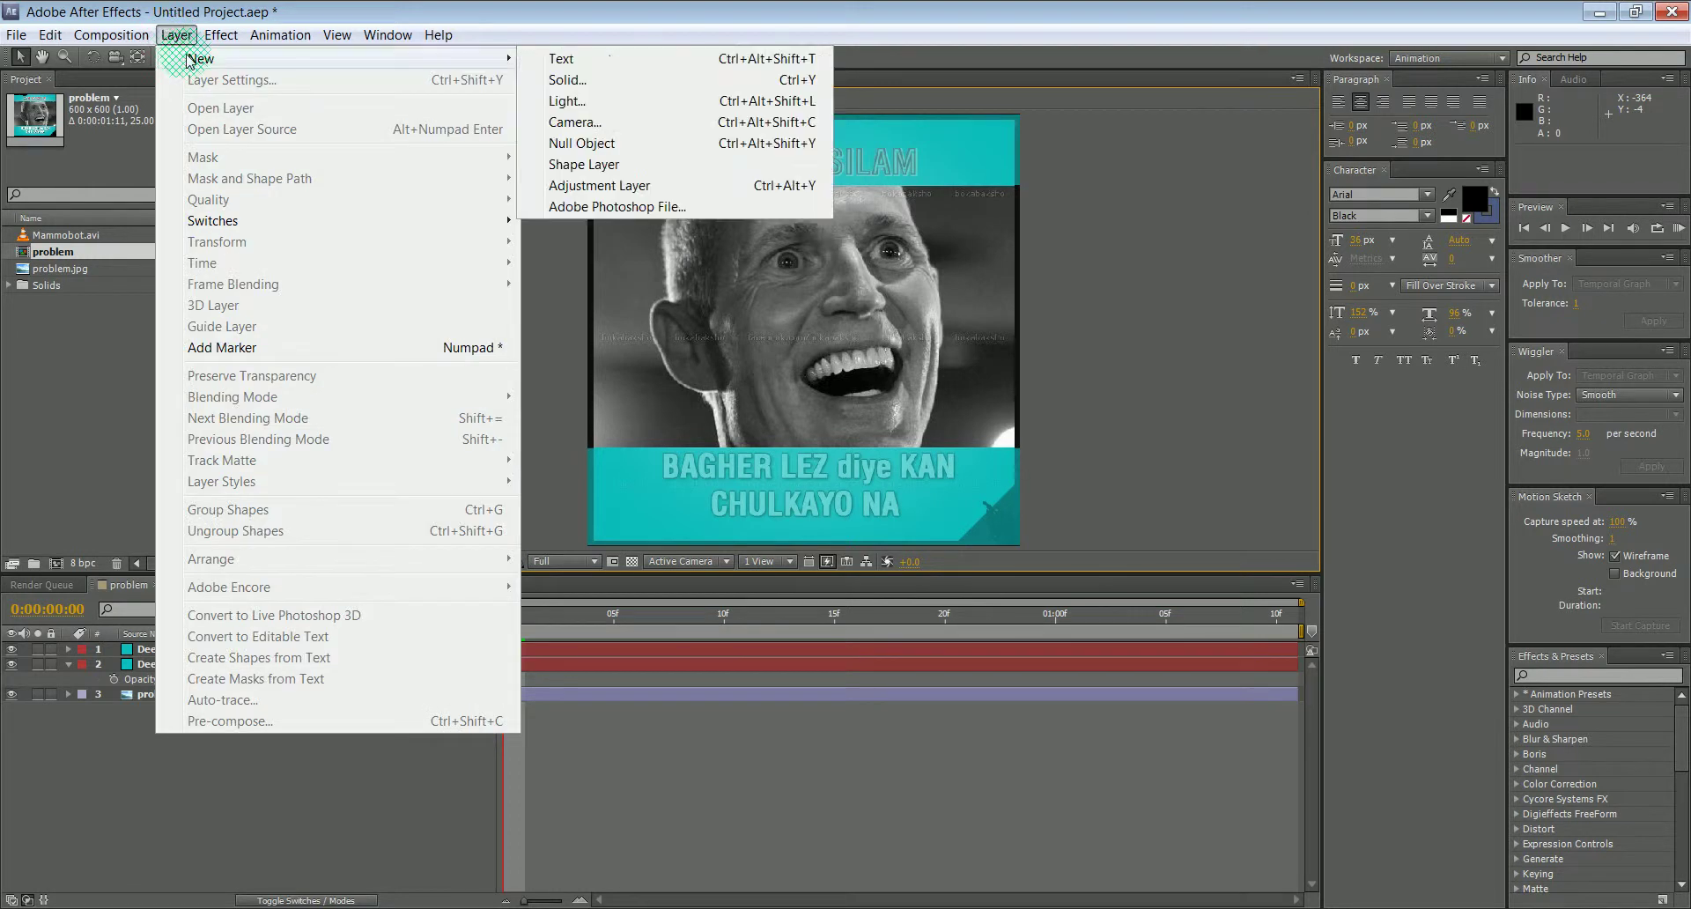
left_click(558, 60)
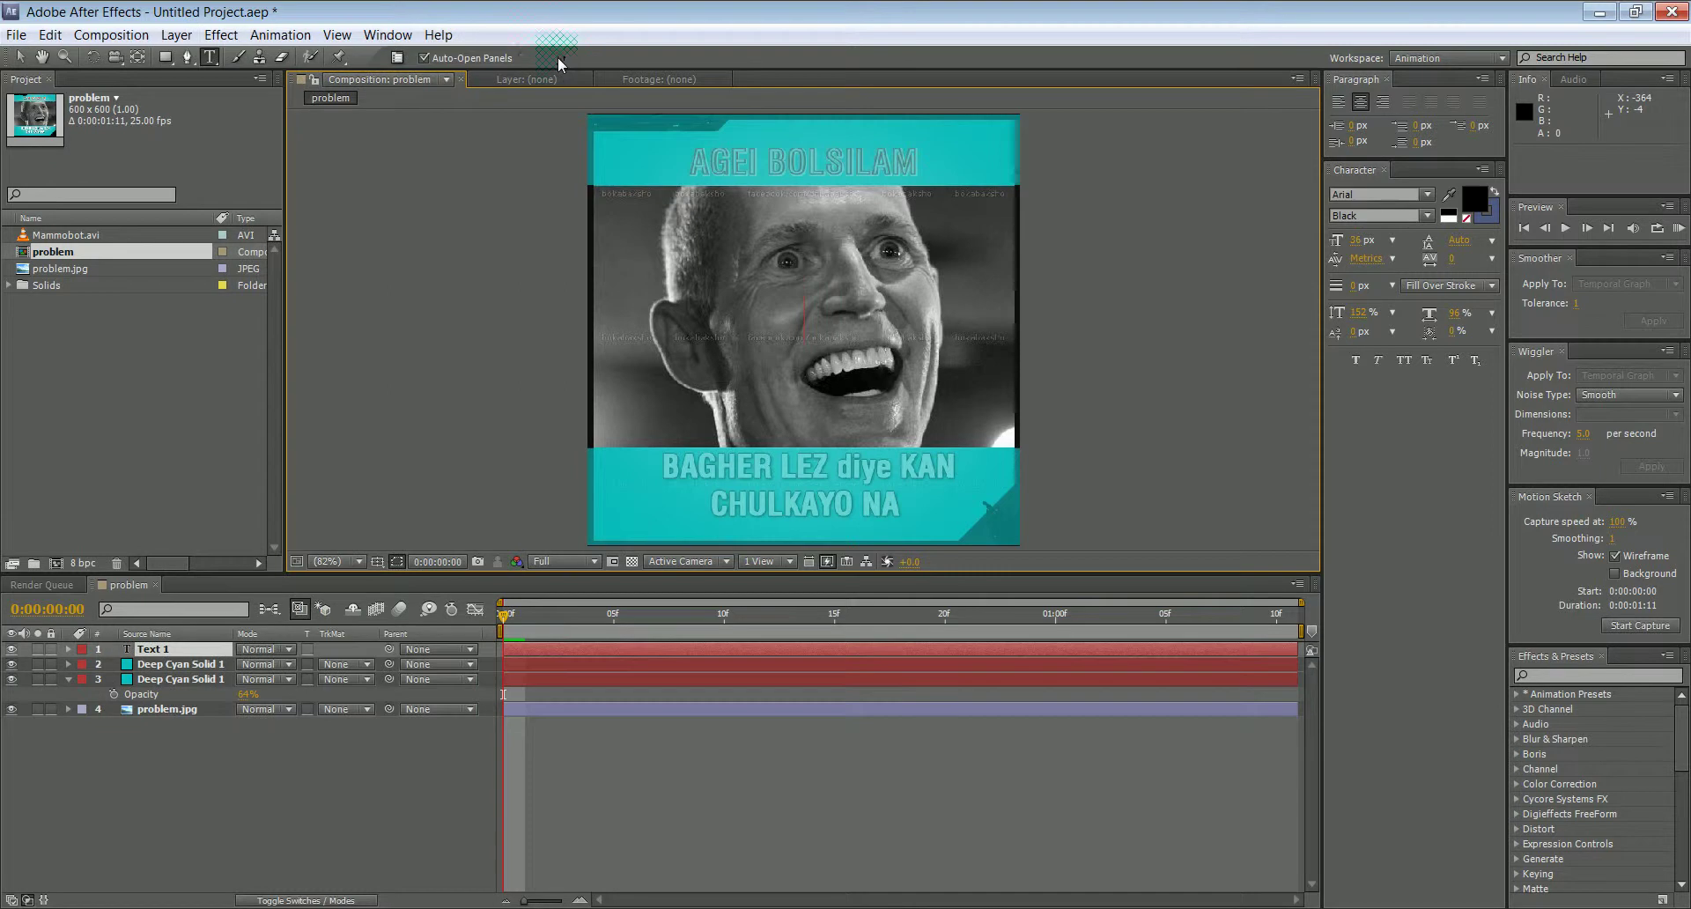
left_click(717, 162)
type("AGEI BOL")
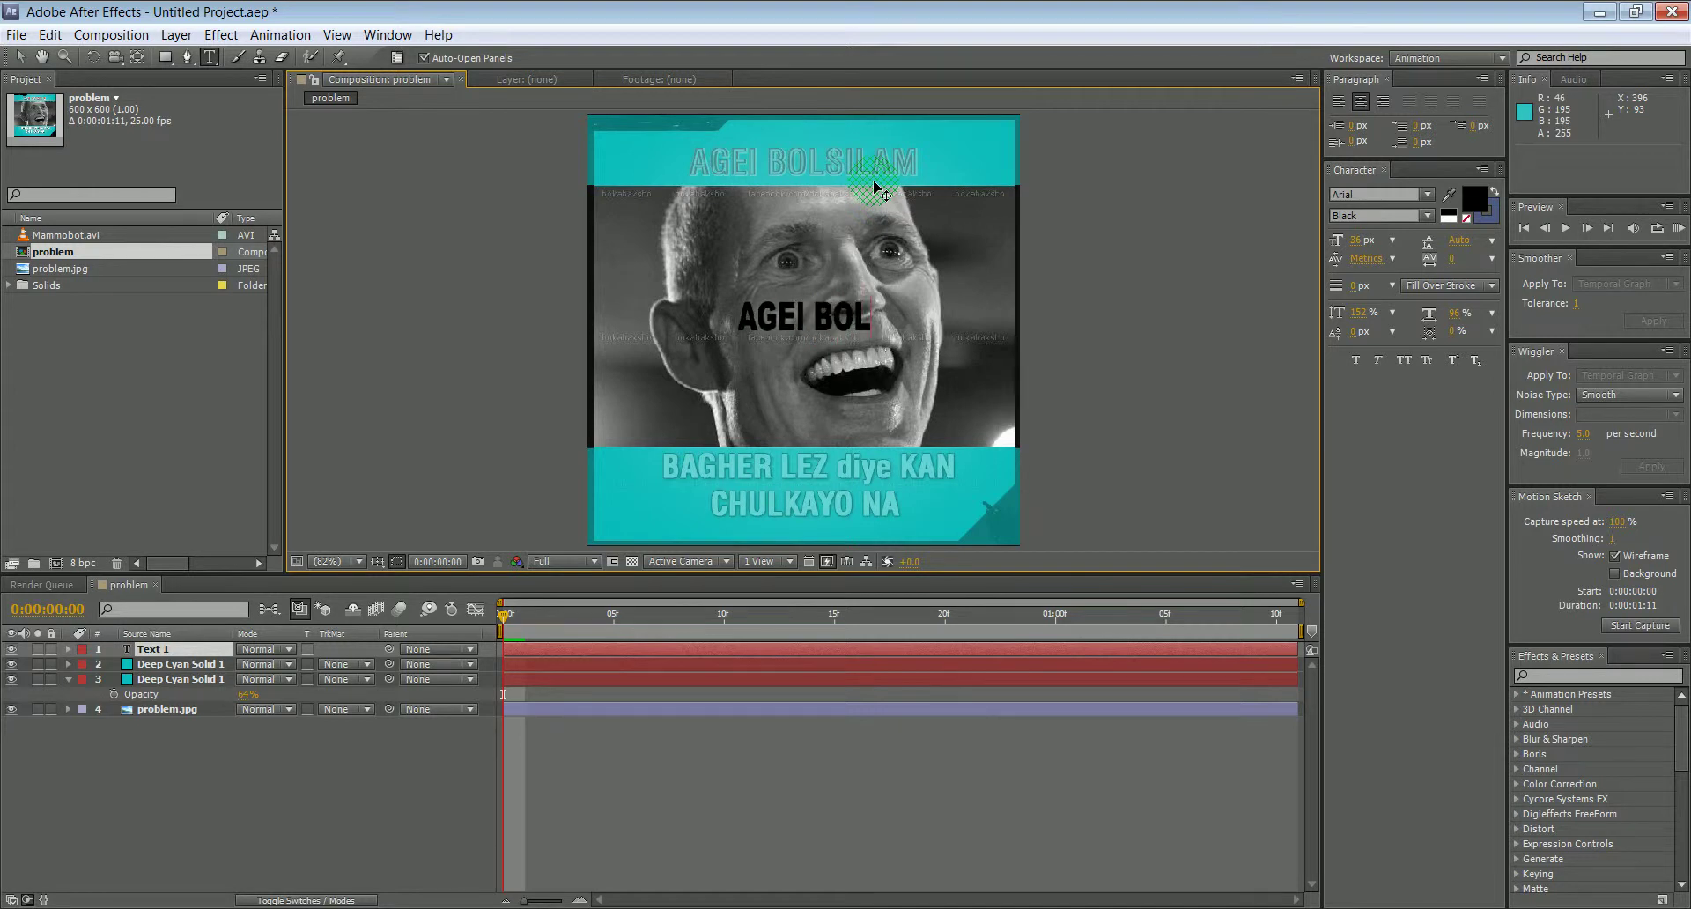
type("SILAM")
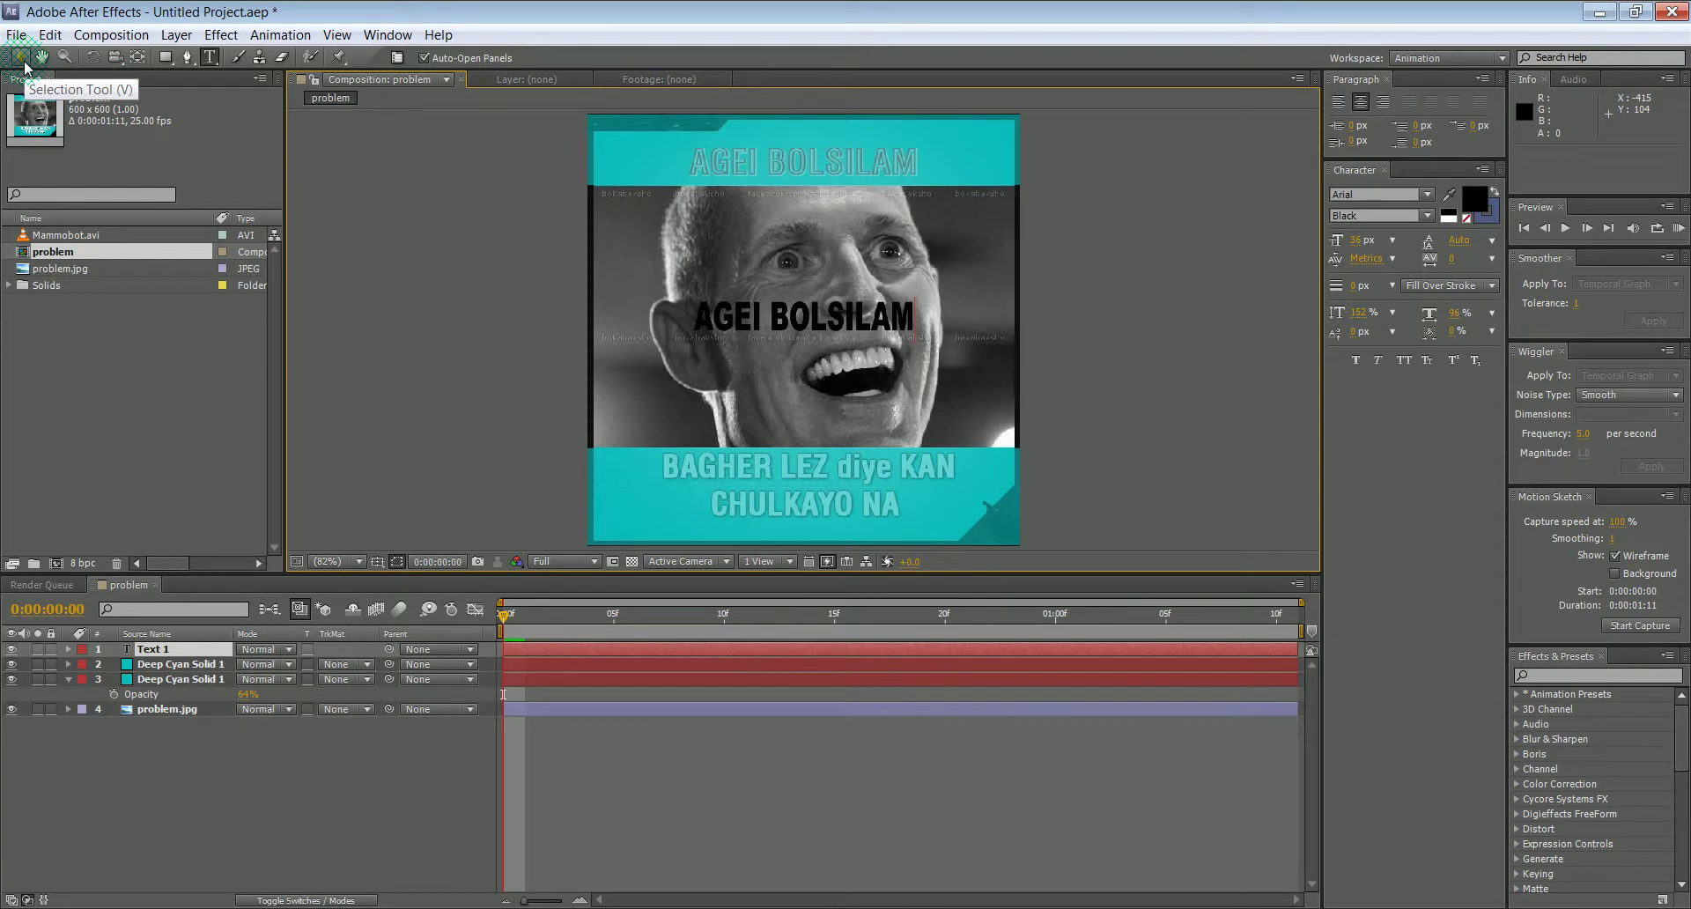
type("v=")
key("BackSpace")
key("BackSpace")
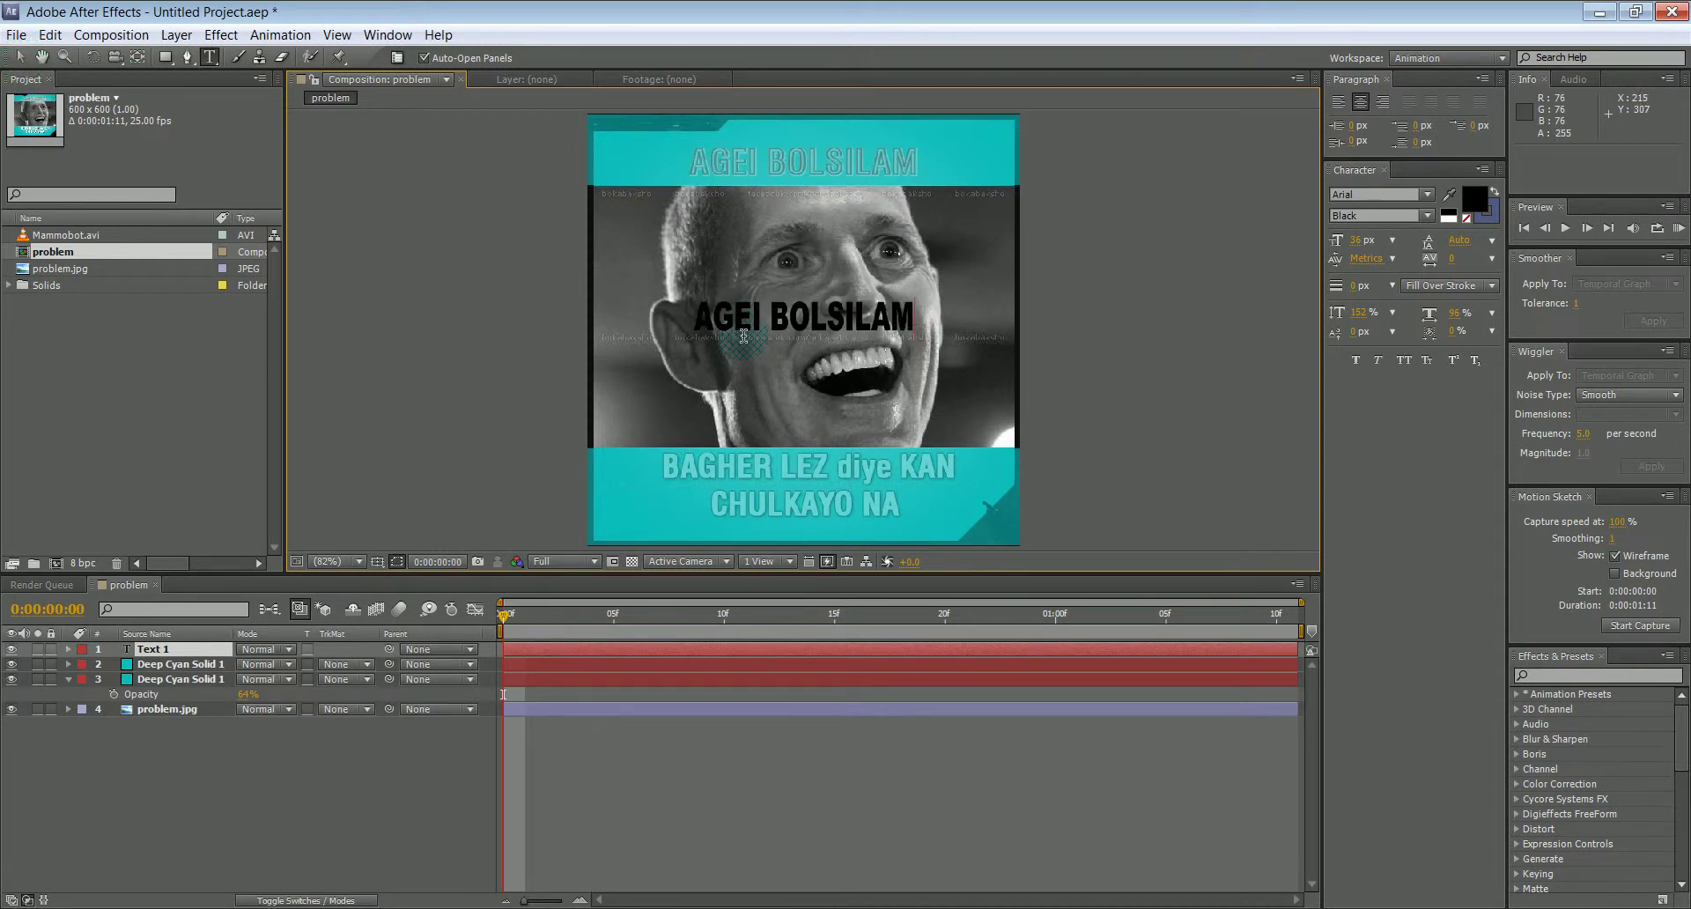
left_click(22, 64)
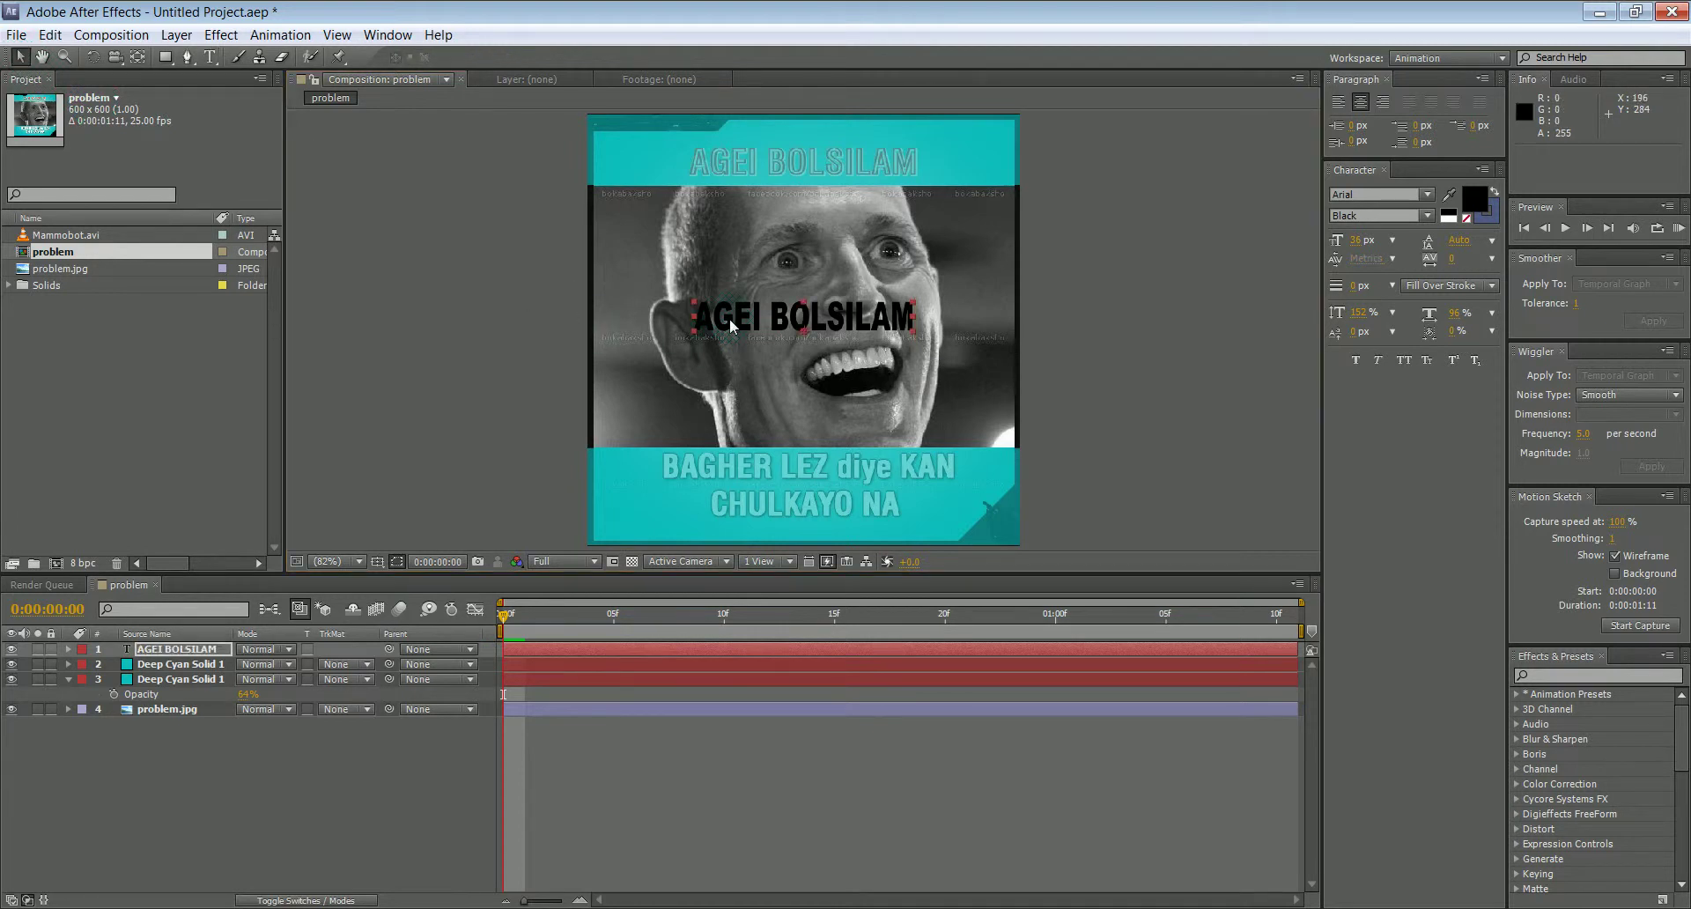
left_click_drag(751, 322, 759, 170)
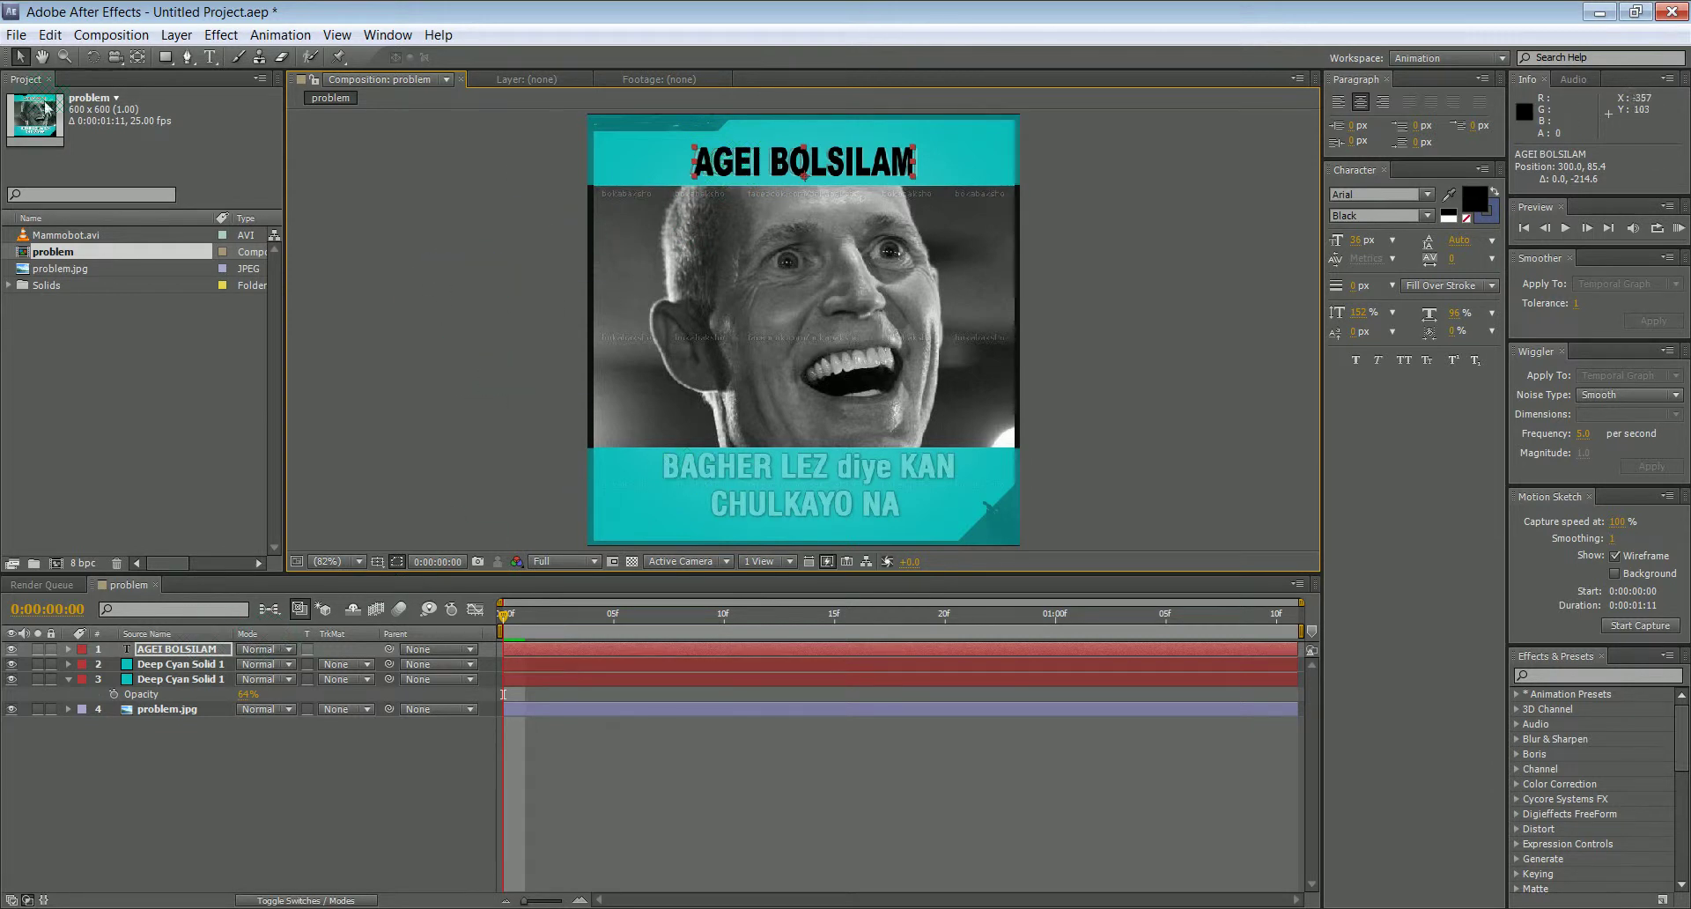
Step: Add a new text layer reading "BAGHER LEZ diye KAN" on one line and "CHULKAYO NA" on the line below
left_click(176, 34)
mouse_move(196, 58)
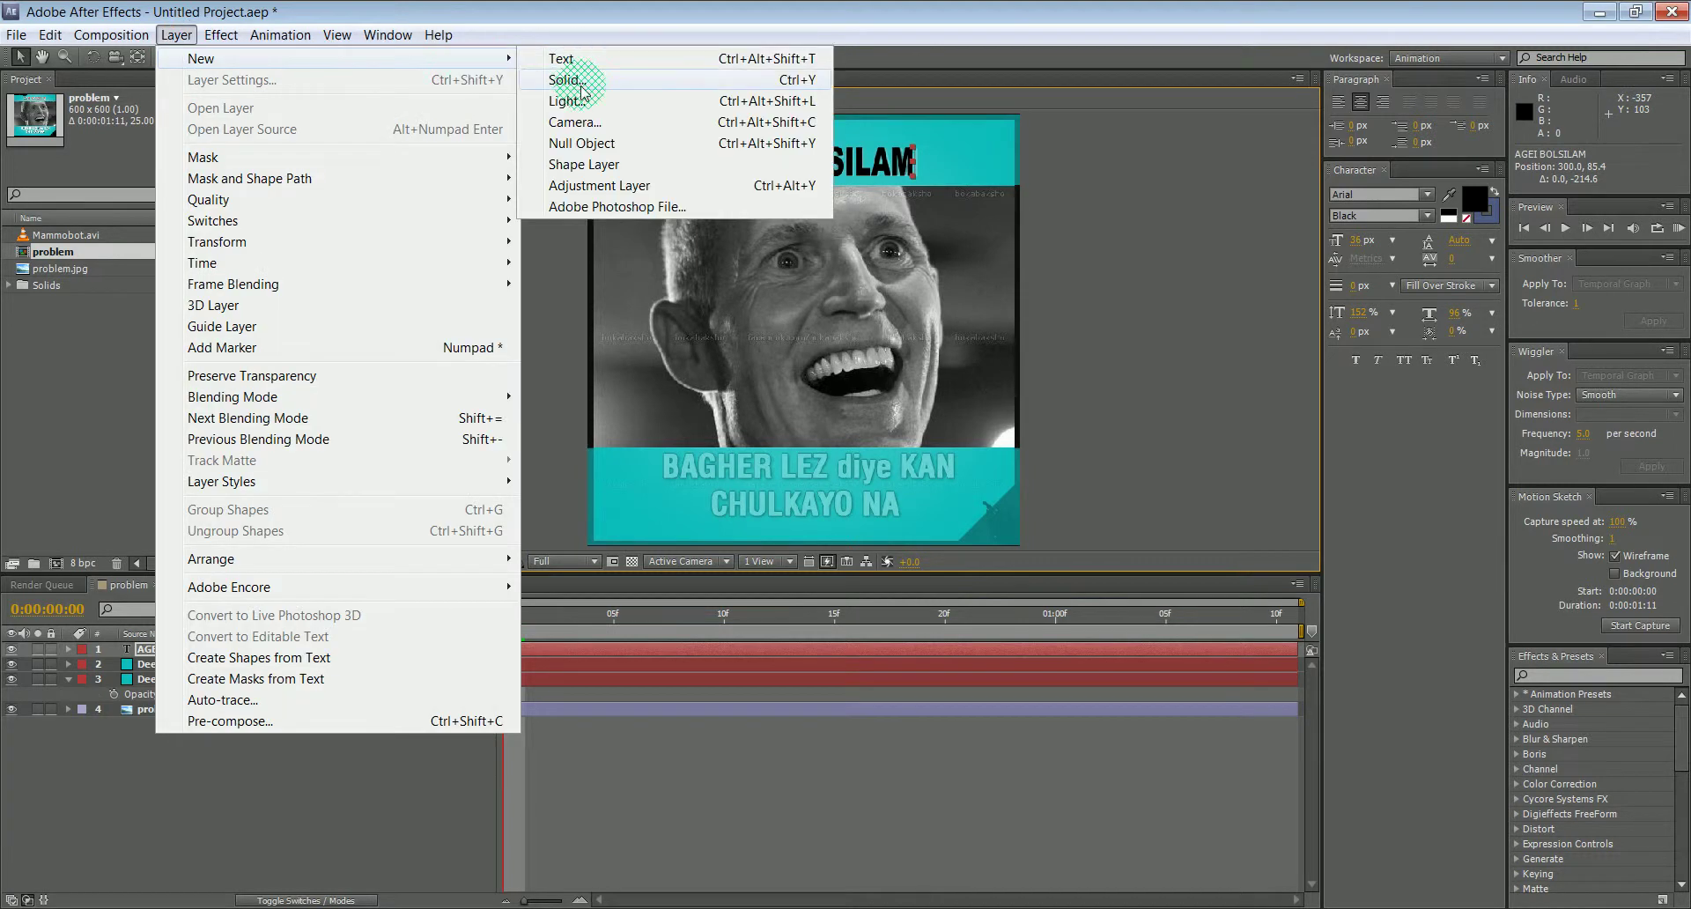
left_click(585, 123)
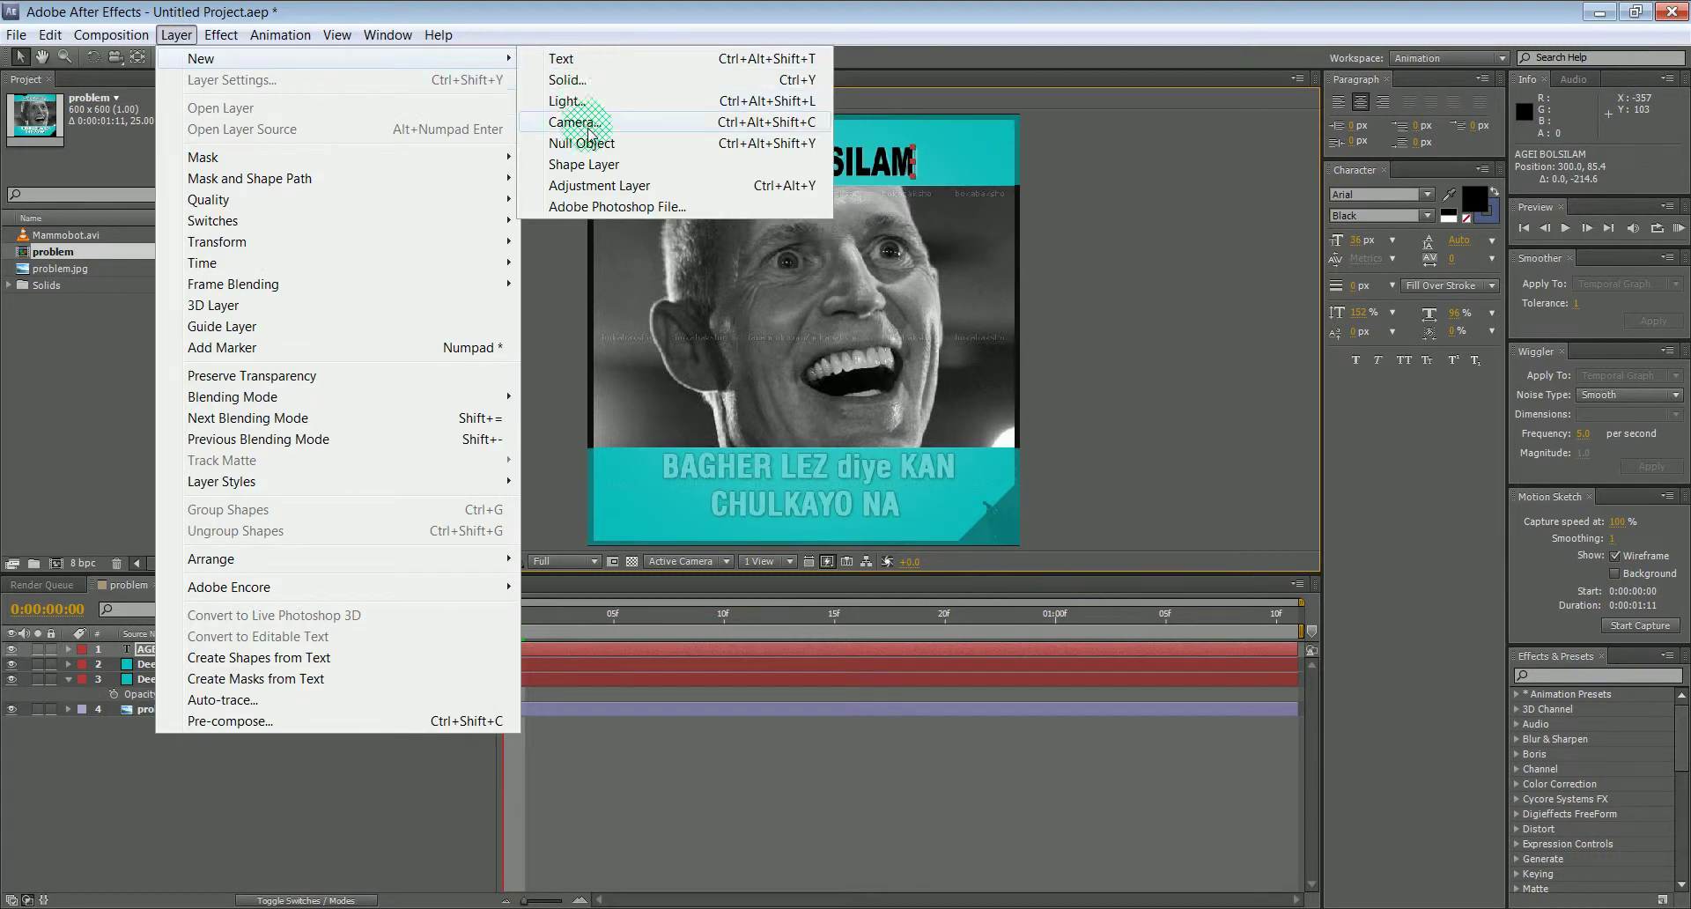
left_click(564, 58)
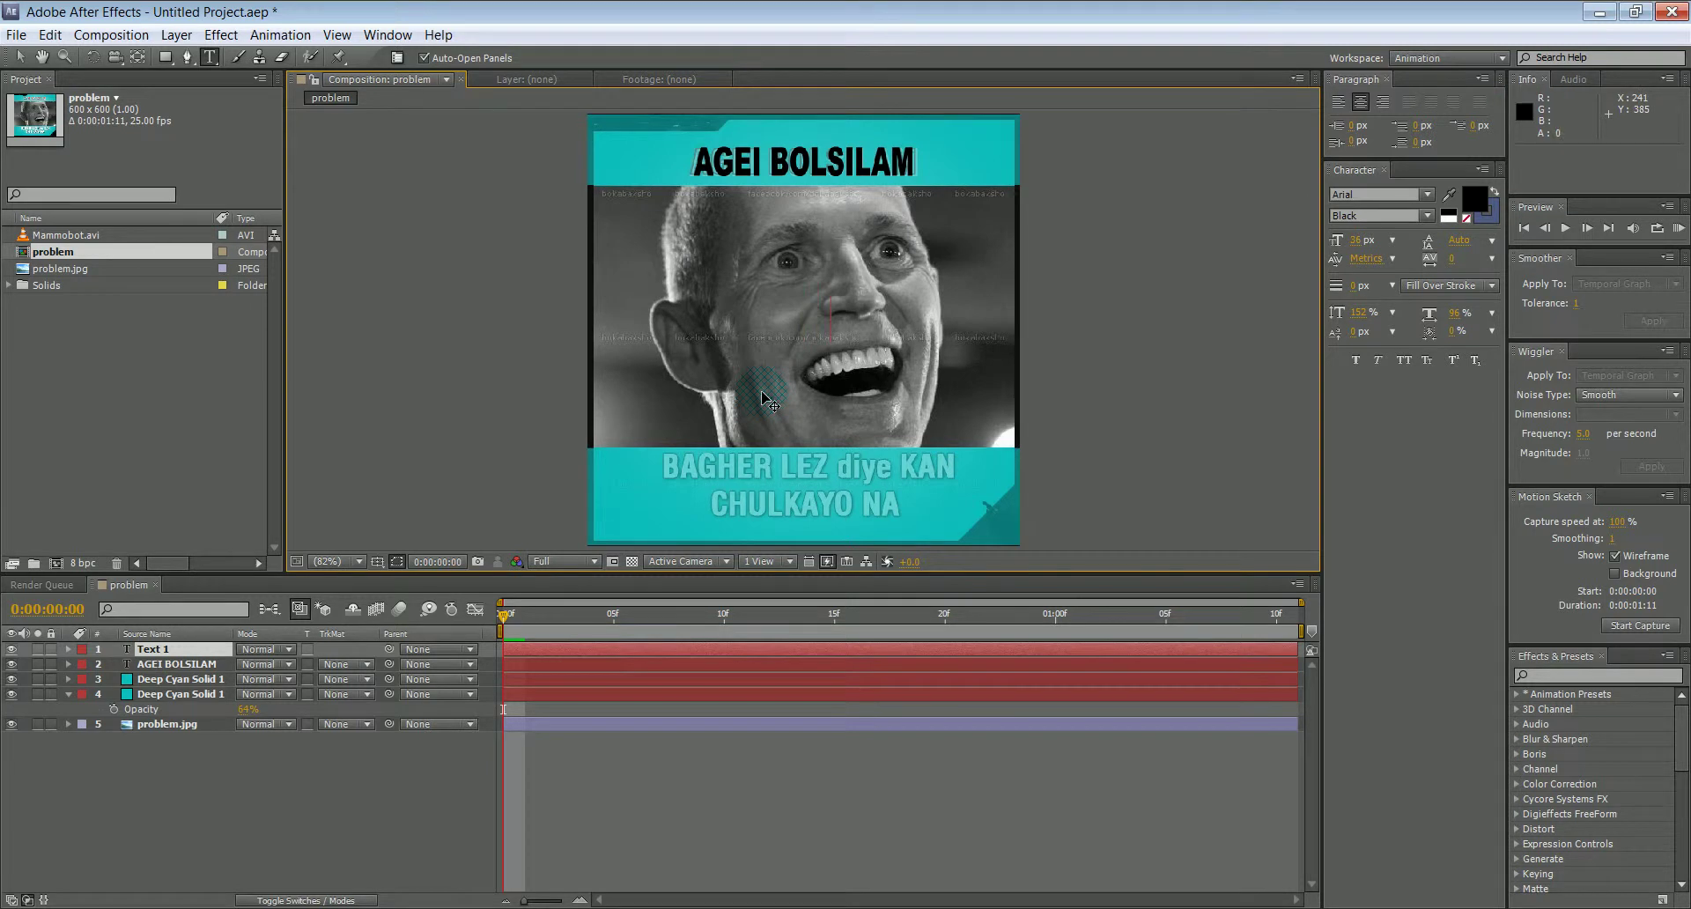
type("NA")
key("BackSpace")
key("BackSpace")
type("BAGHER")
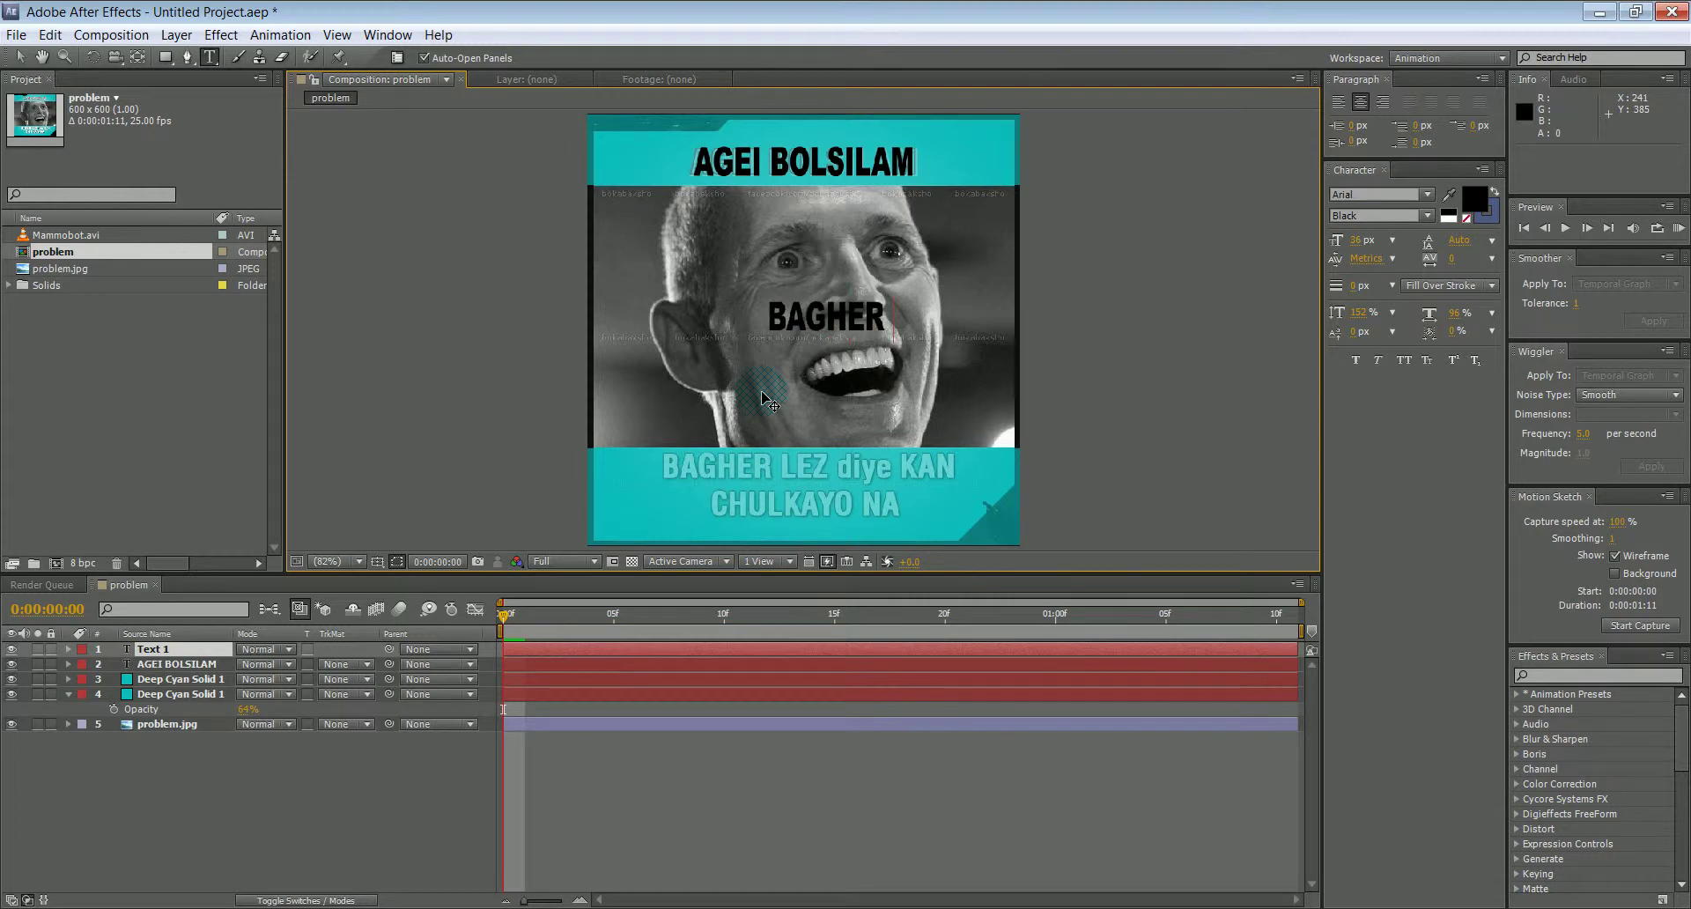
type(" LEZ diye K")
key("BackSpace")
type("KAN ")
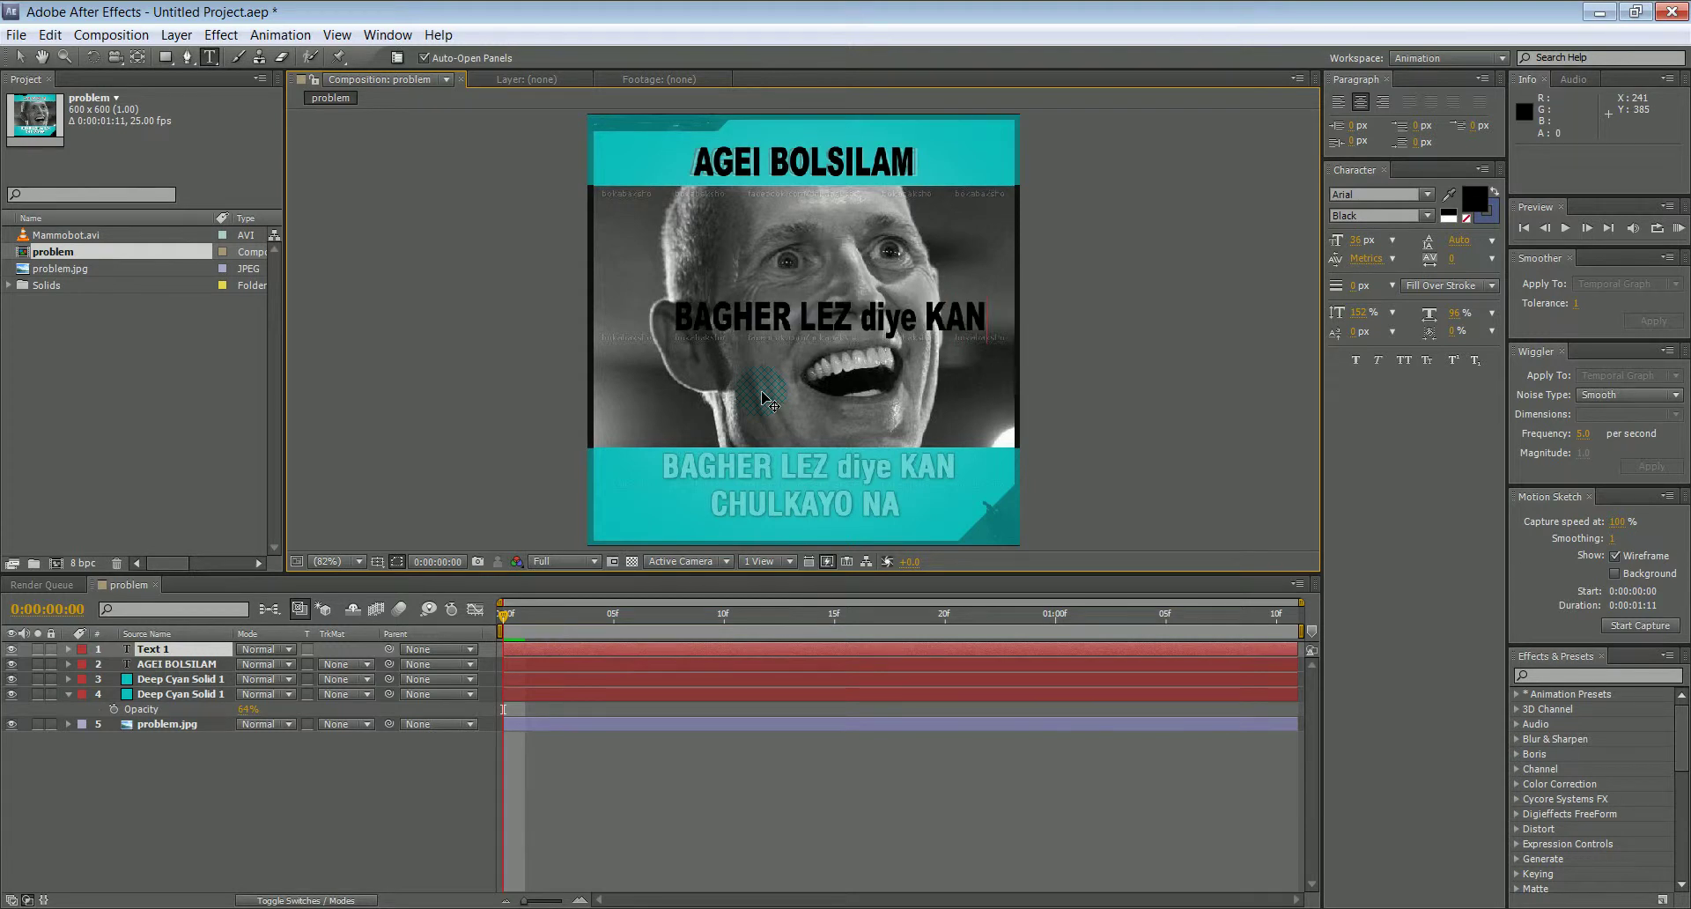
type("CHULKAYO NA")
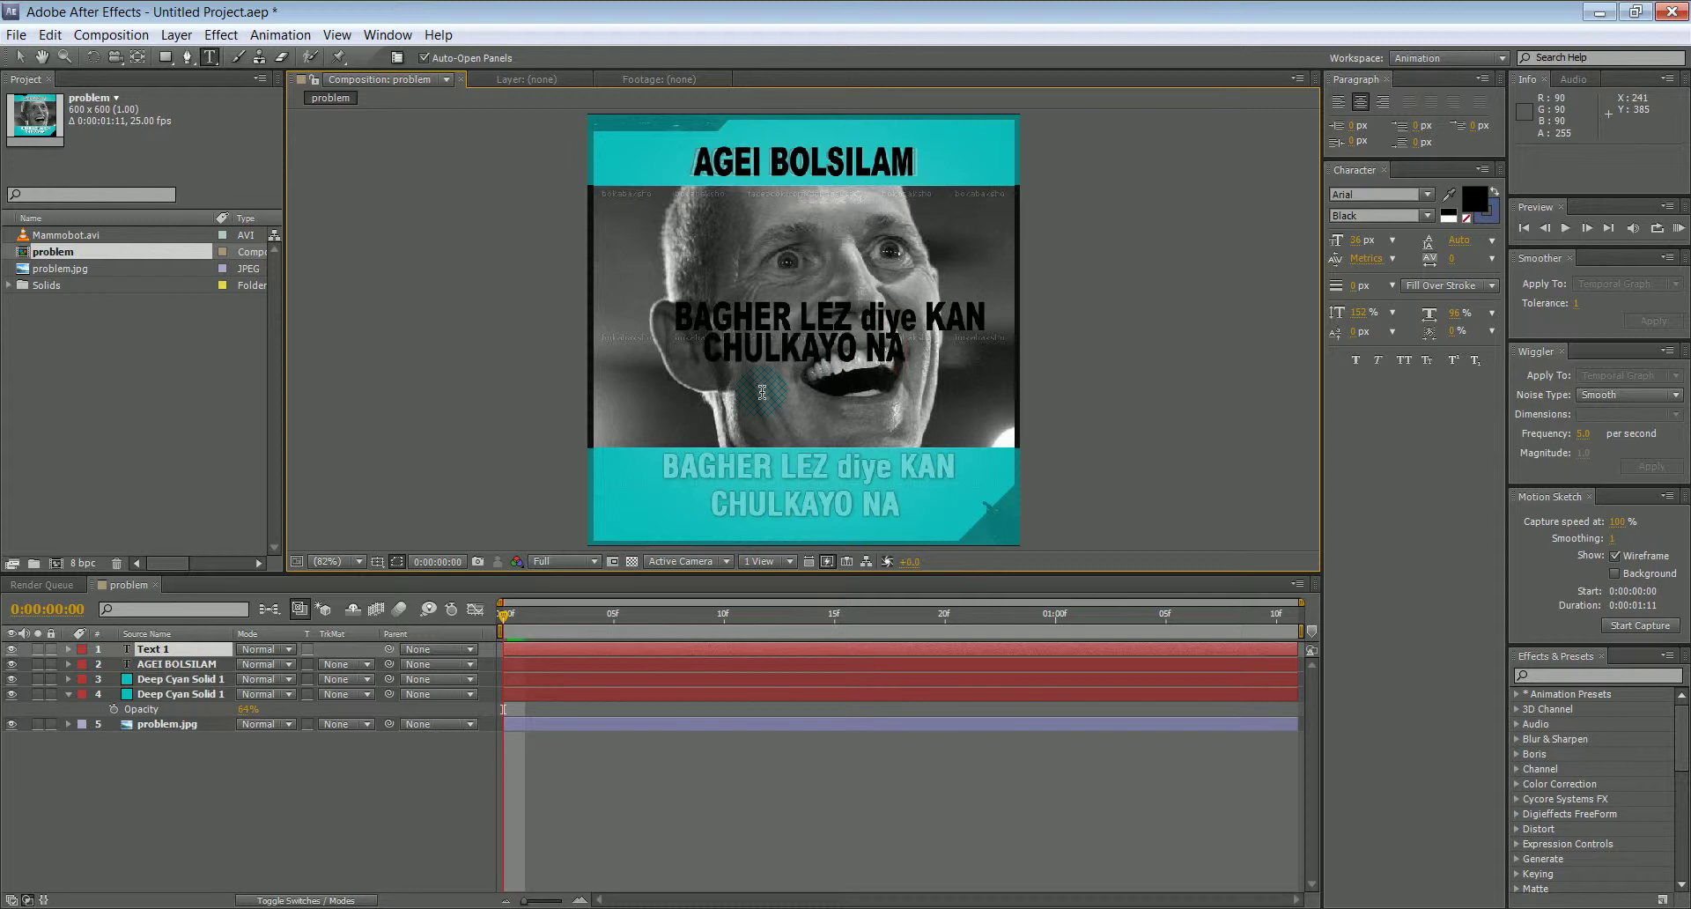
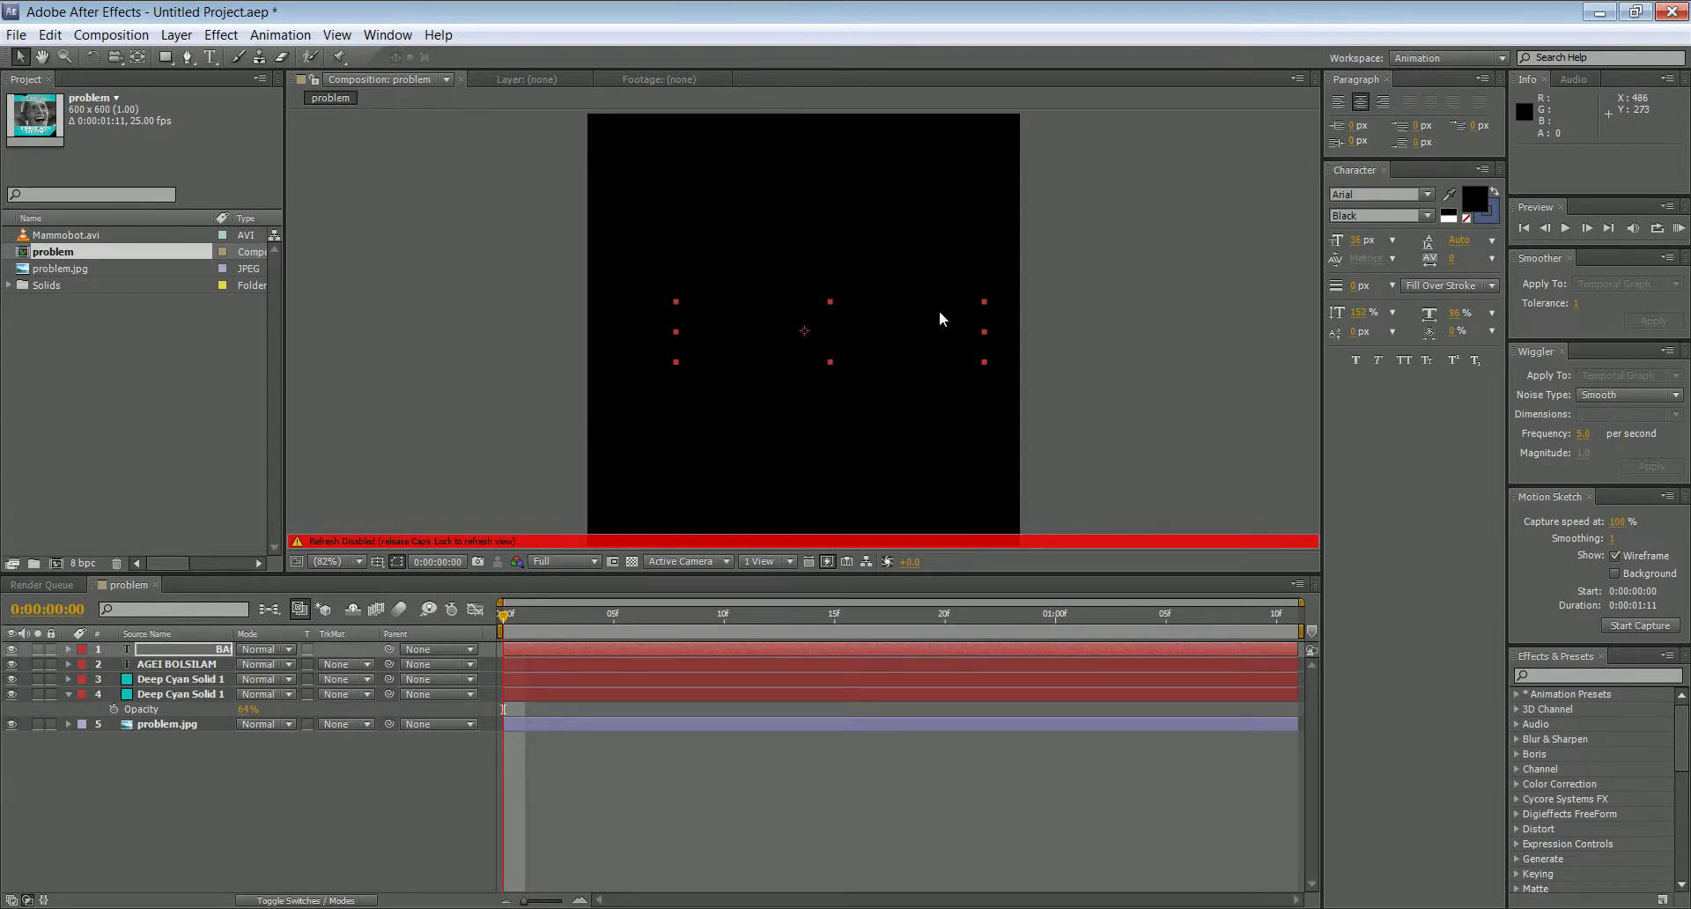
Step: Place the two-line text over the matching caption in the lower banner, at a position of about 282, 509
key("Caps_Lock")
left_click_drag(759, 314, 771, 469)
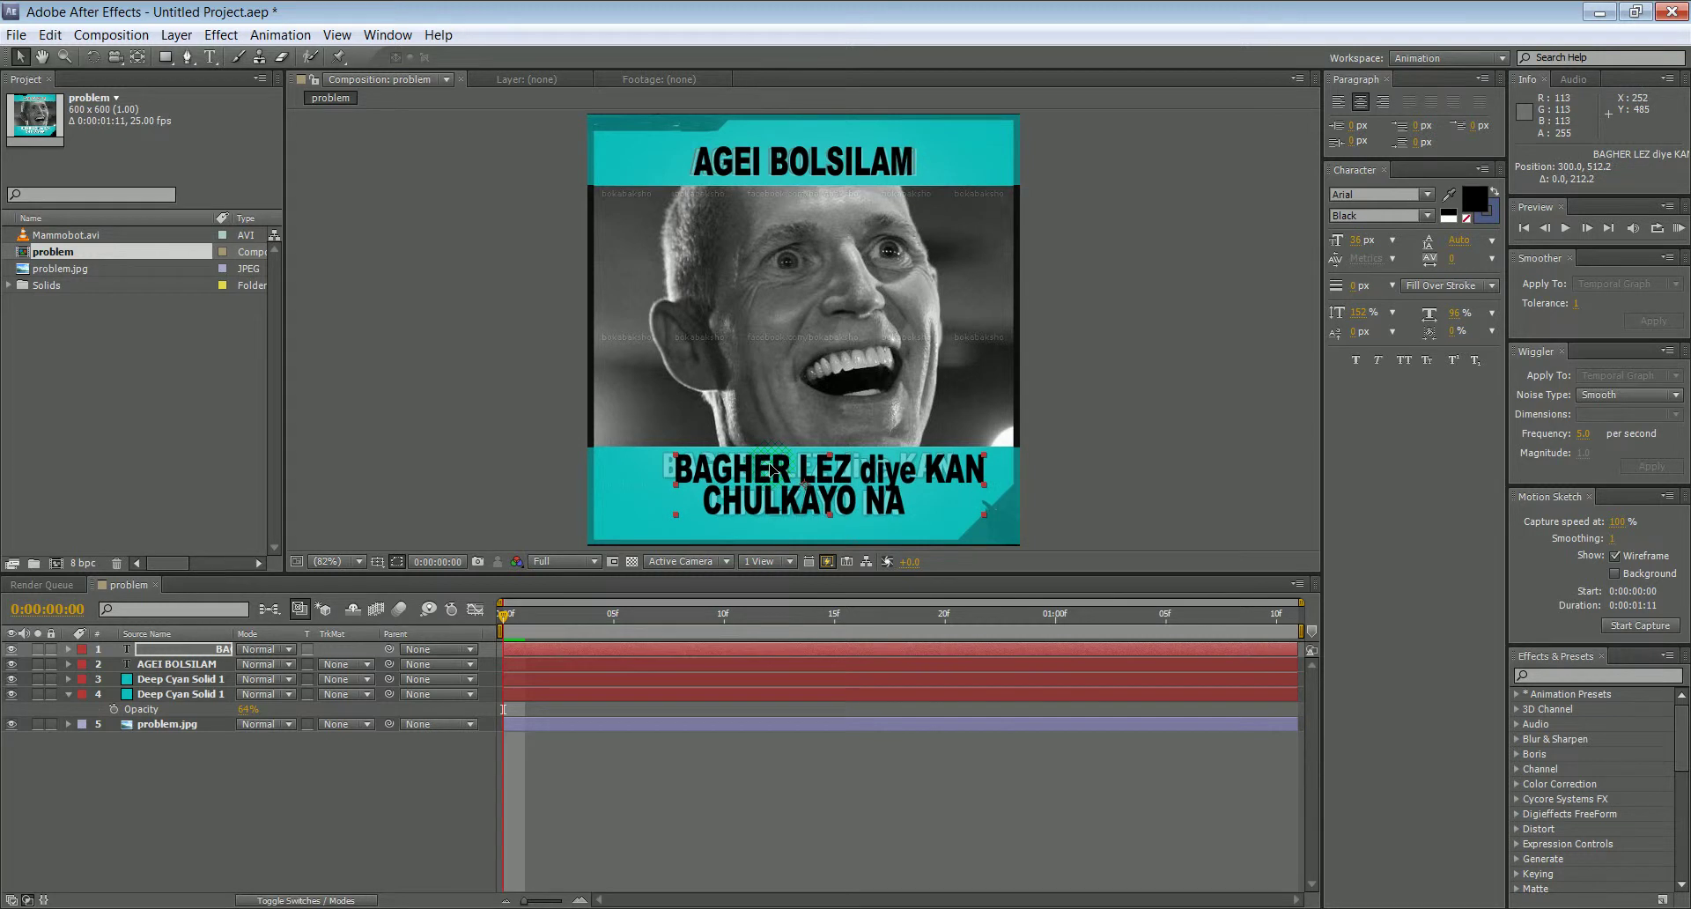
key("Up")
key("Left")
key("Left")
key("Left")
key("Left")
key("Left")
key("Left")
key("Left")
key("Left")
key("Left")
key("Left")
key("Left")
key("Left")
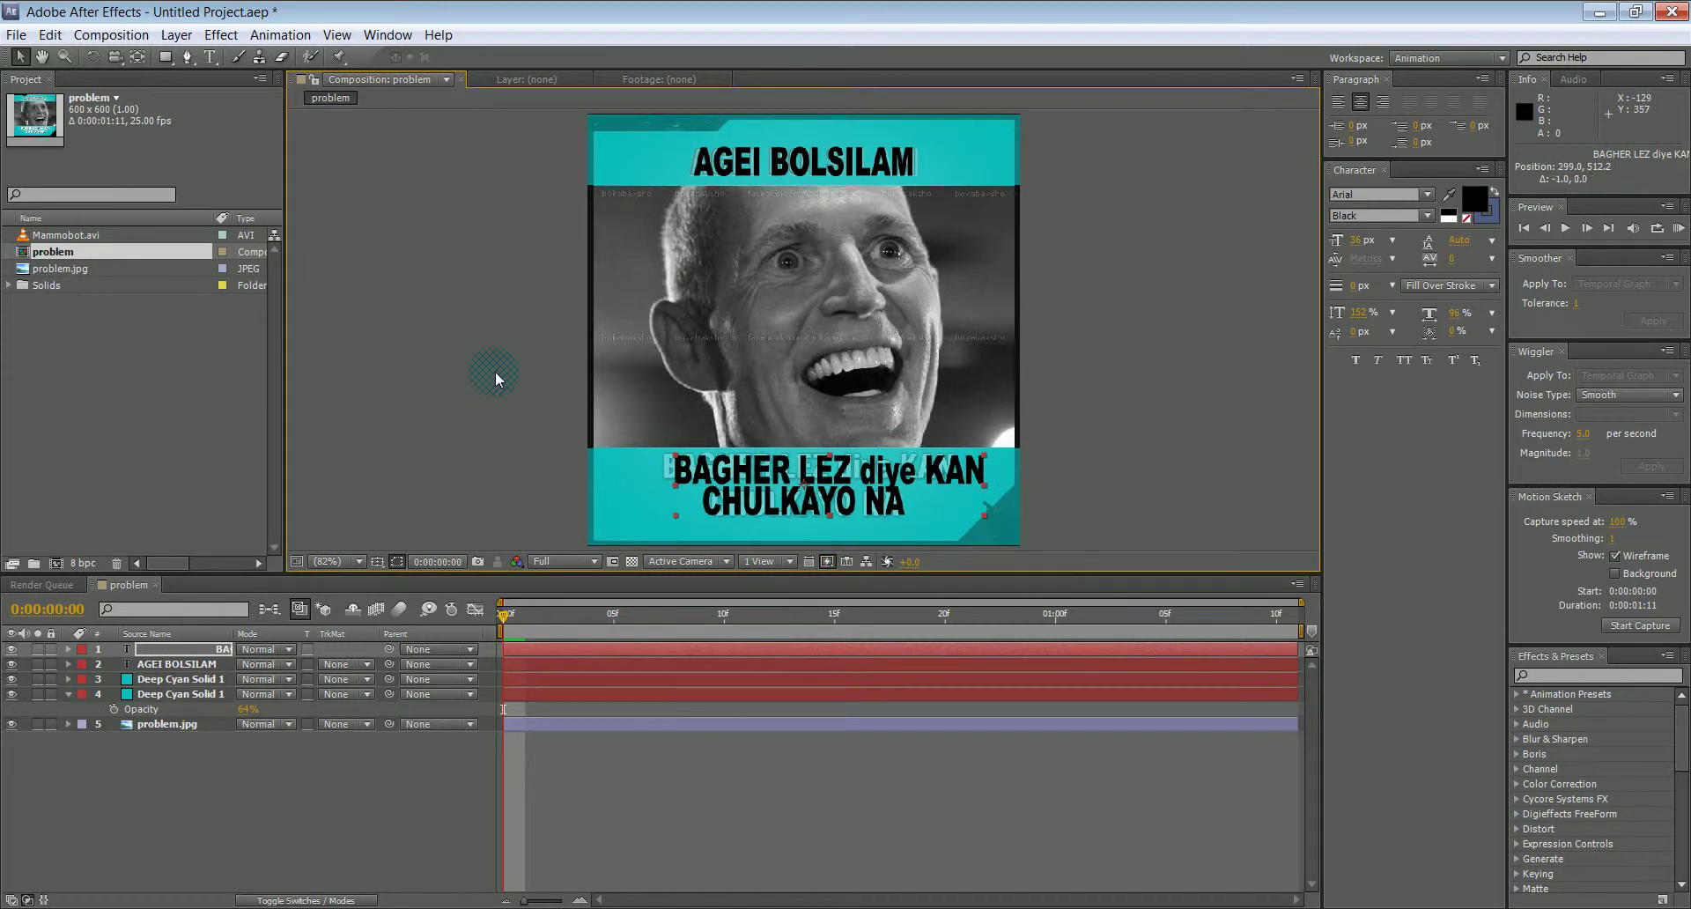
key("Left")
key("Left")
key("Left")
key("Left")
key("Left")
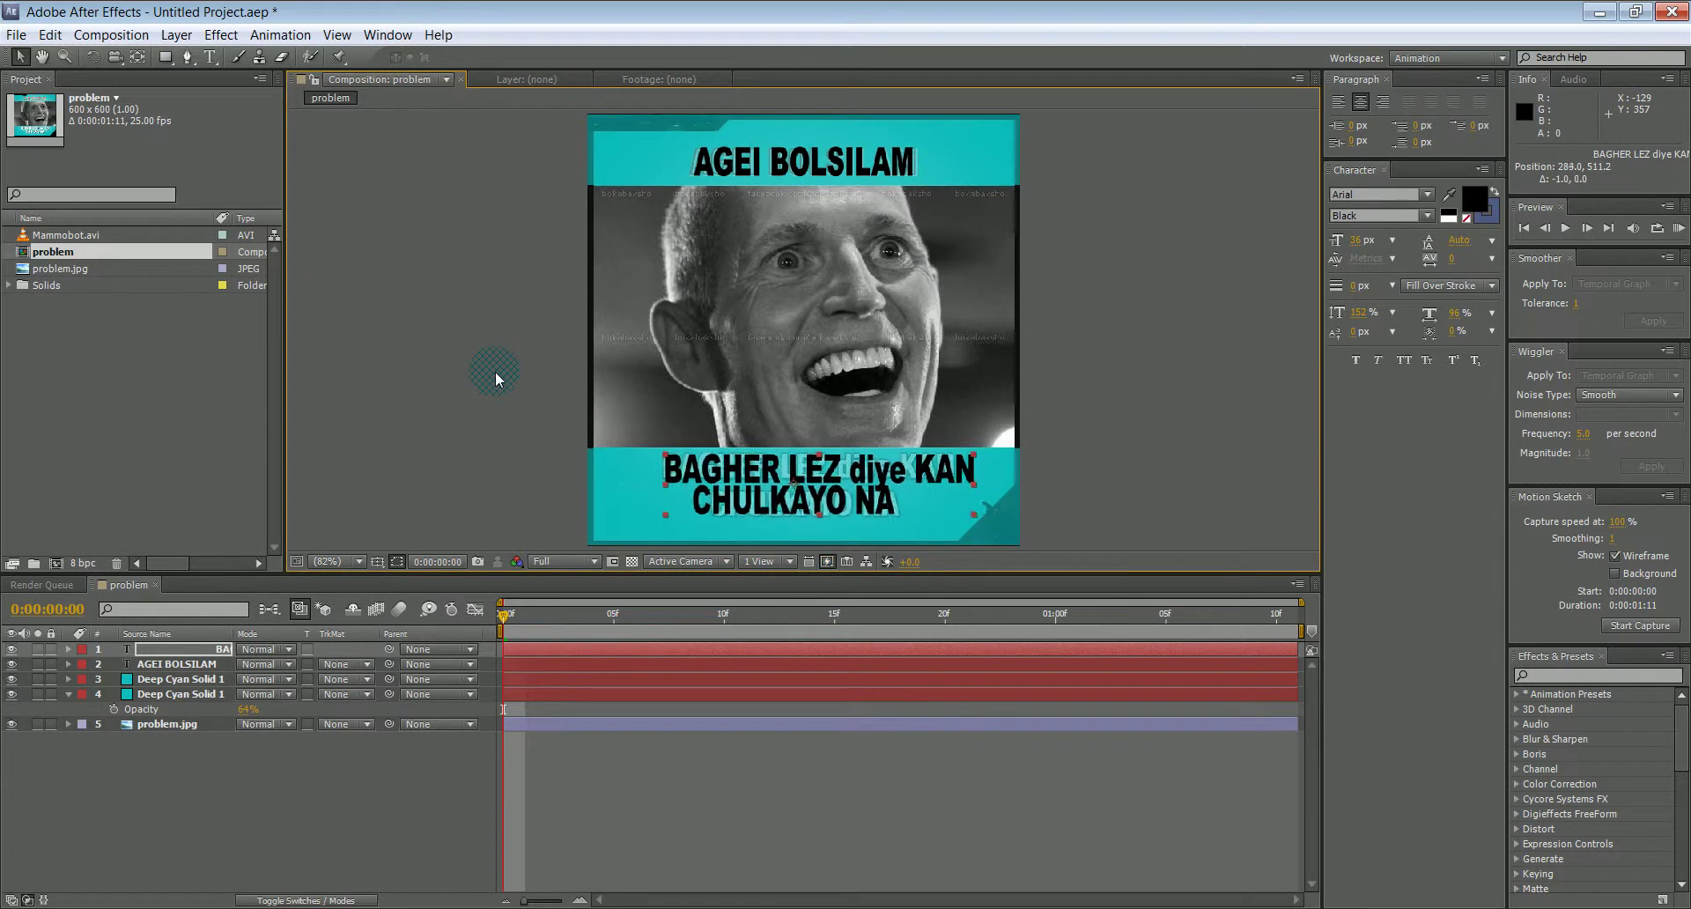
key("Up")
key("Up")
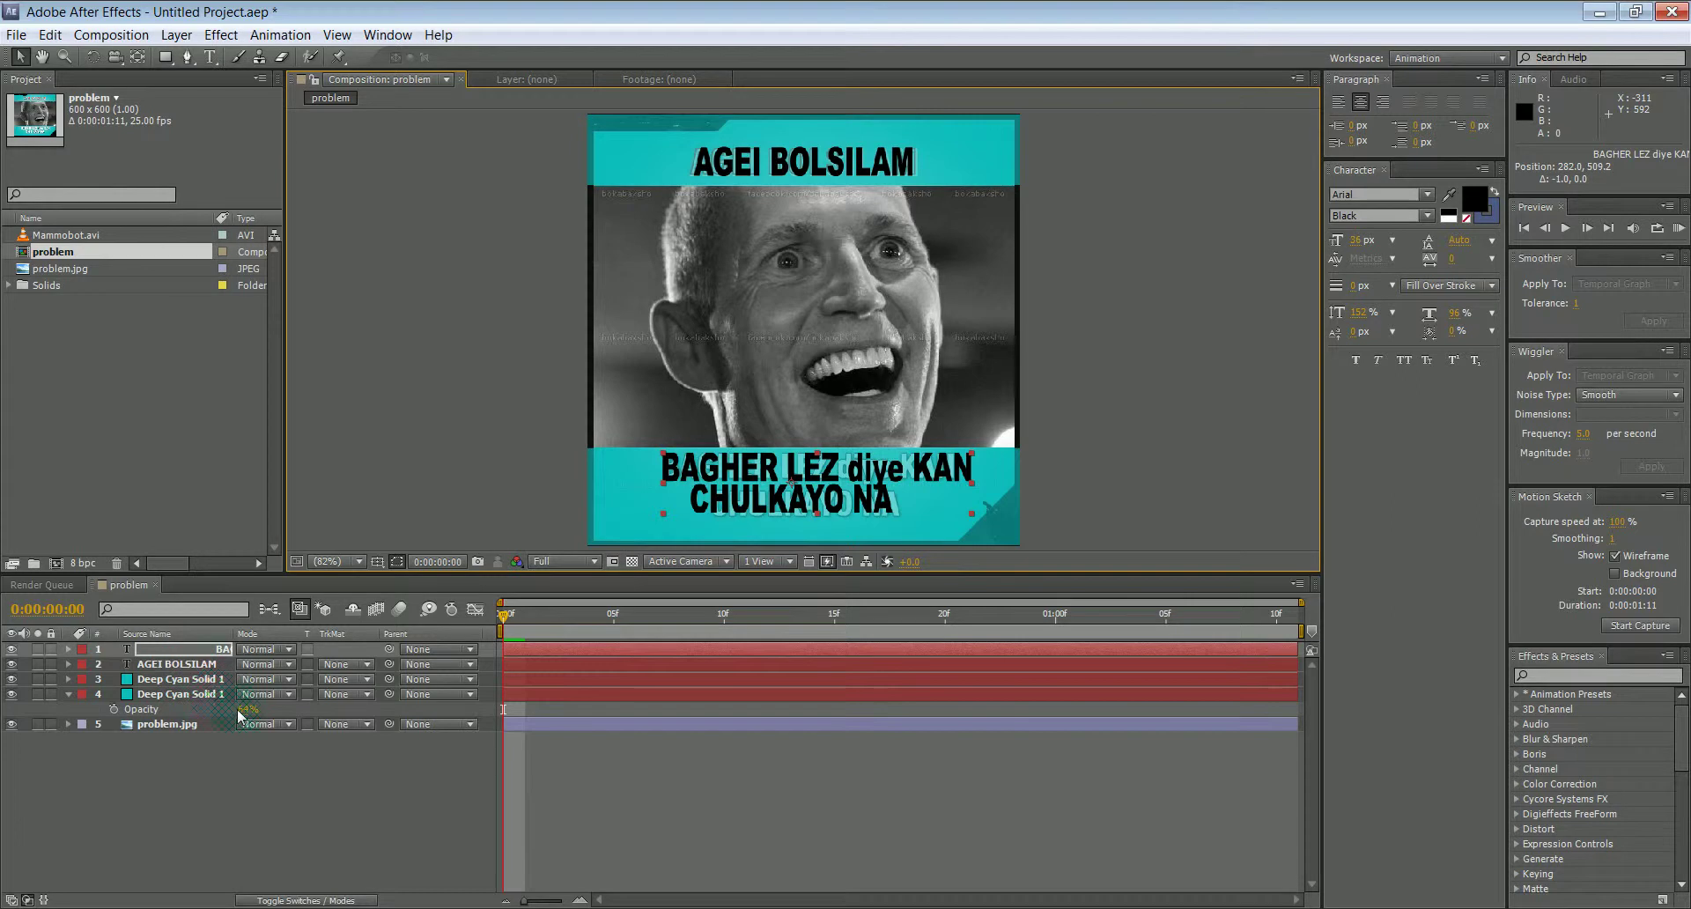
Step: Set the opacity of both cyan solid layers to 100%
left_click(165, 681)
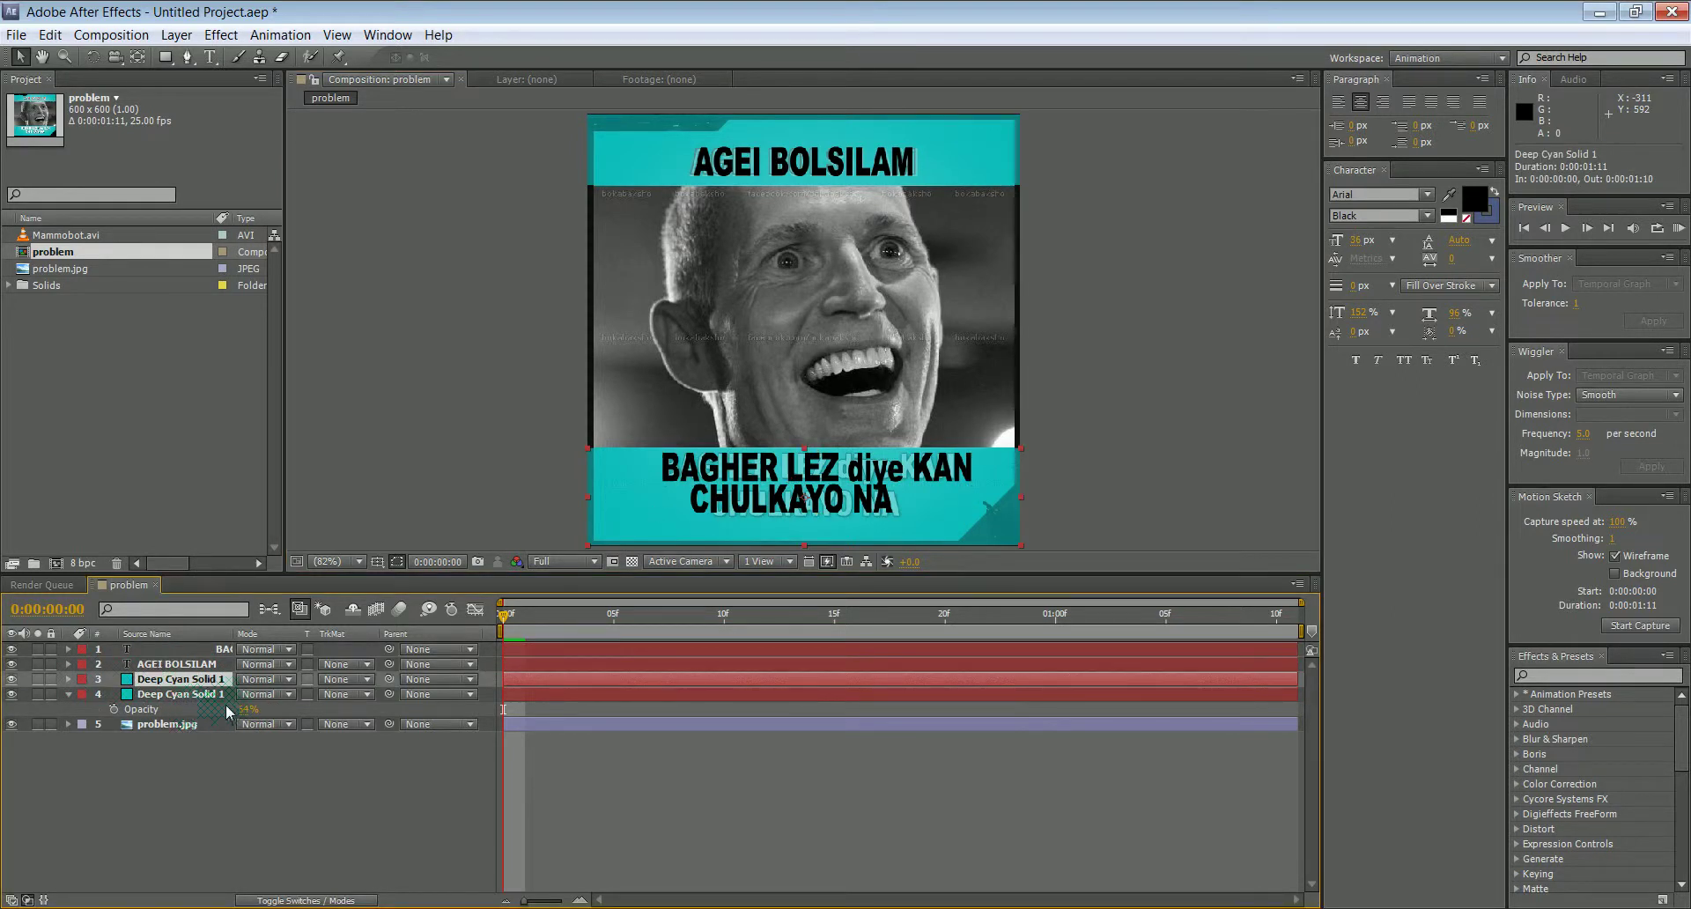
left_click_drag(247, 717, 281, 704)
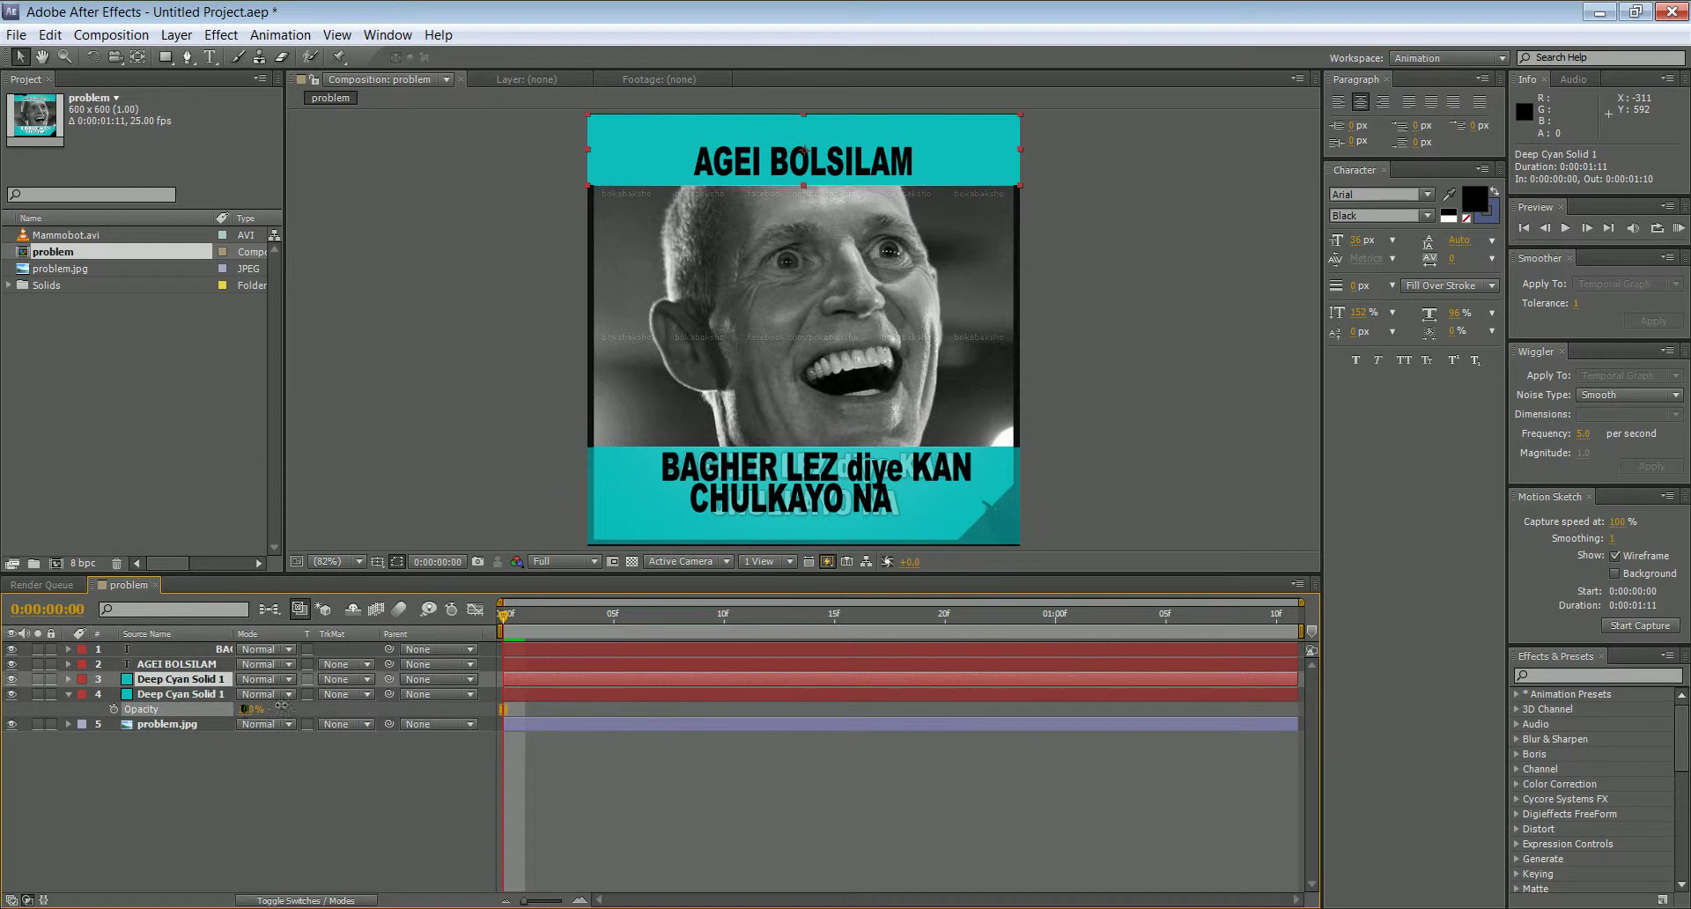
left_click(181, 680)
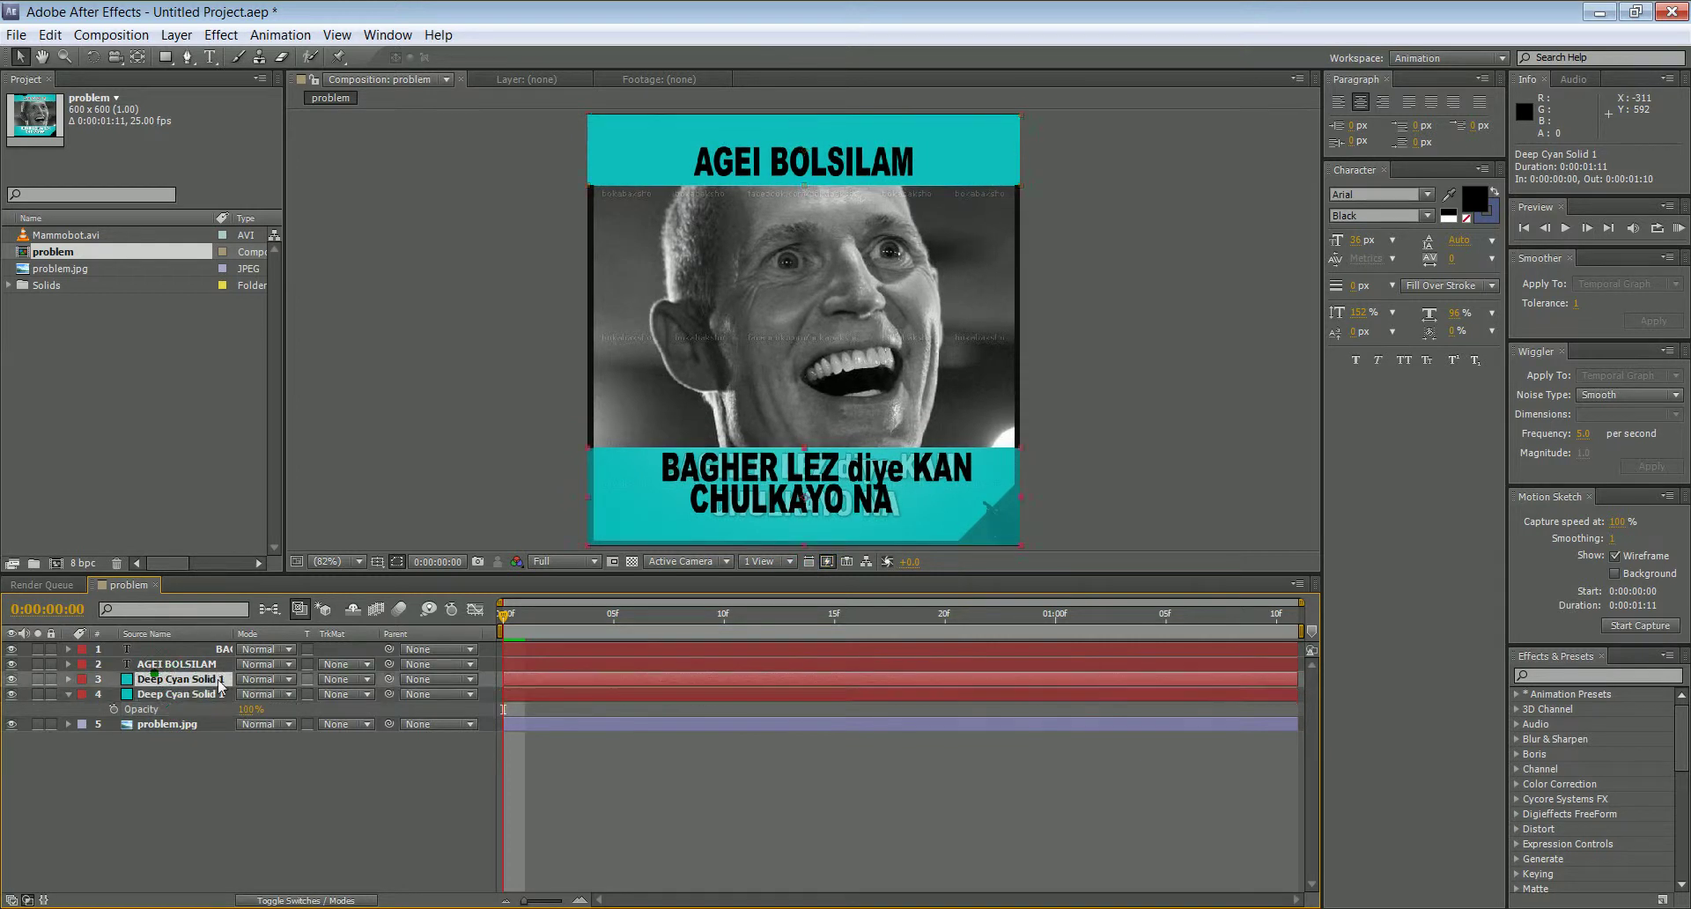
left_click(67, 679)
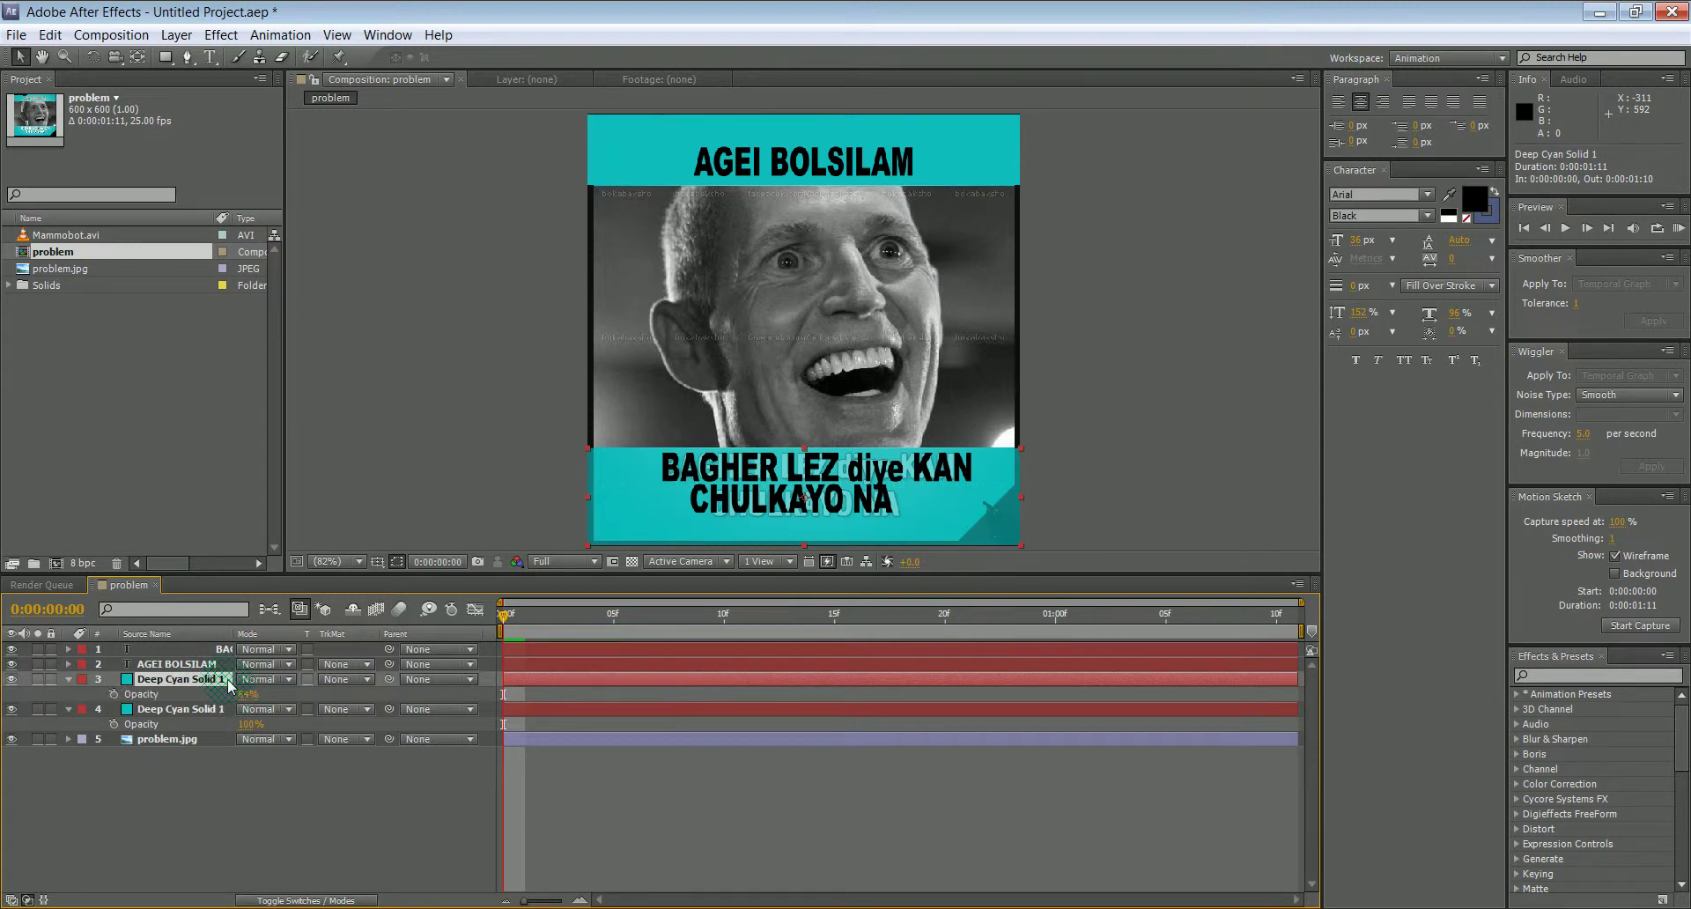
left_click_drag(238, 695, 321, 701)
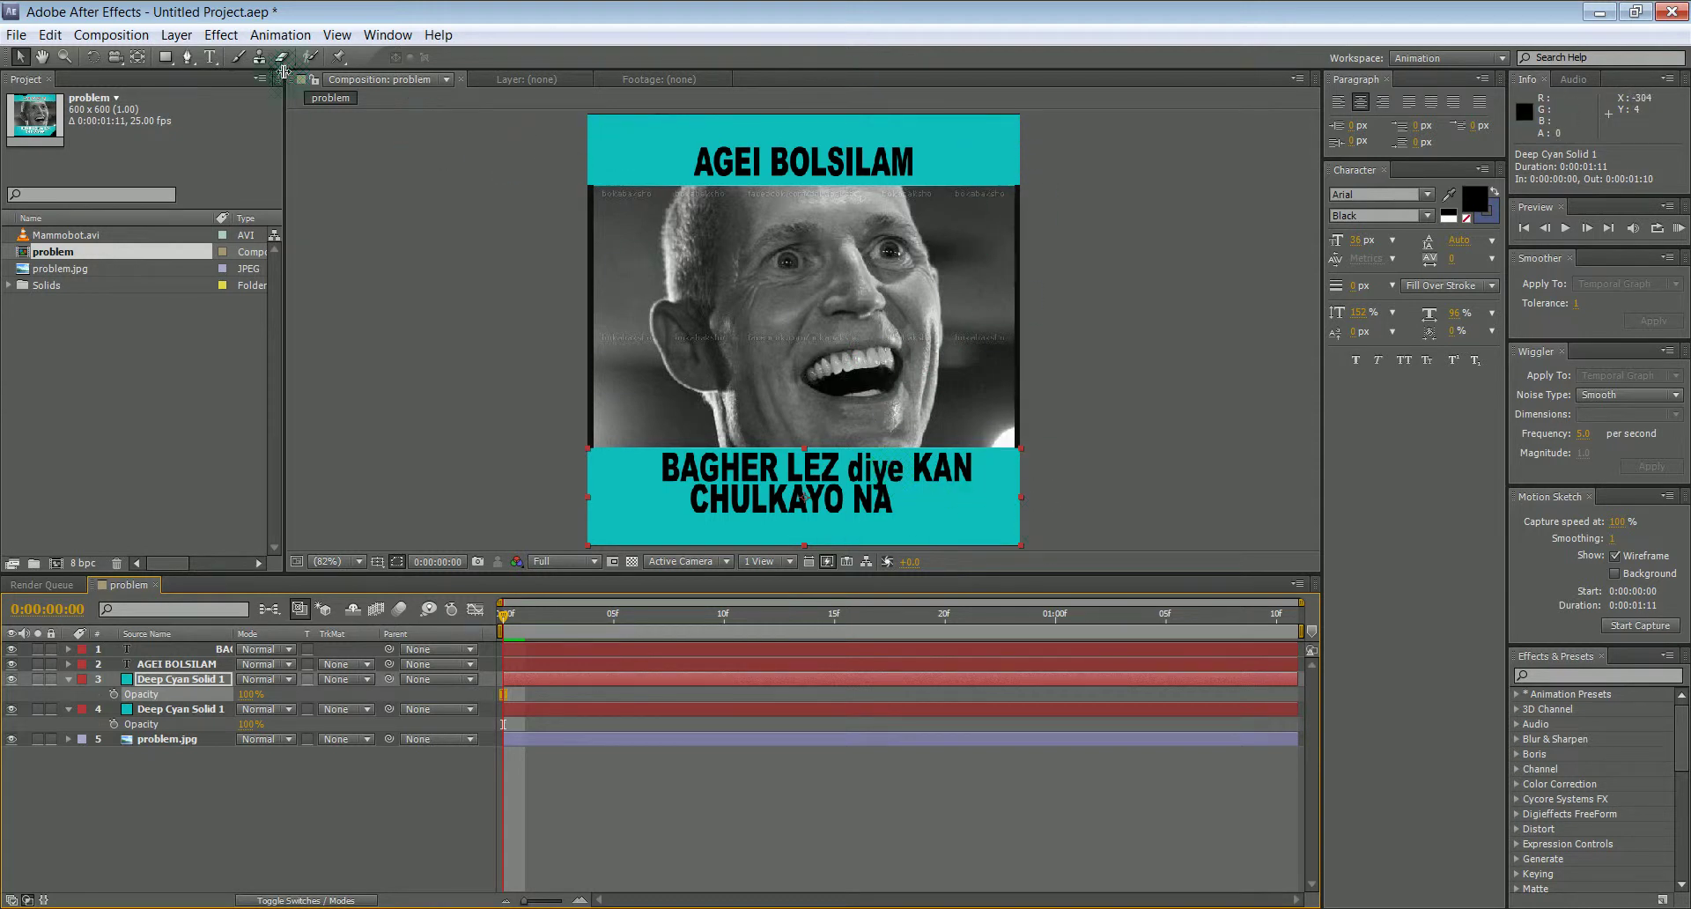
Step: Add a shape layer and draw an unfilled, black-stroked rectangle of about 525 × 530 px inside the poster's edges
left_click(176, 34)
left_click(201, 60)
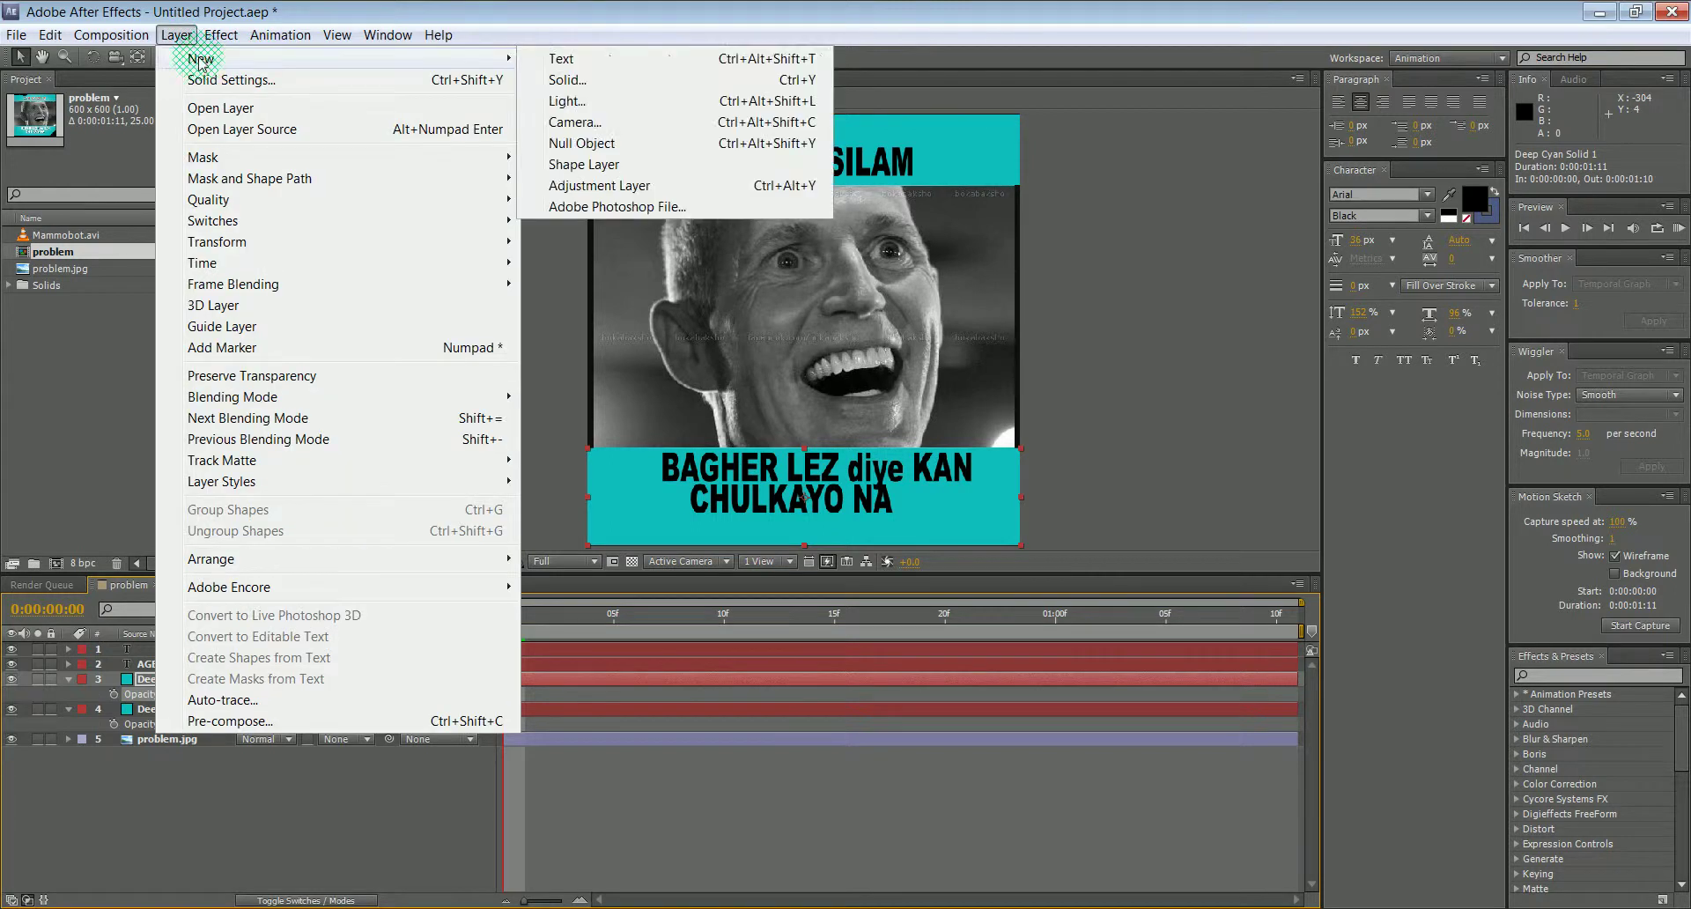
left_click(590, 172)
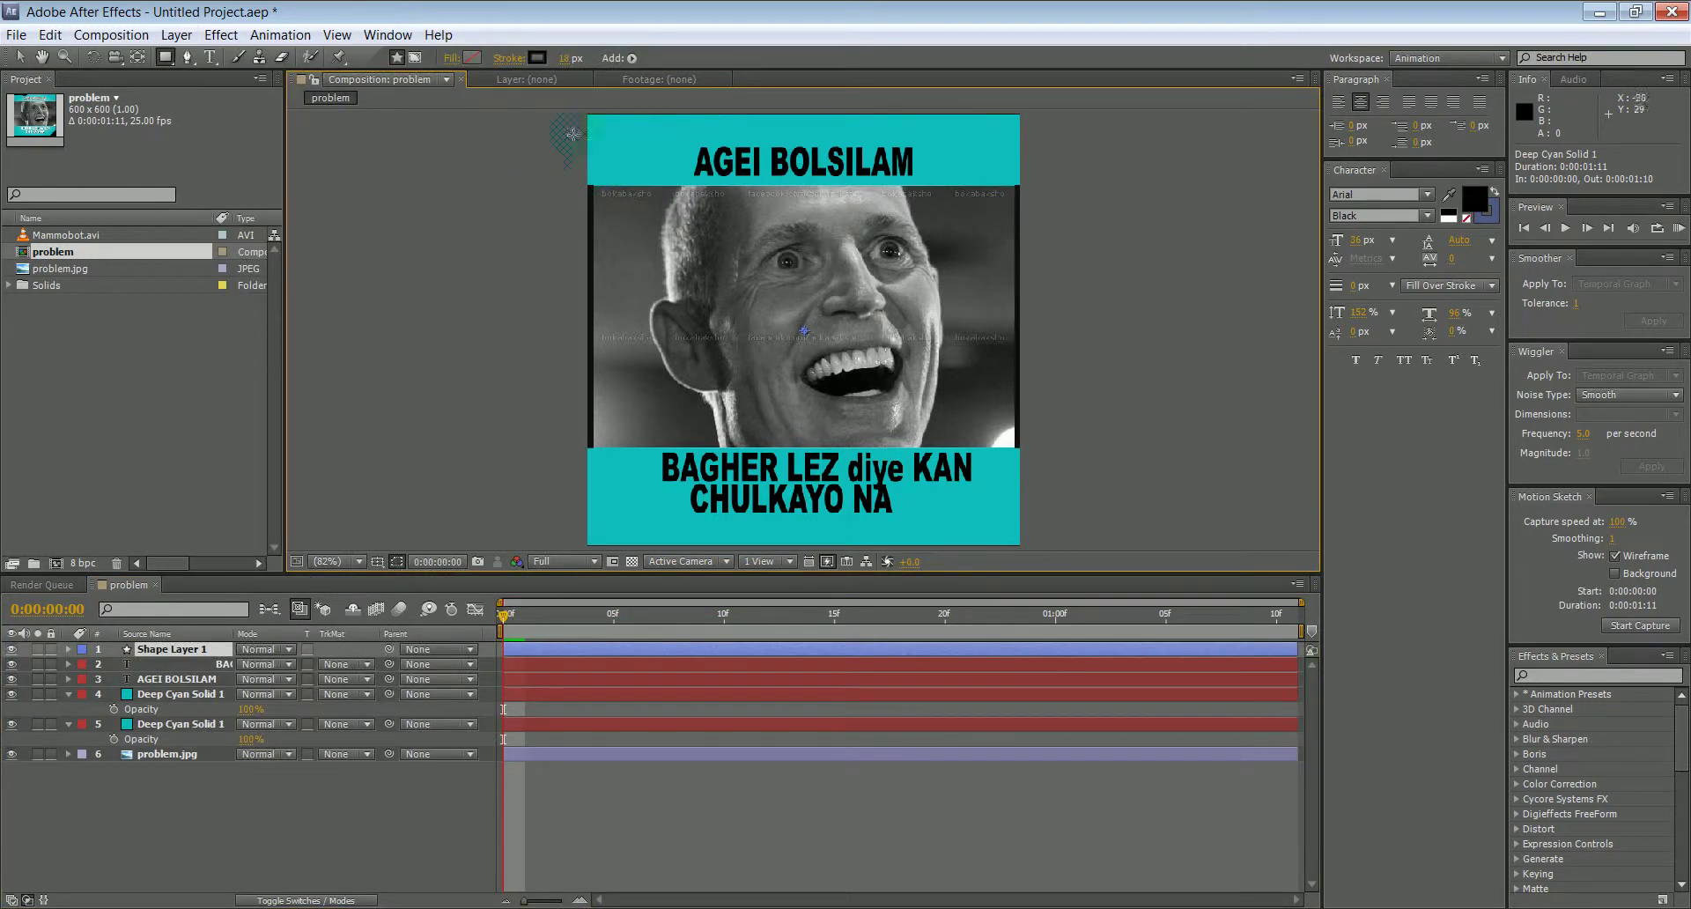
left_click_drag(616, 135, 998, 520)
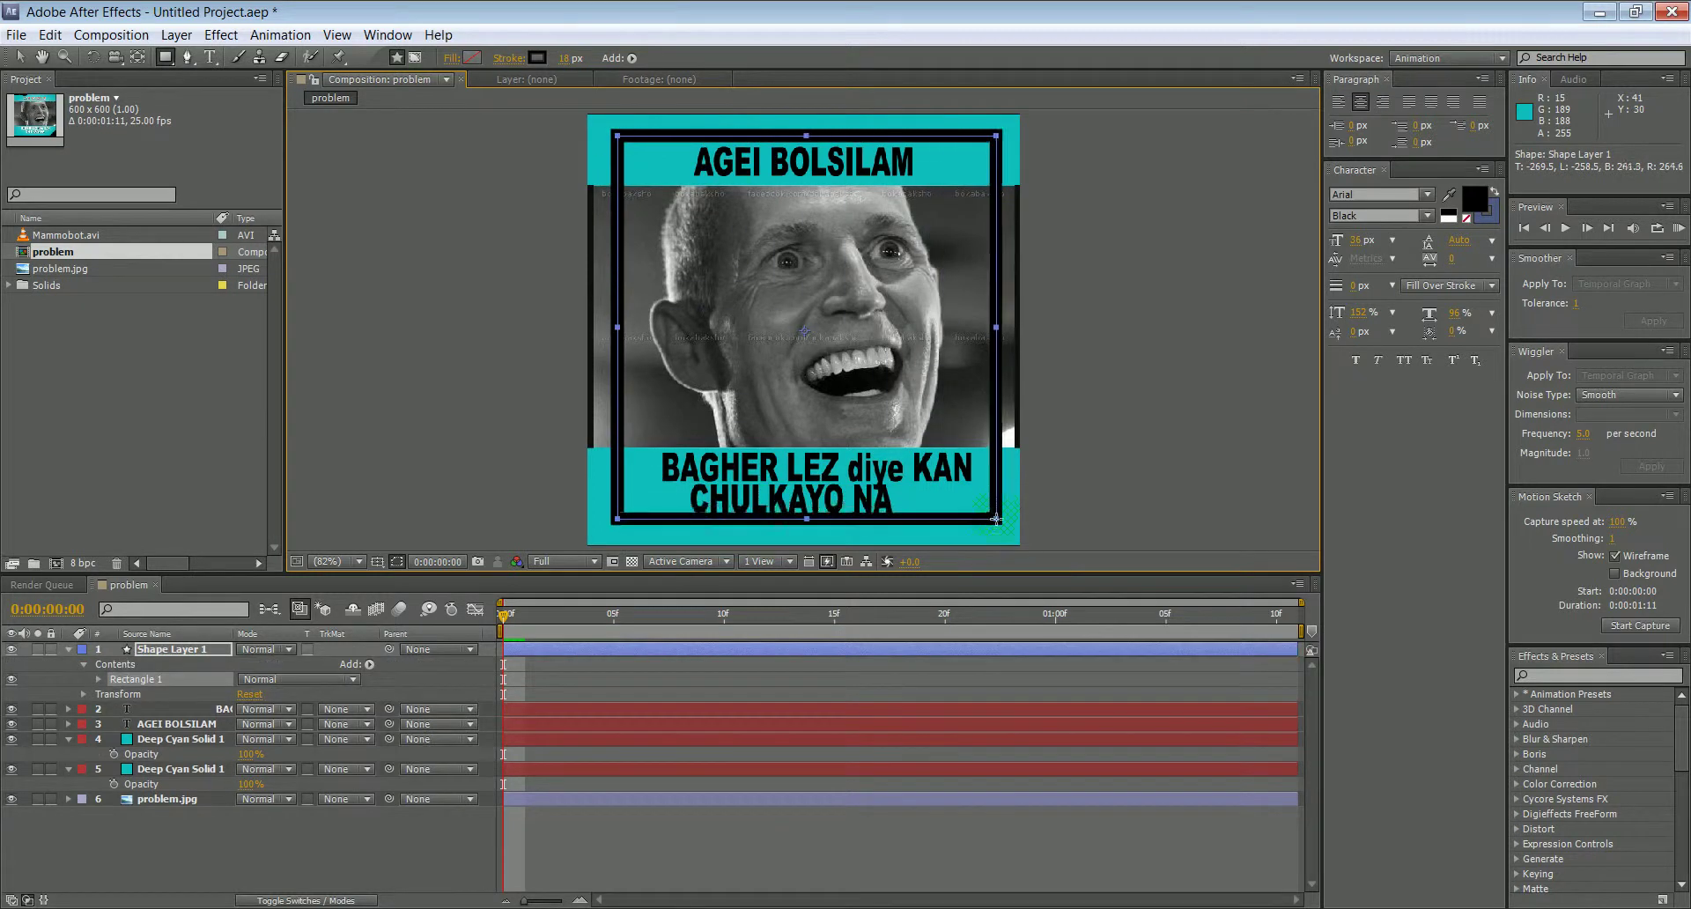
left_click(473, 57)
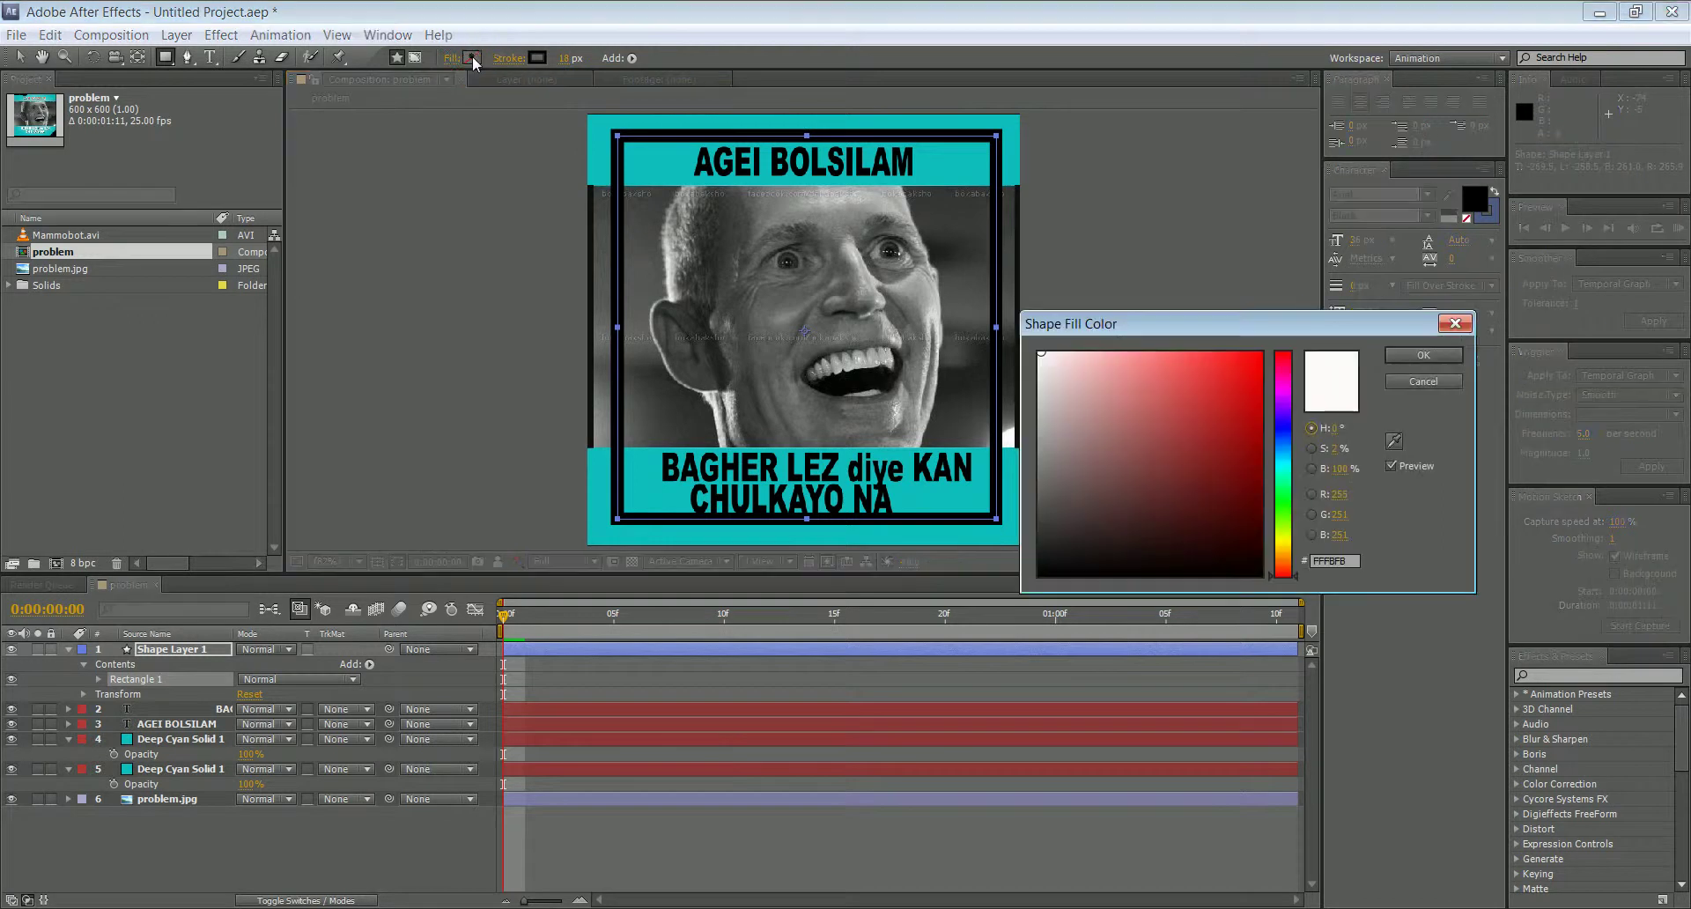
left_click(1416, 382)
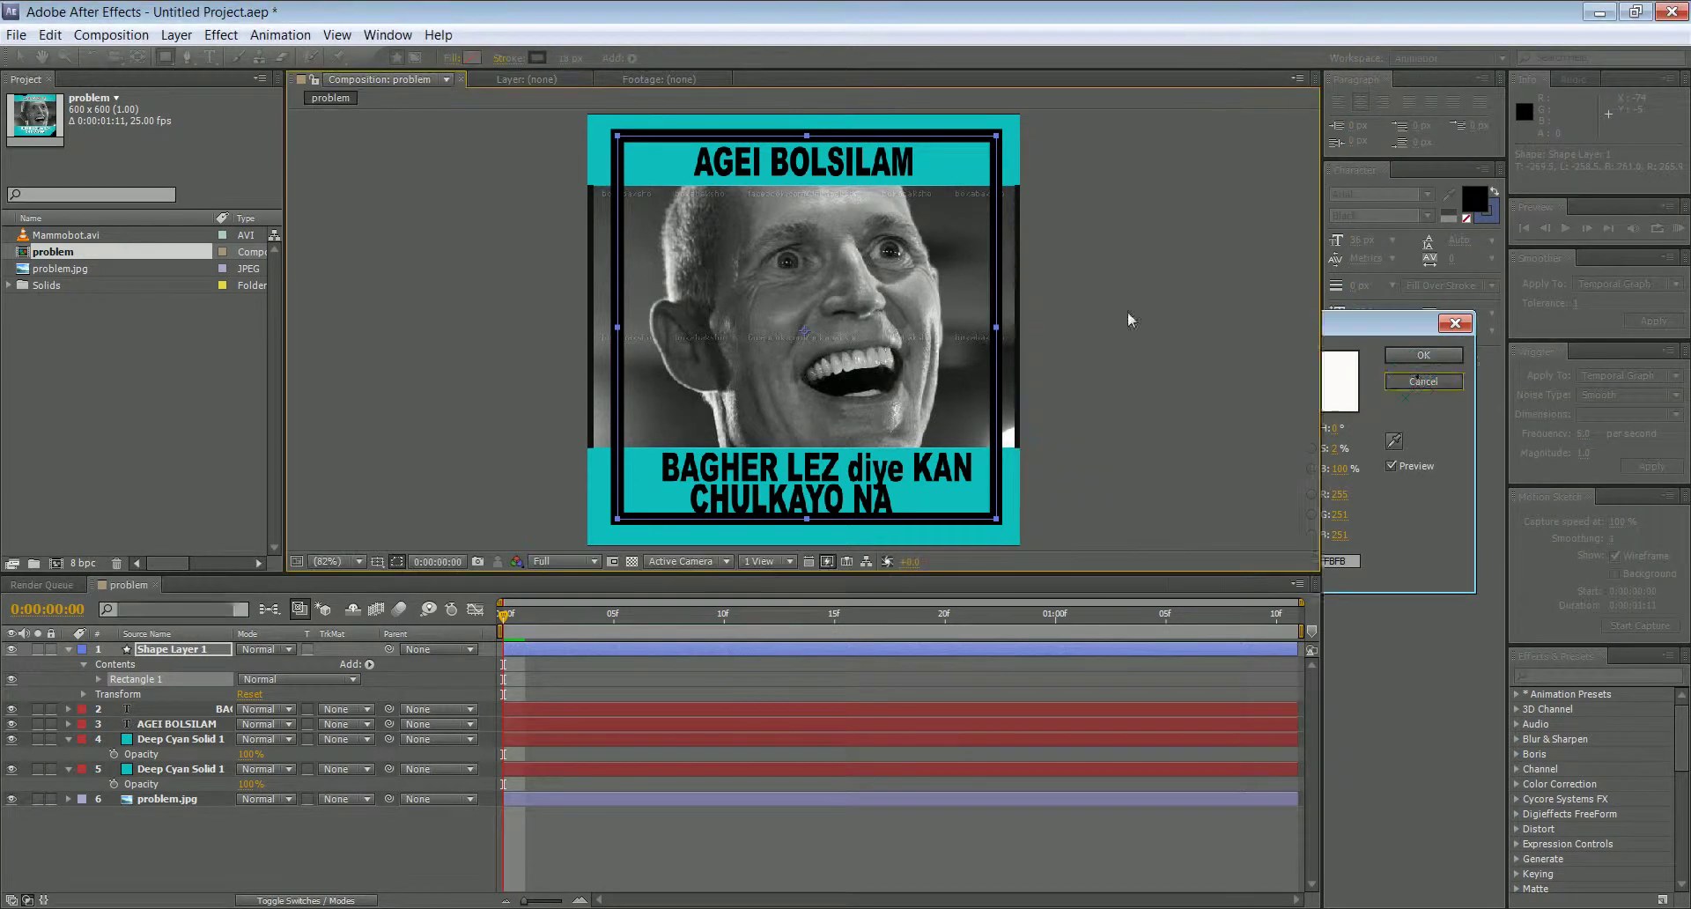
left_click(451, 57)
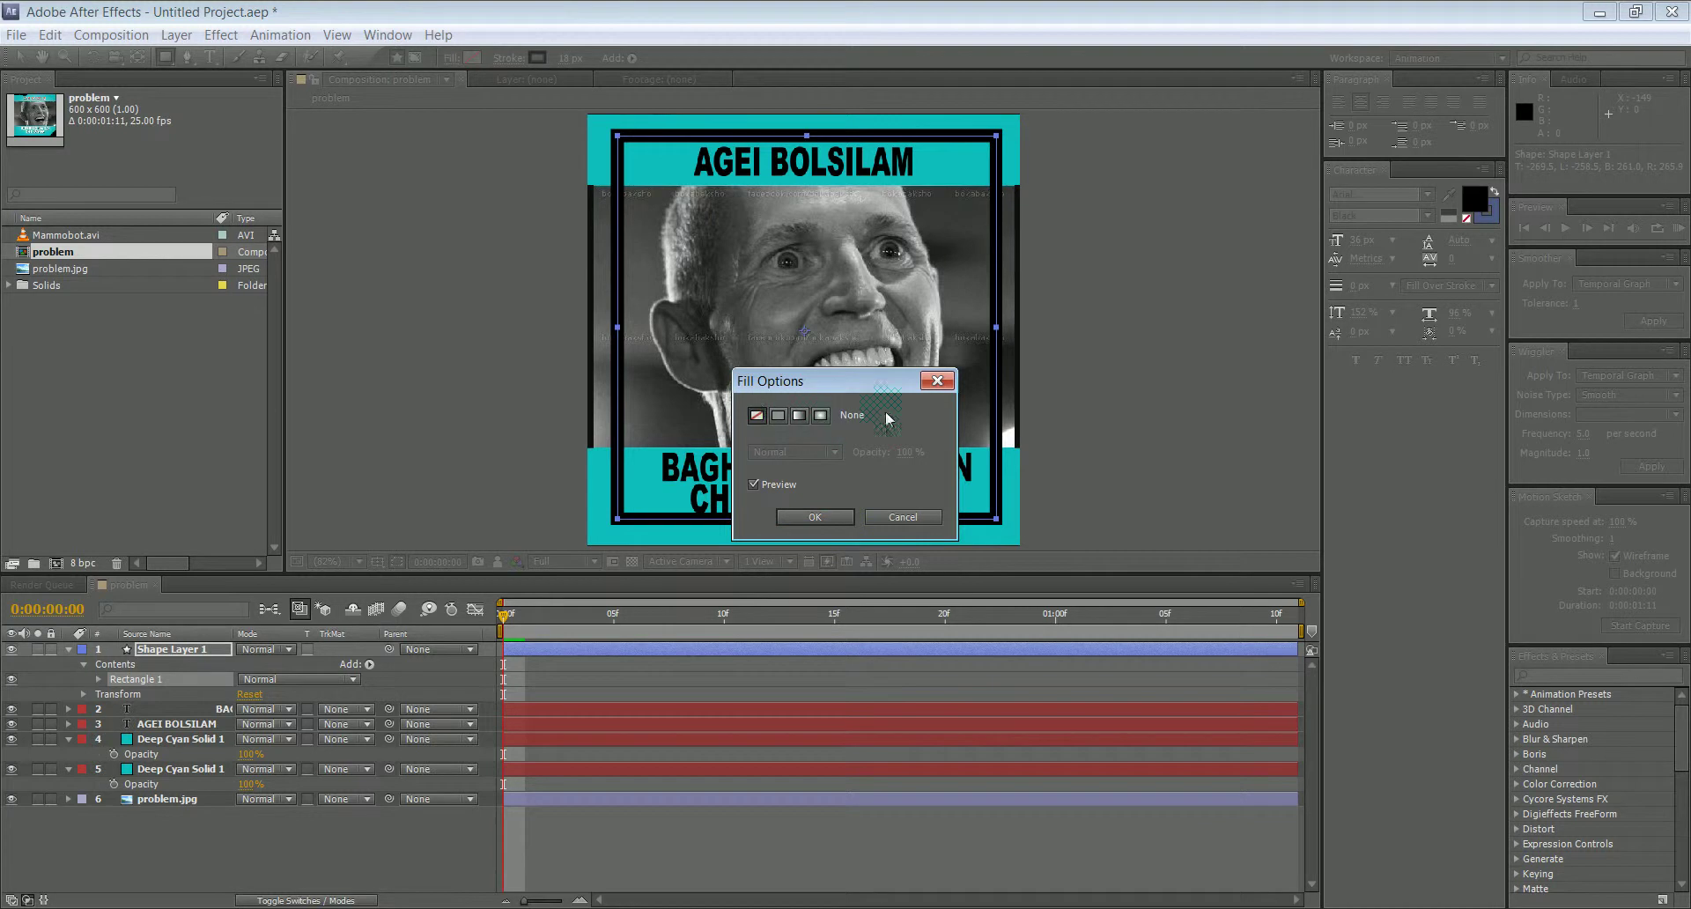
left_click(945, 382)
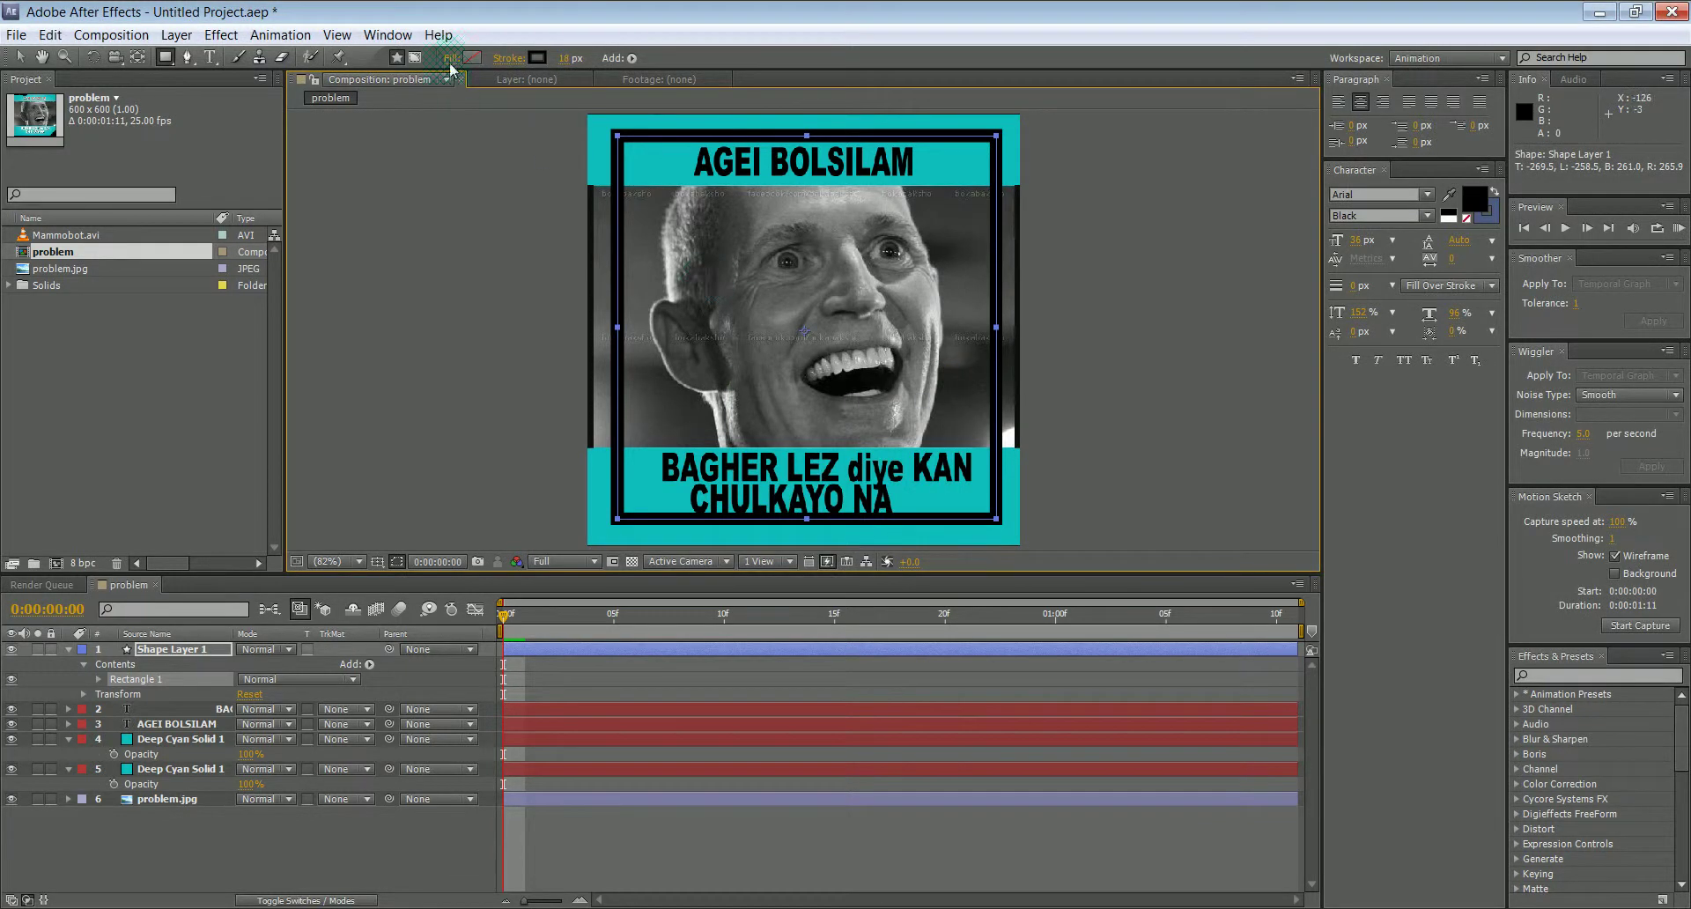
left_click(537, 59)
mouse_move(1178, 444)
left_mouse_down()
mouse_move(1174, 393)
mouse_move(1006, 621)
left_mouse_up()
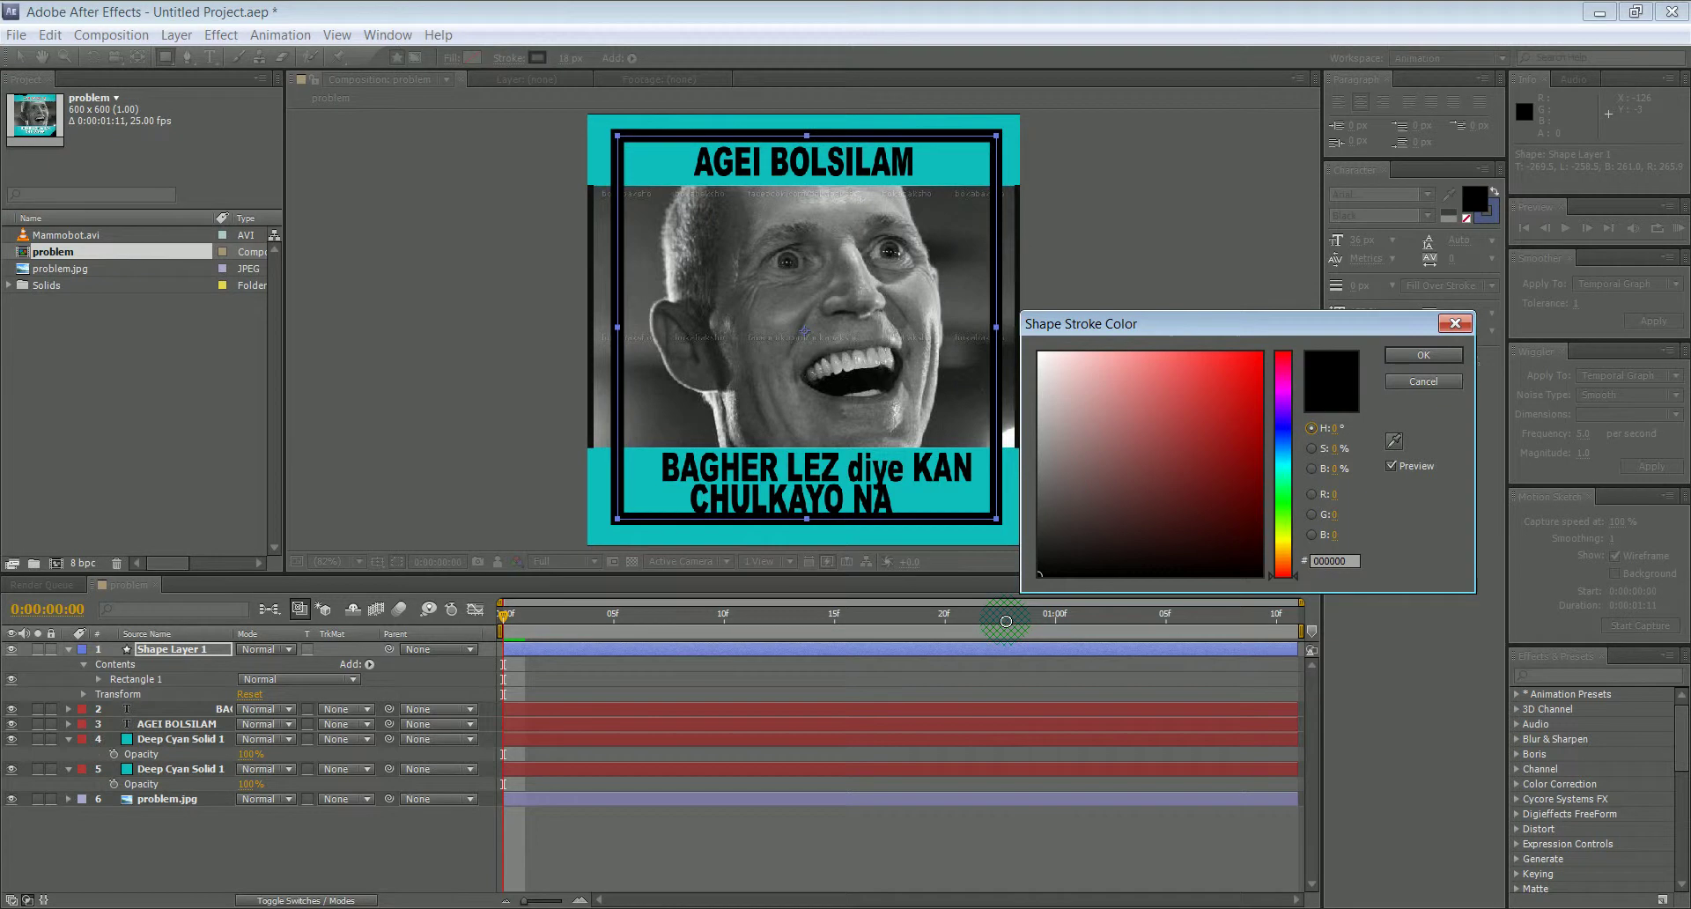
left_click(1424, 381)
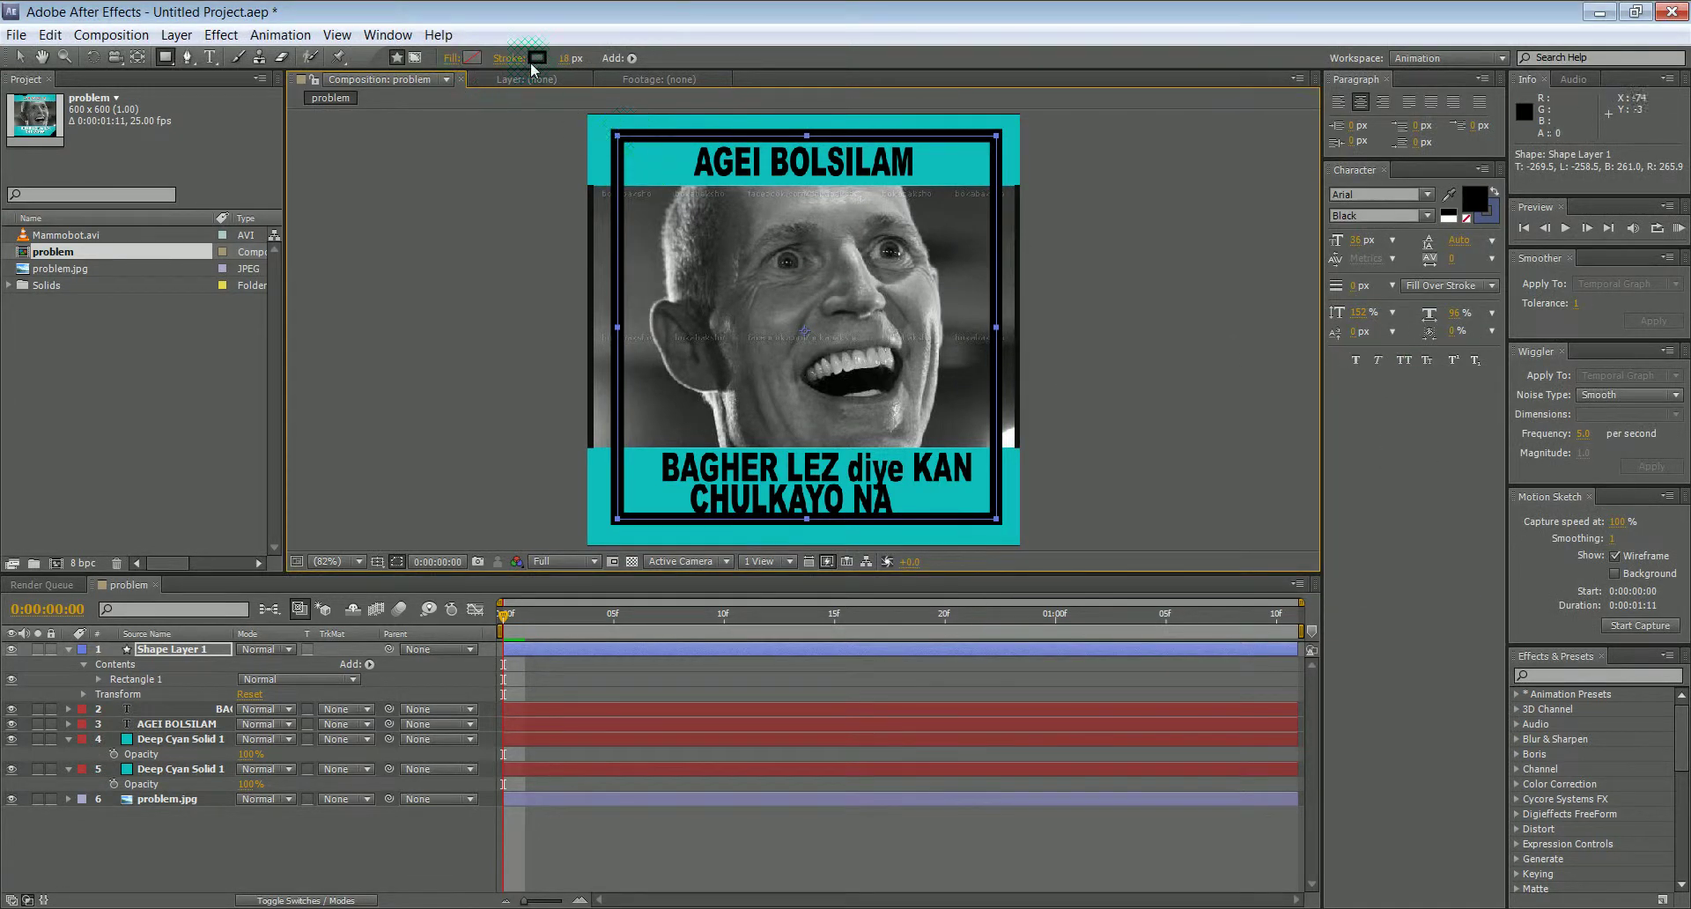
Step: Thin the rectangle's stroke and enlarge the shape so it forms a border along the composition's outer edges
left_click_drag(564, 58, 550, 58)
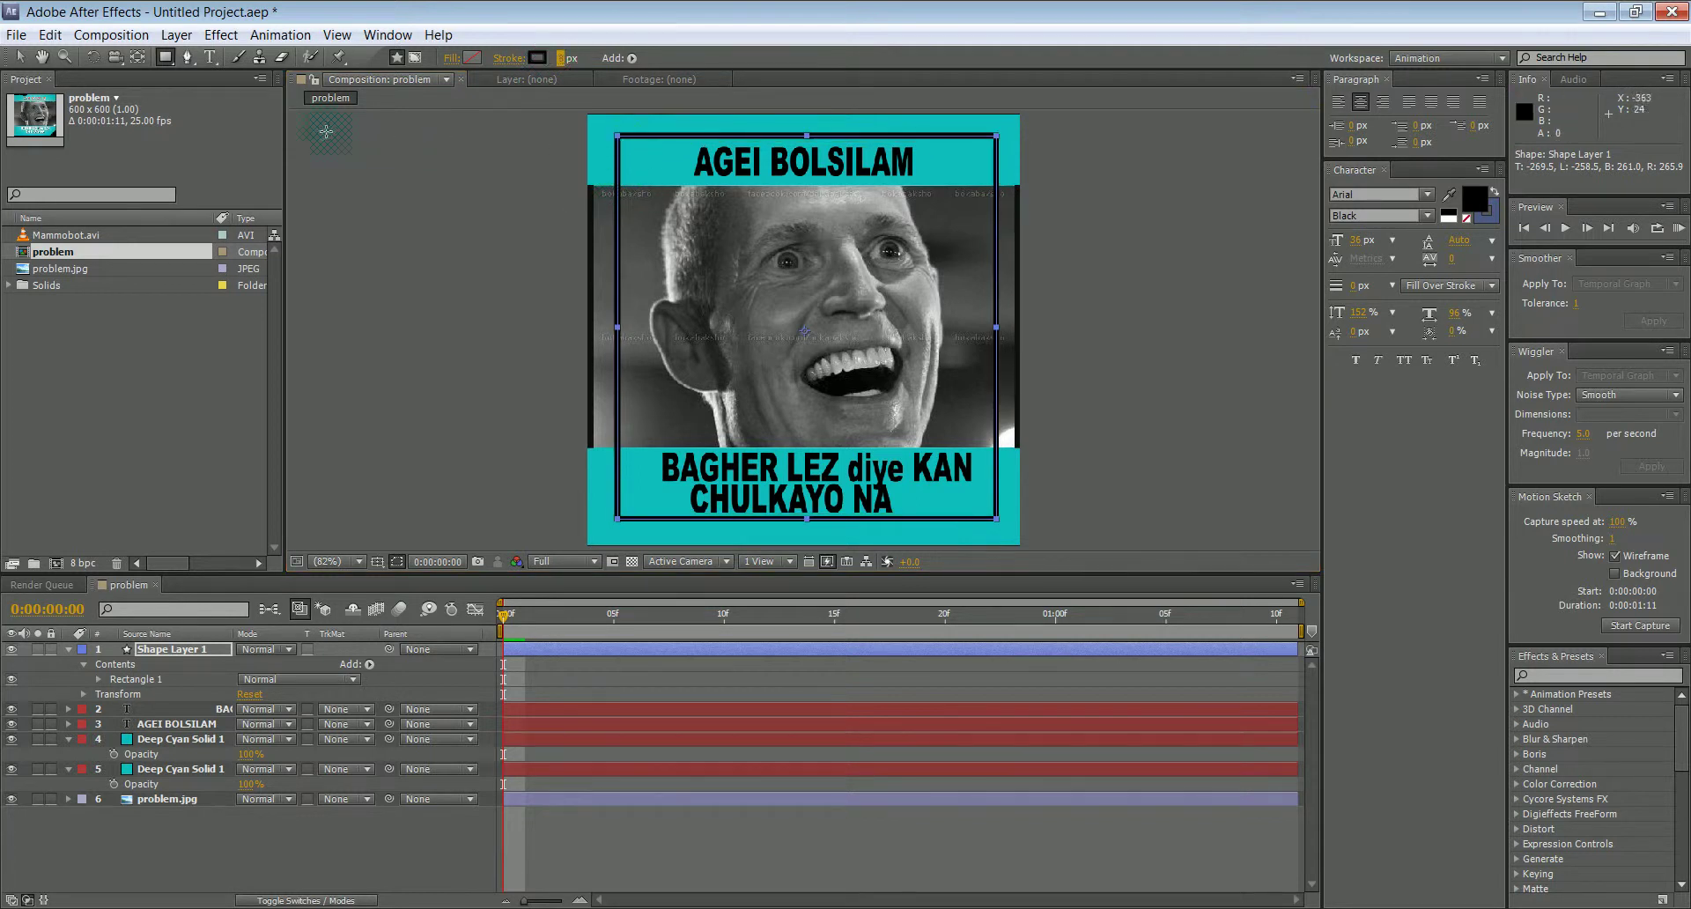
left_click(26, 58)
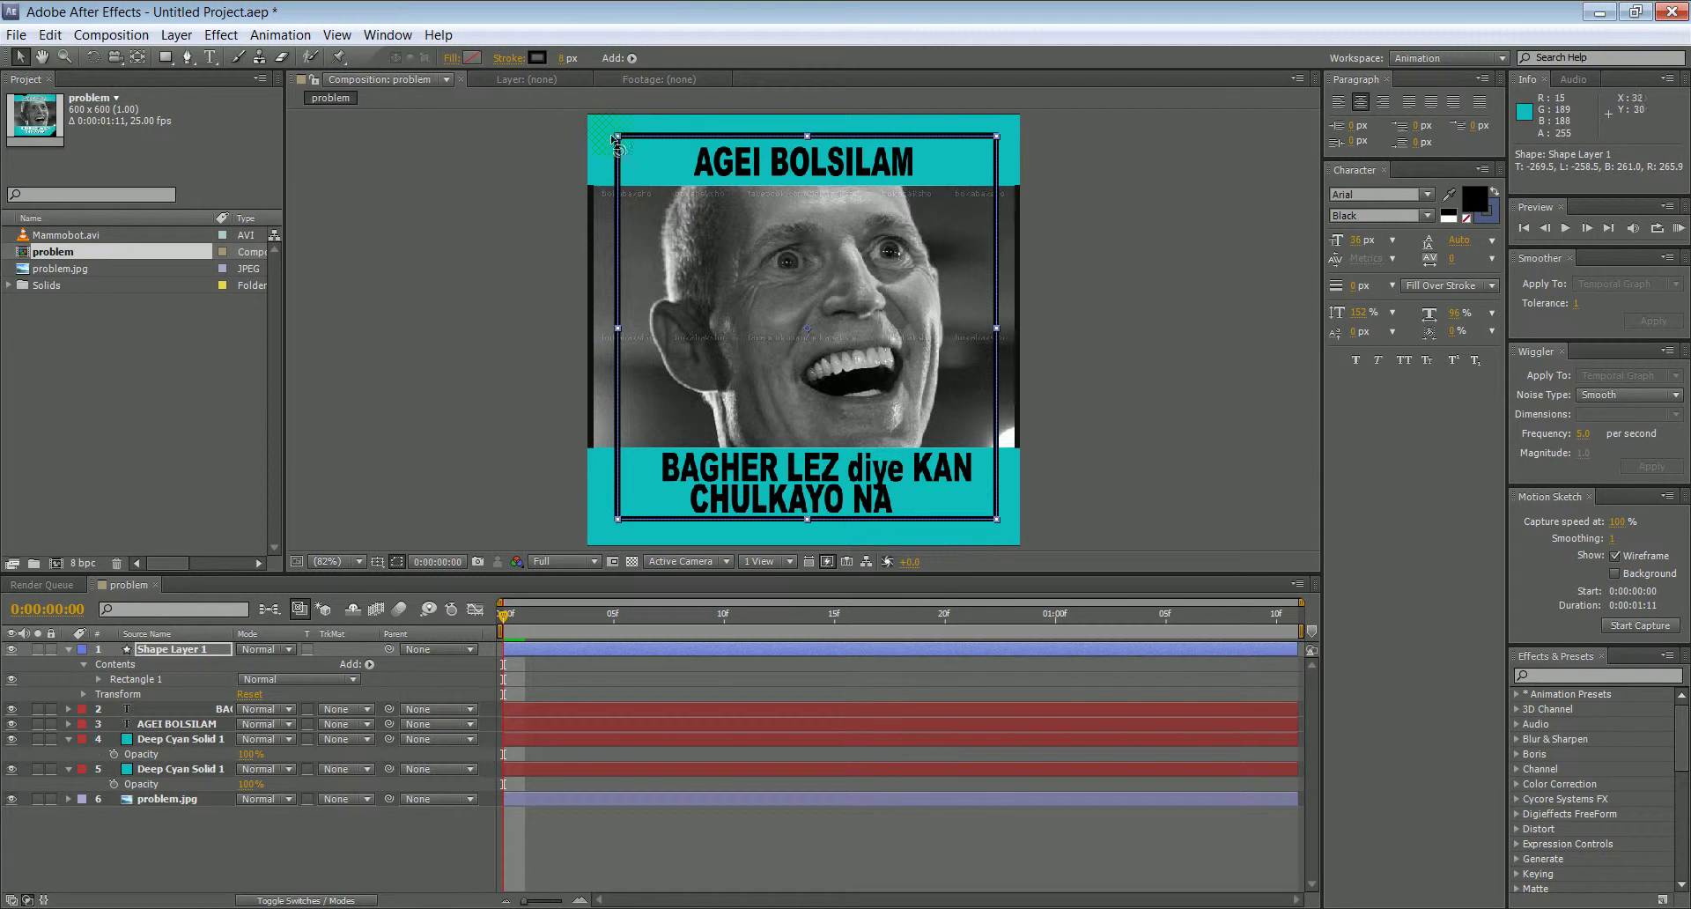
left_click_drag(620, 143, 591, 125)
key("Left")
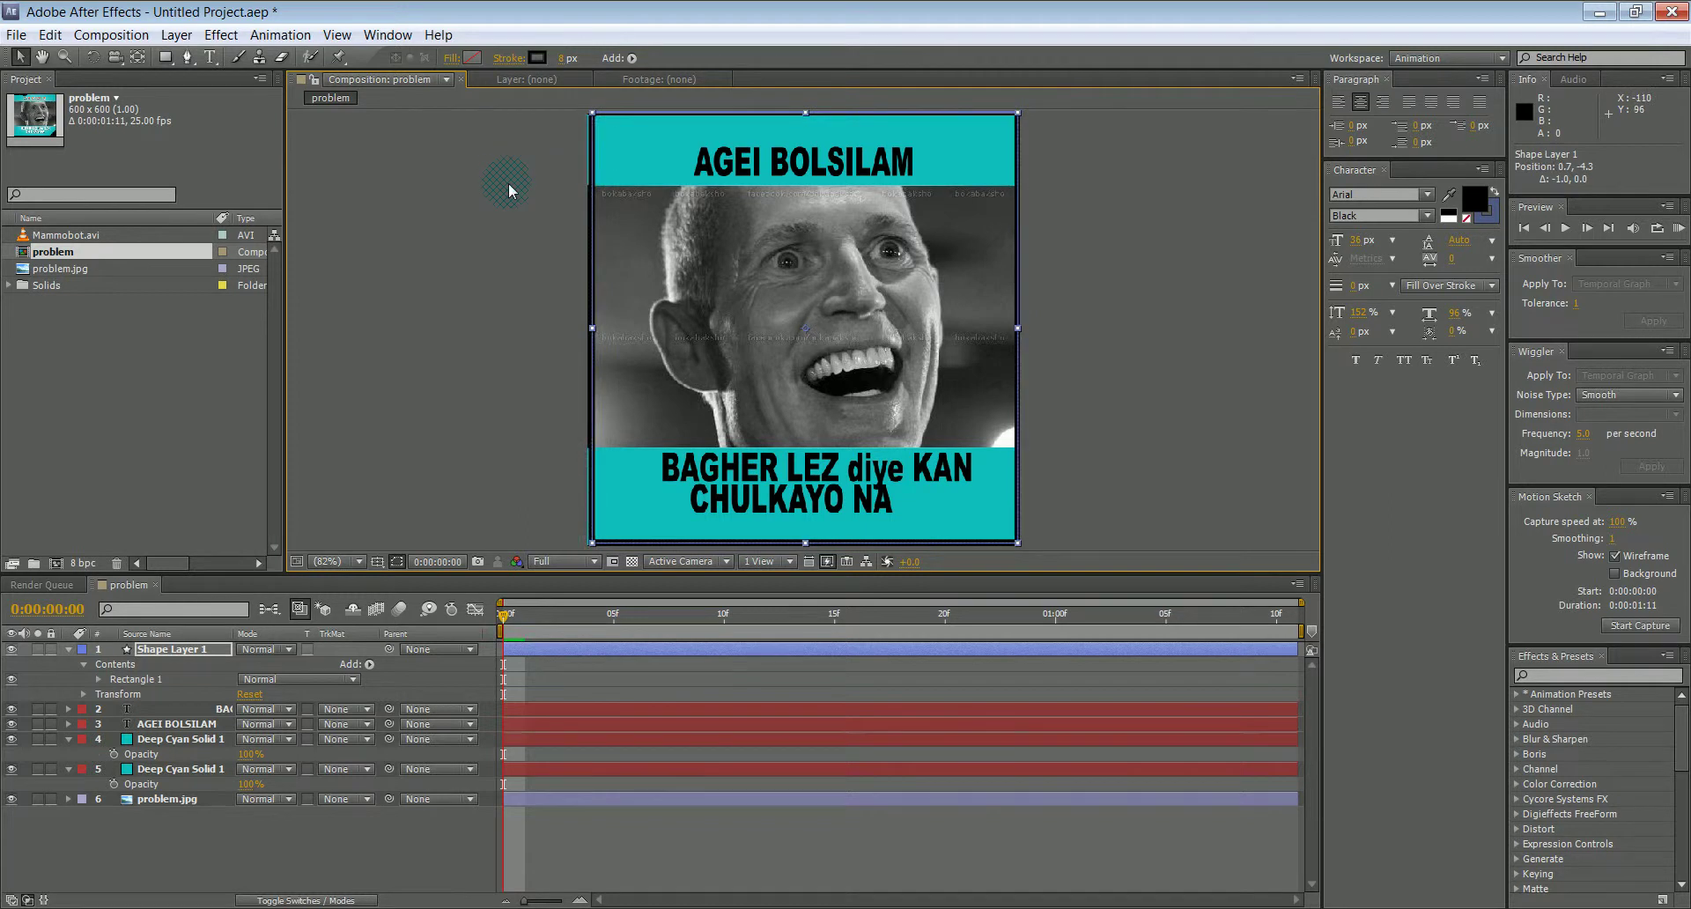
key("Left")
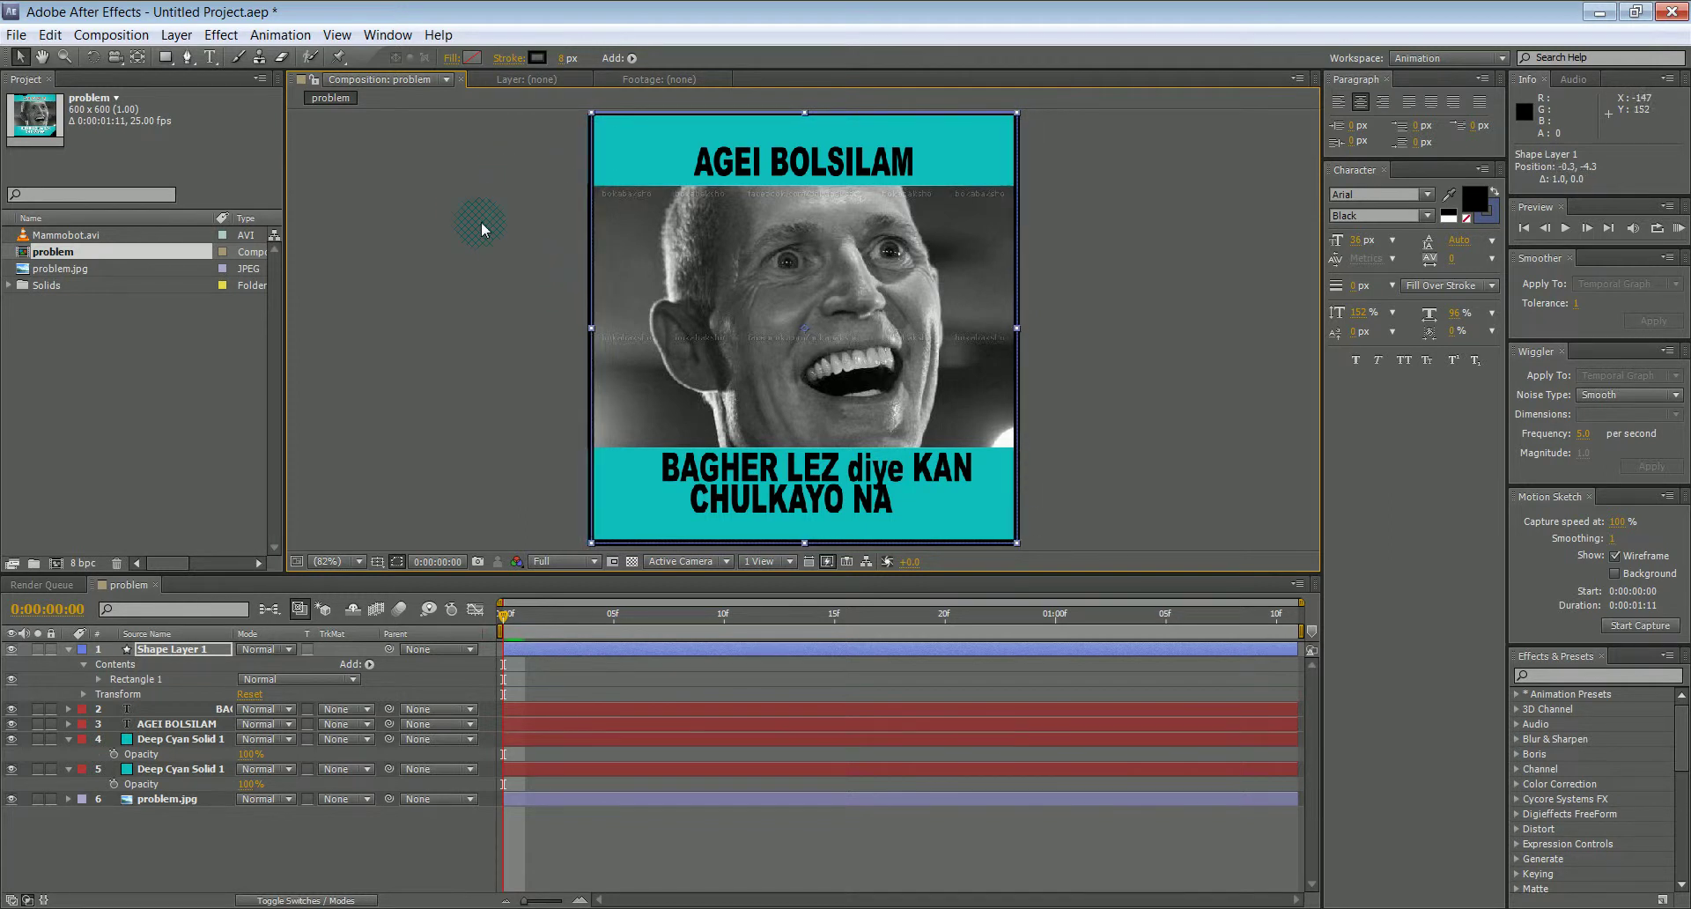
left_click(464, 202)
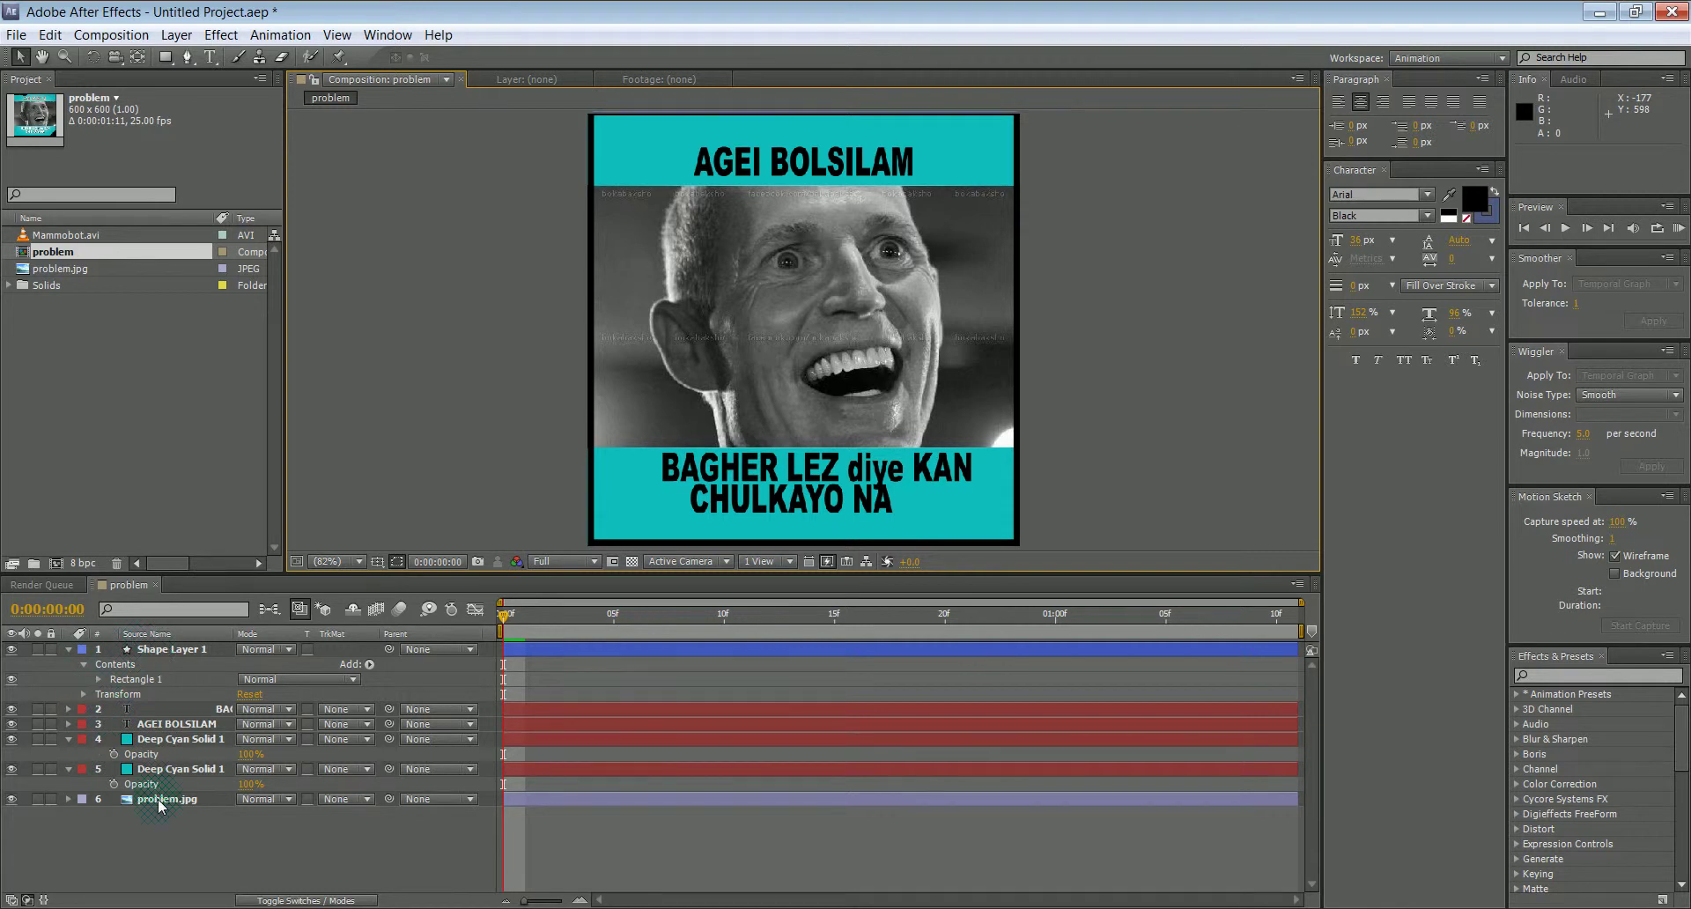
Step: Hide the problem.jpg layer and add the Mammobot.avi clip to the composition as the uppermost layer
left_click(73, 800)
left_click(12, 799)
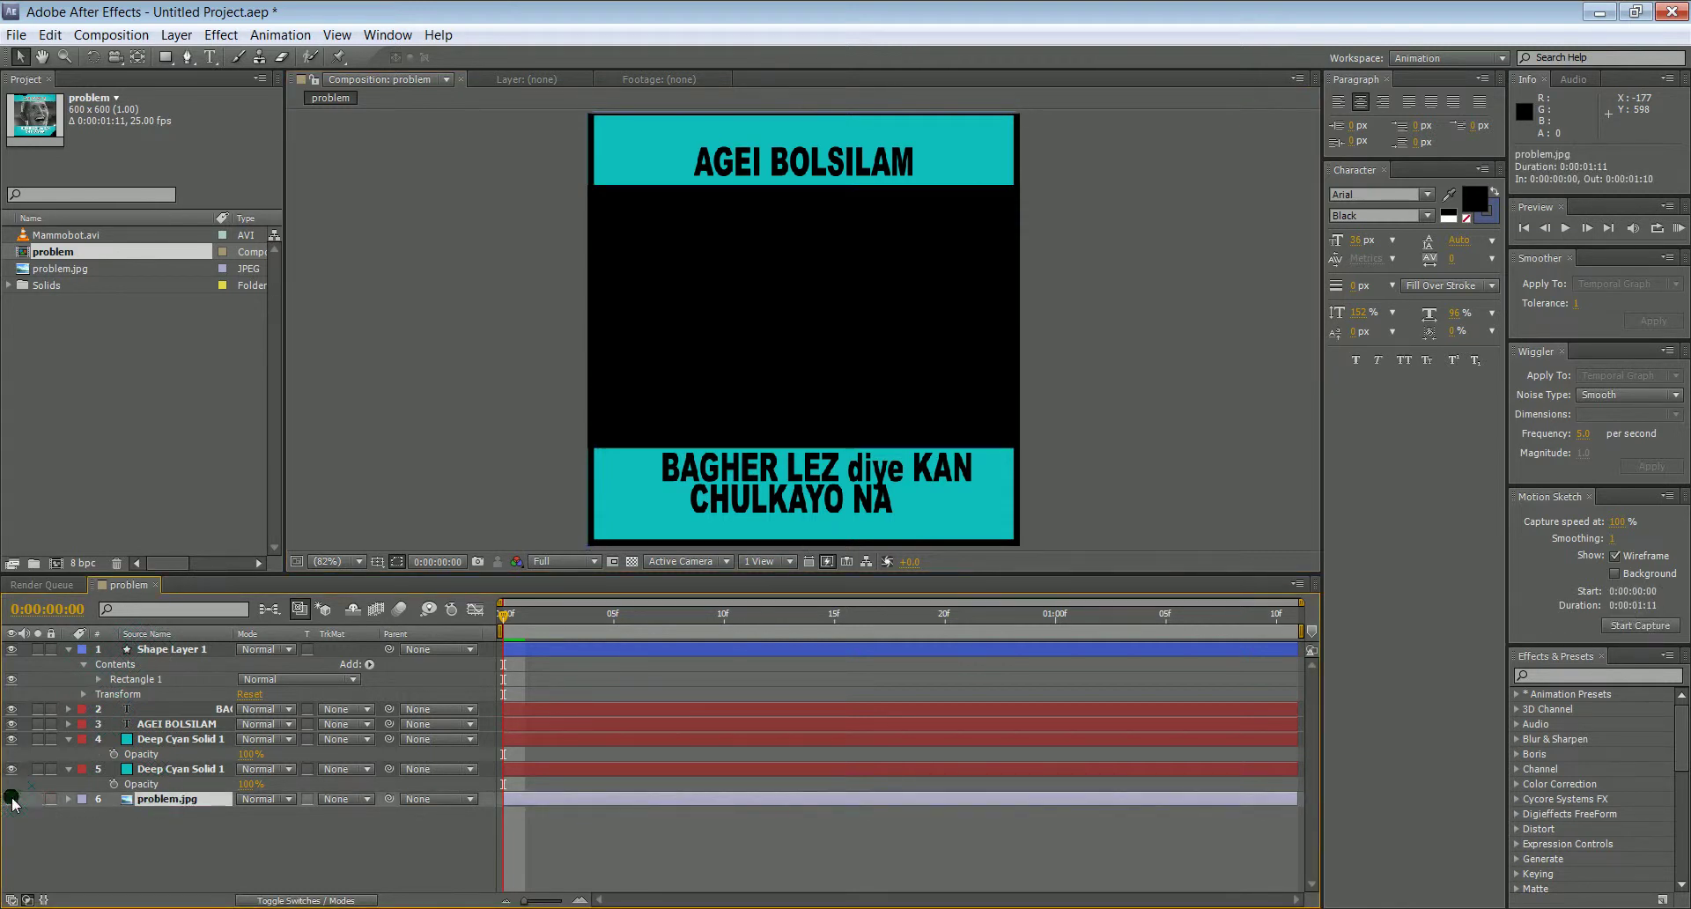
left_click(23, 236)
left_click_drag(23, 237, 811, 323)
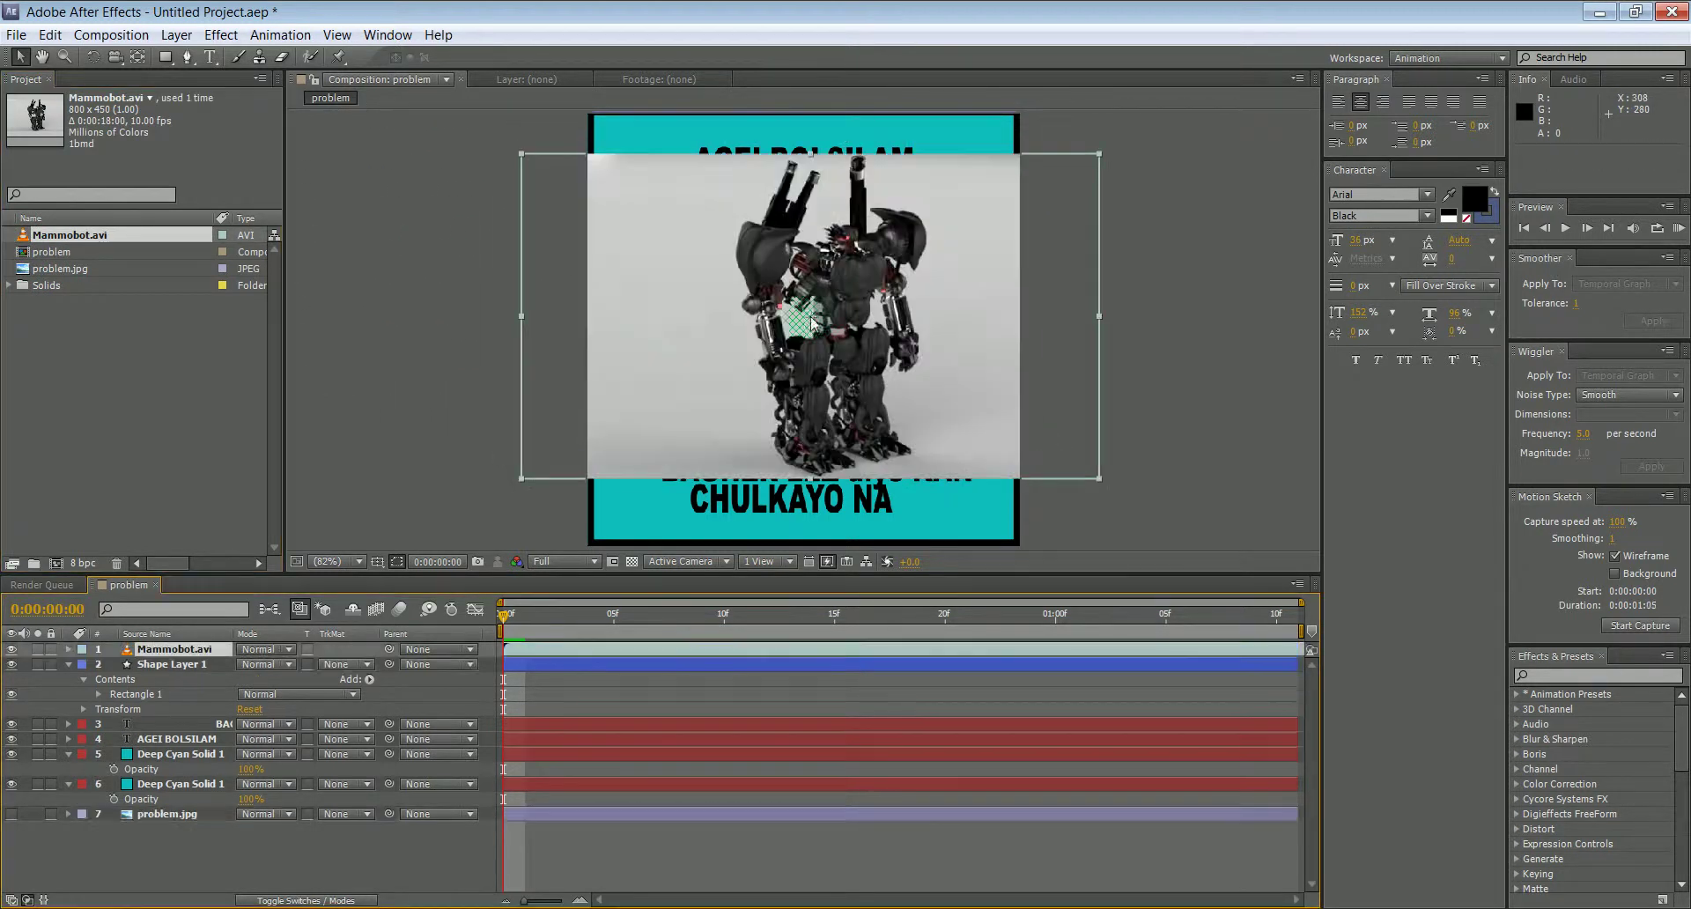
Step: Scale down the Mammobot.avi clip and position it between the two cyan banners, within the black border
left_click(522, 157)
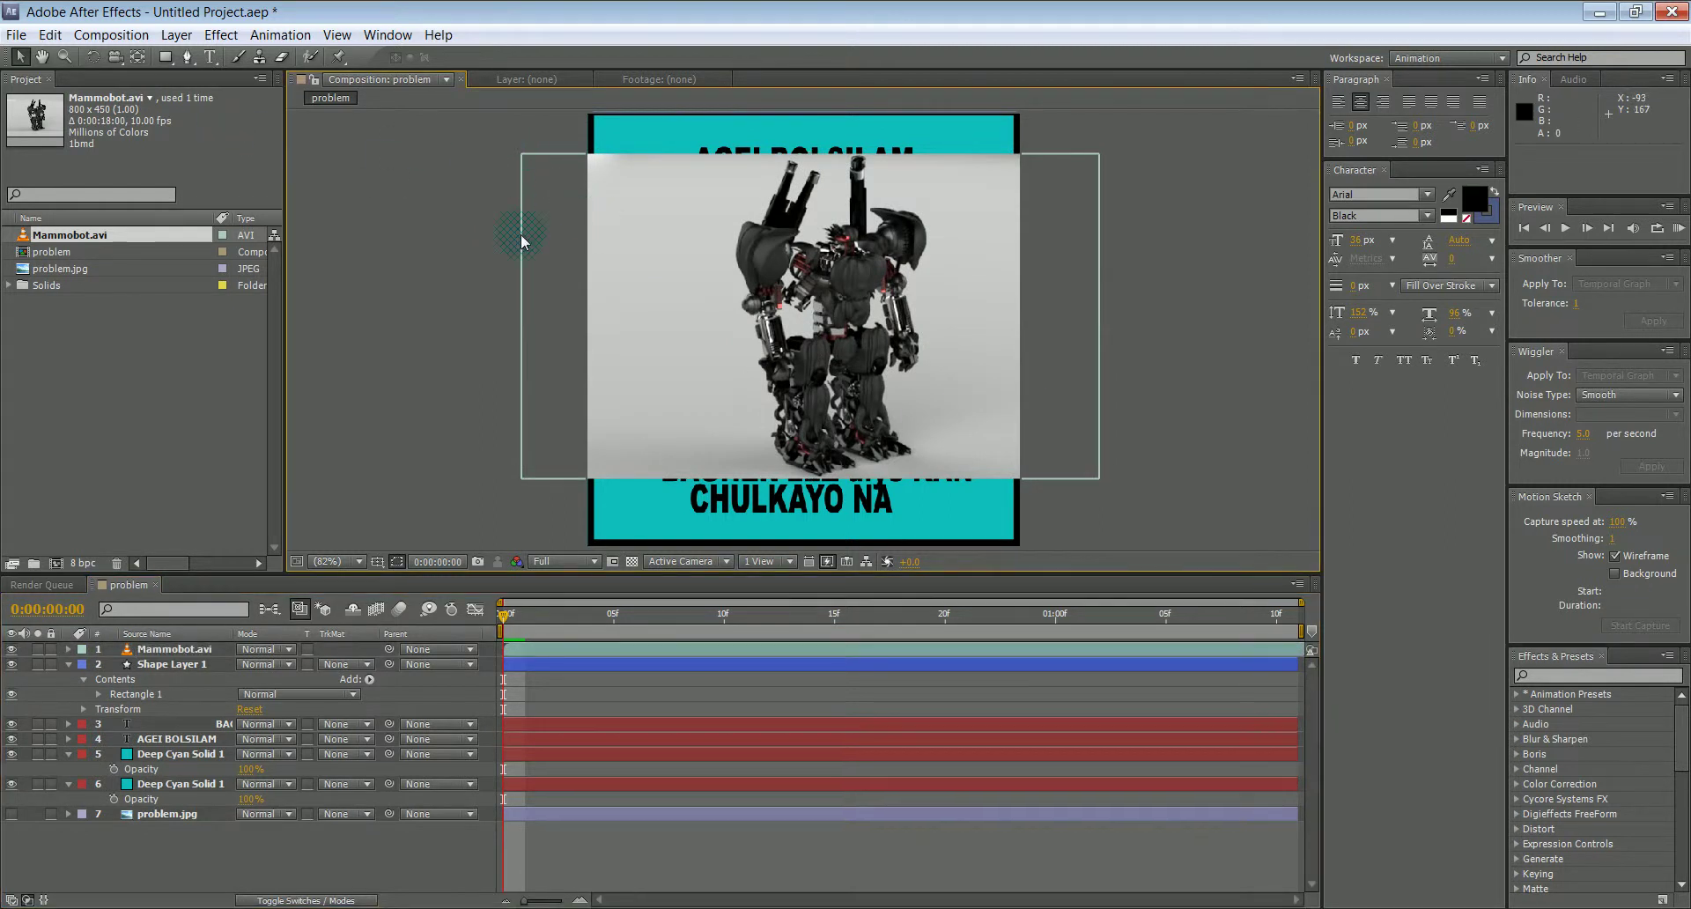
left_click(1040, 257)
left_click(1100, 156)
left_click_drag(1102, 158, 1024, 203)
left_click(898, 225)
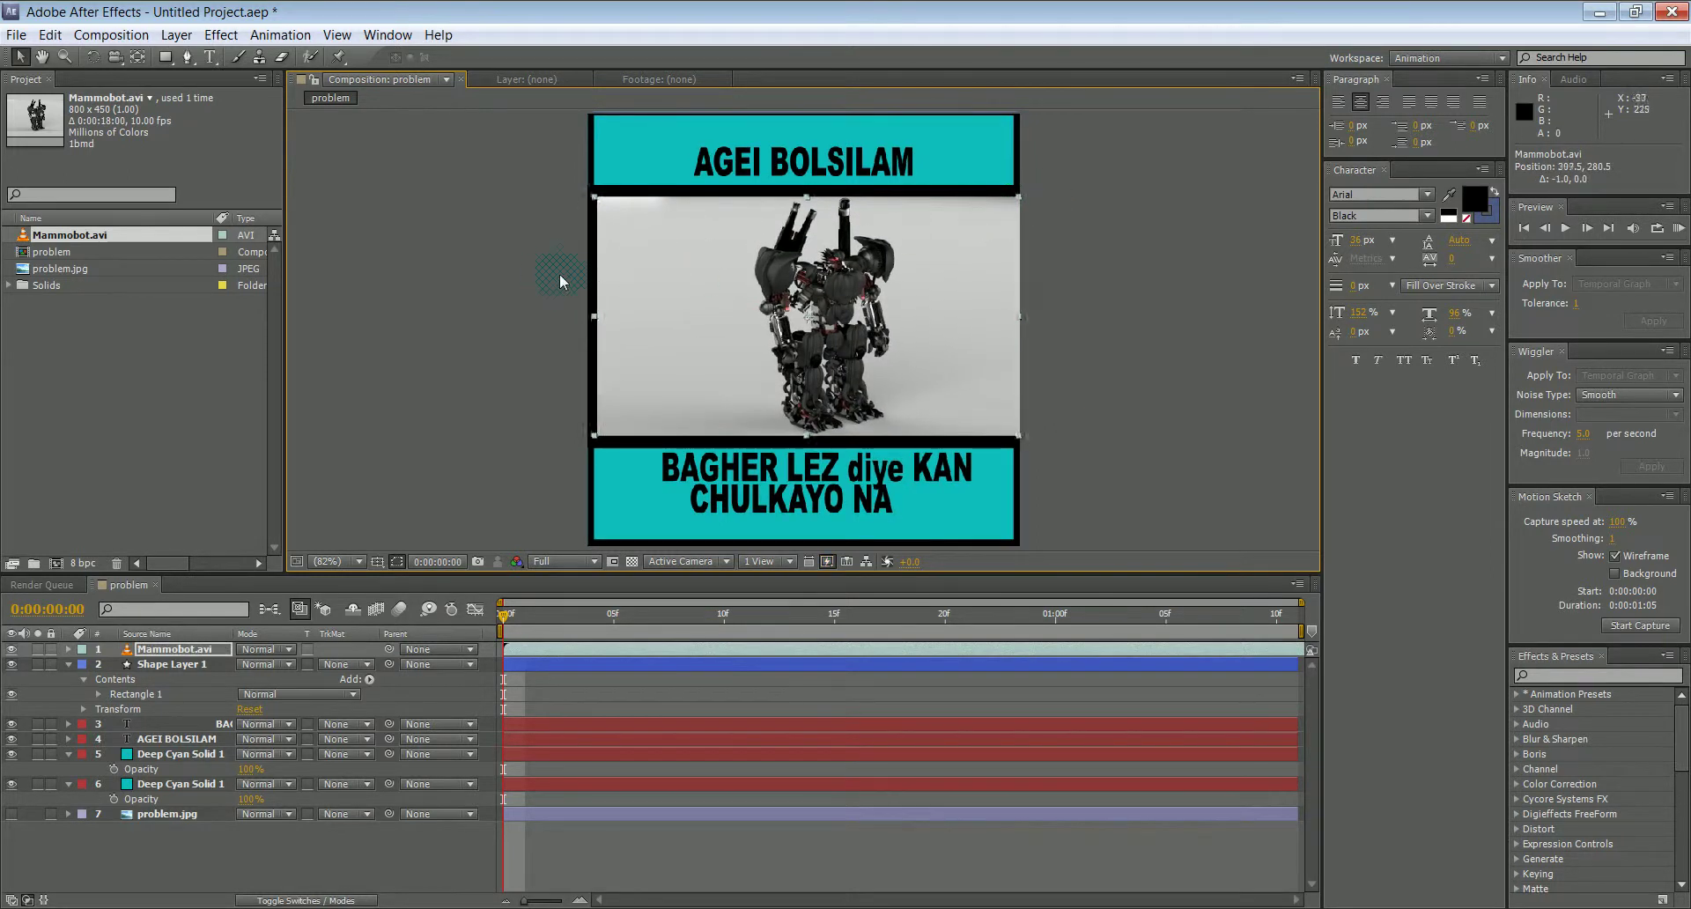
left_click(467, 268)
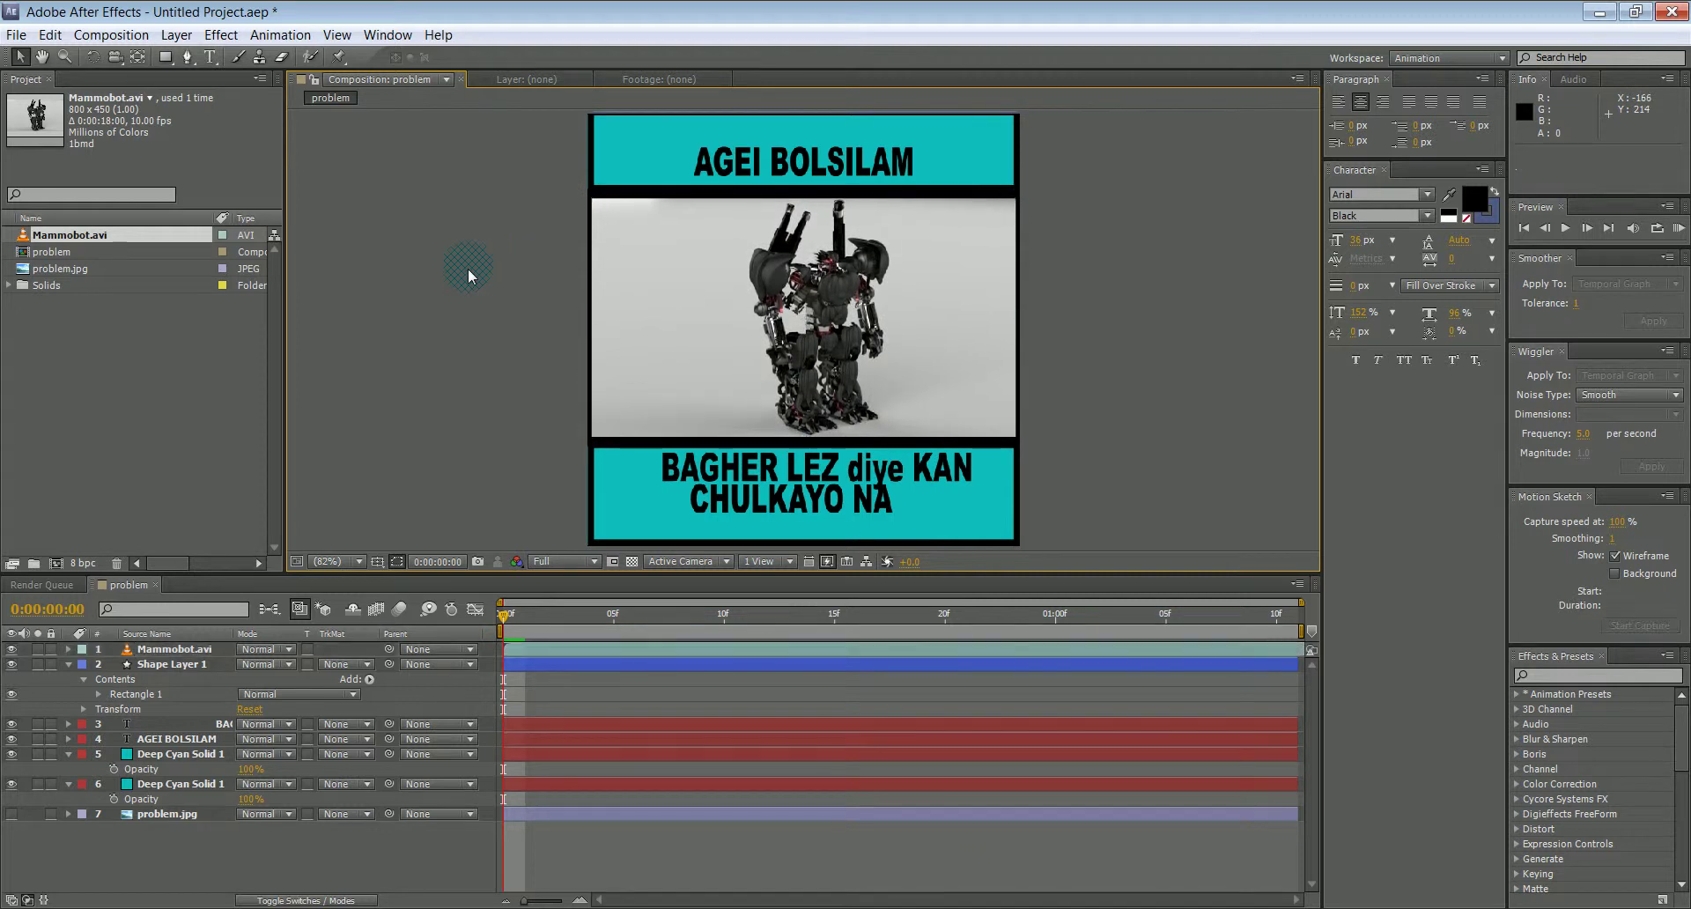
Step: Check the duration in the problem composition's settings and close them without changing any value
left_click(583, 233)
left_click(1385, 405)
left_click(51, 566)
left_click(122, 406)
left_click(40, 271)
right_click(27, 257)
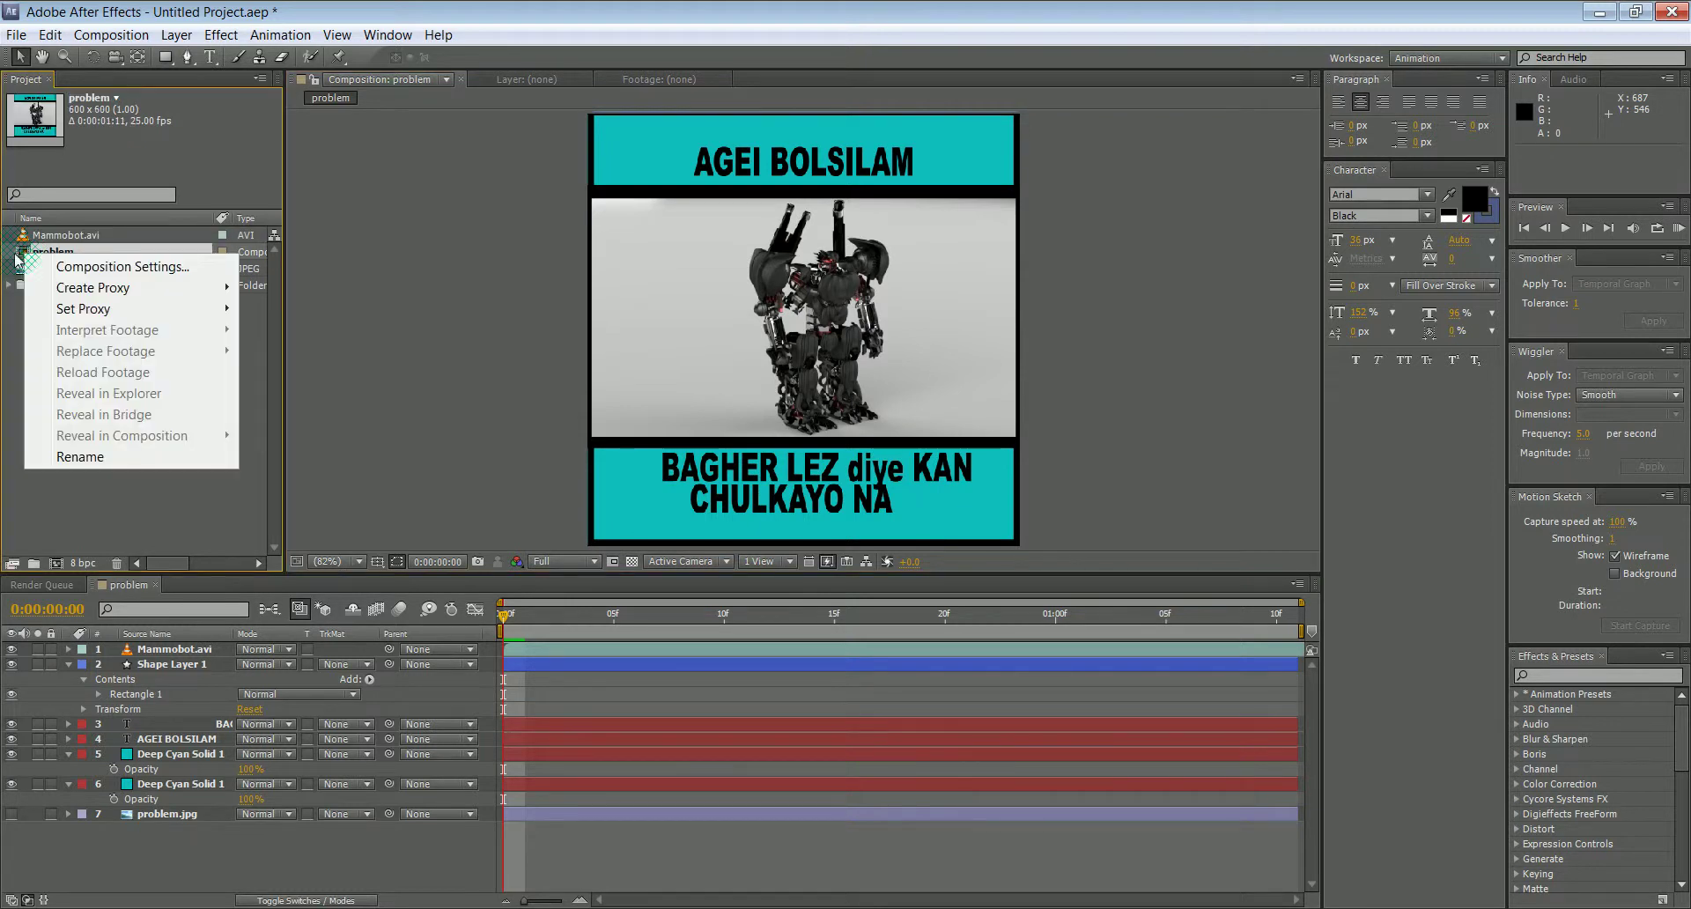
left_click(79, 266)
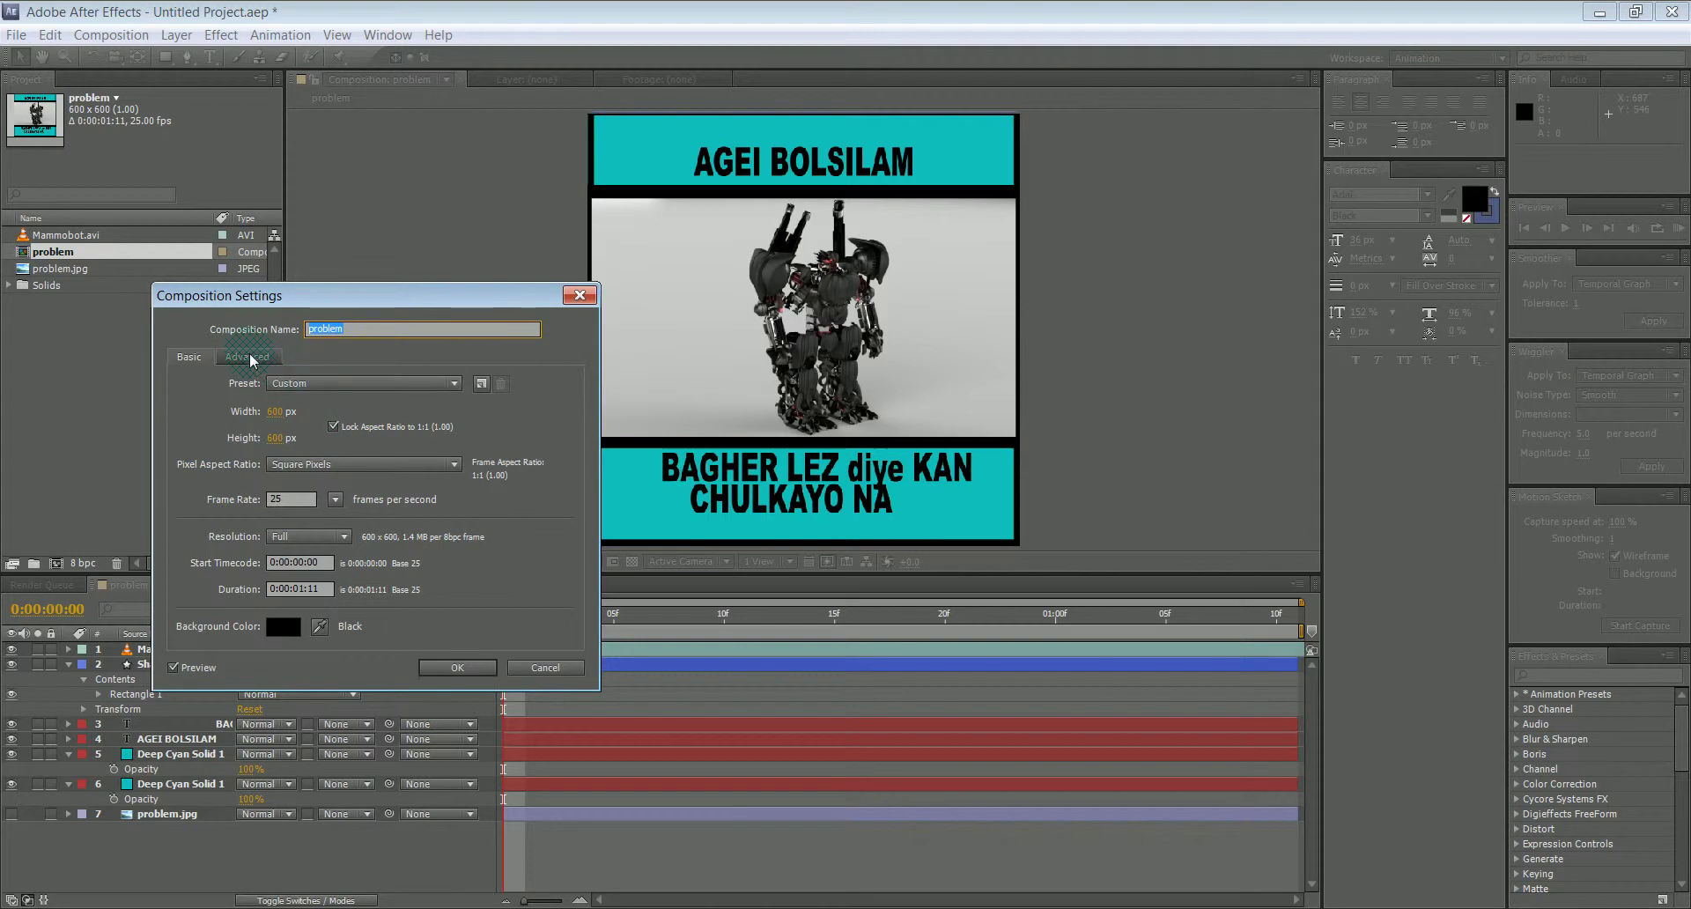
left_click(300, 588)
left_click(459, 668)
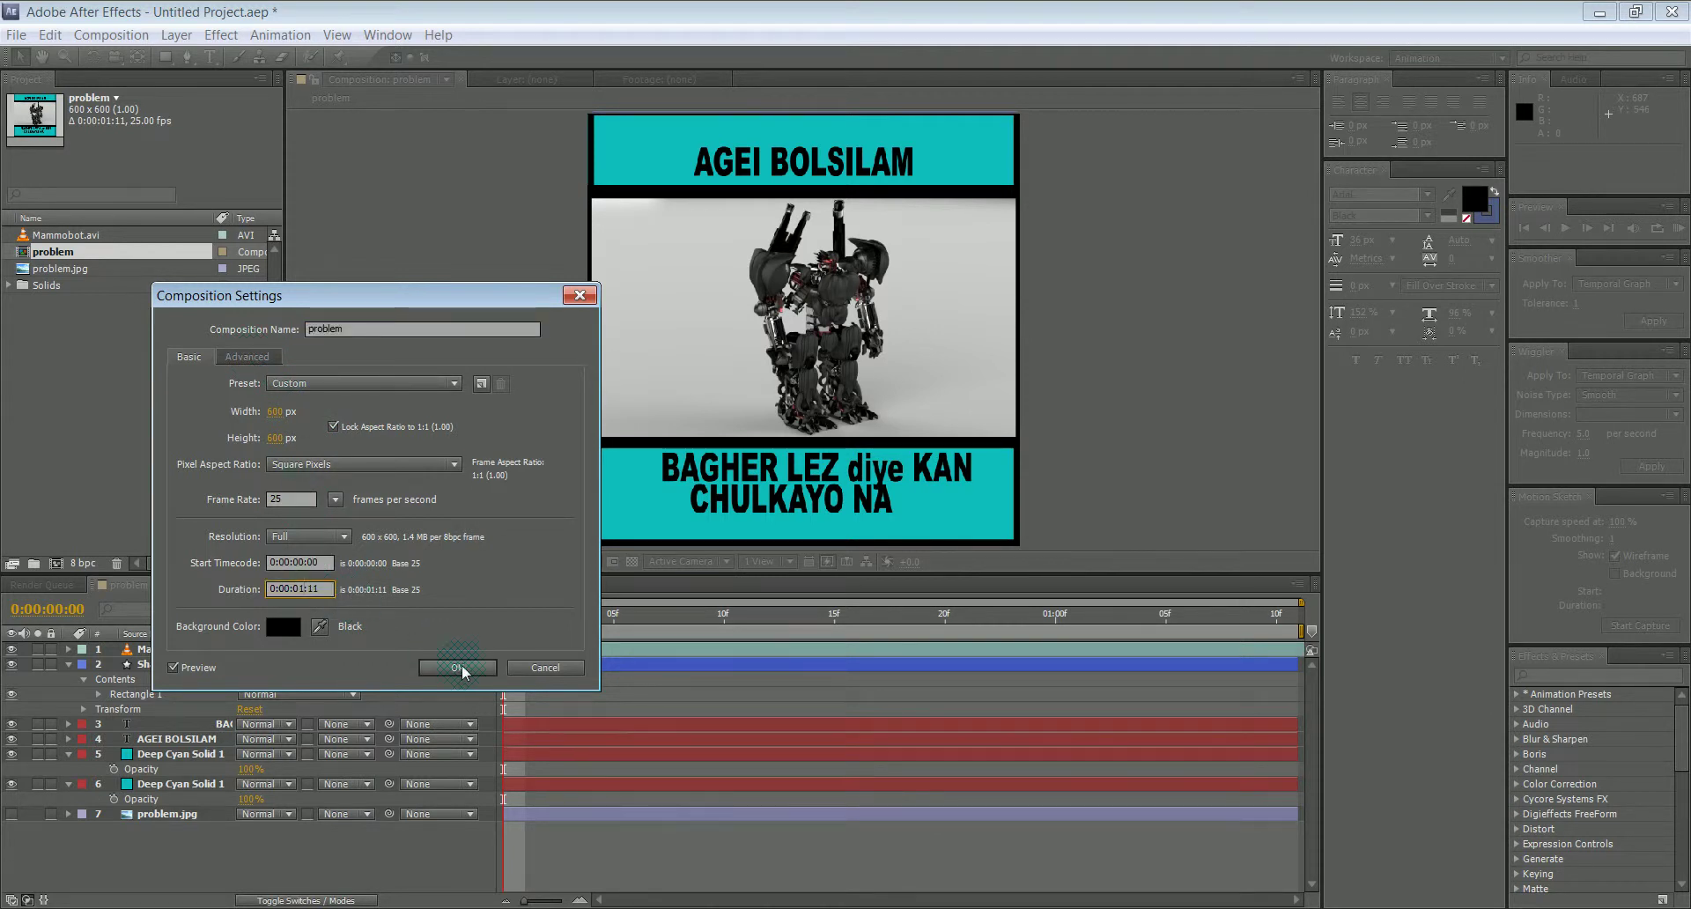
Step: Play a RAM preview of the problem composition to review the Mammobot.avi clip between the banners, and stop it
left_click(1679, 231)
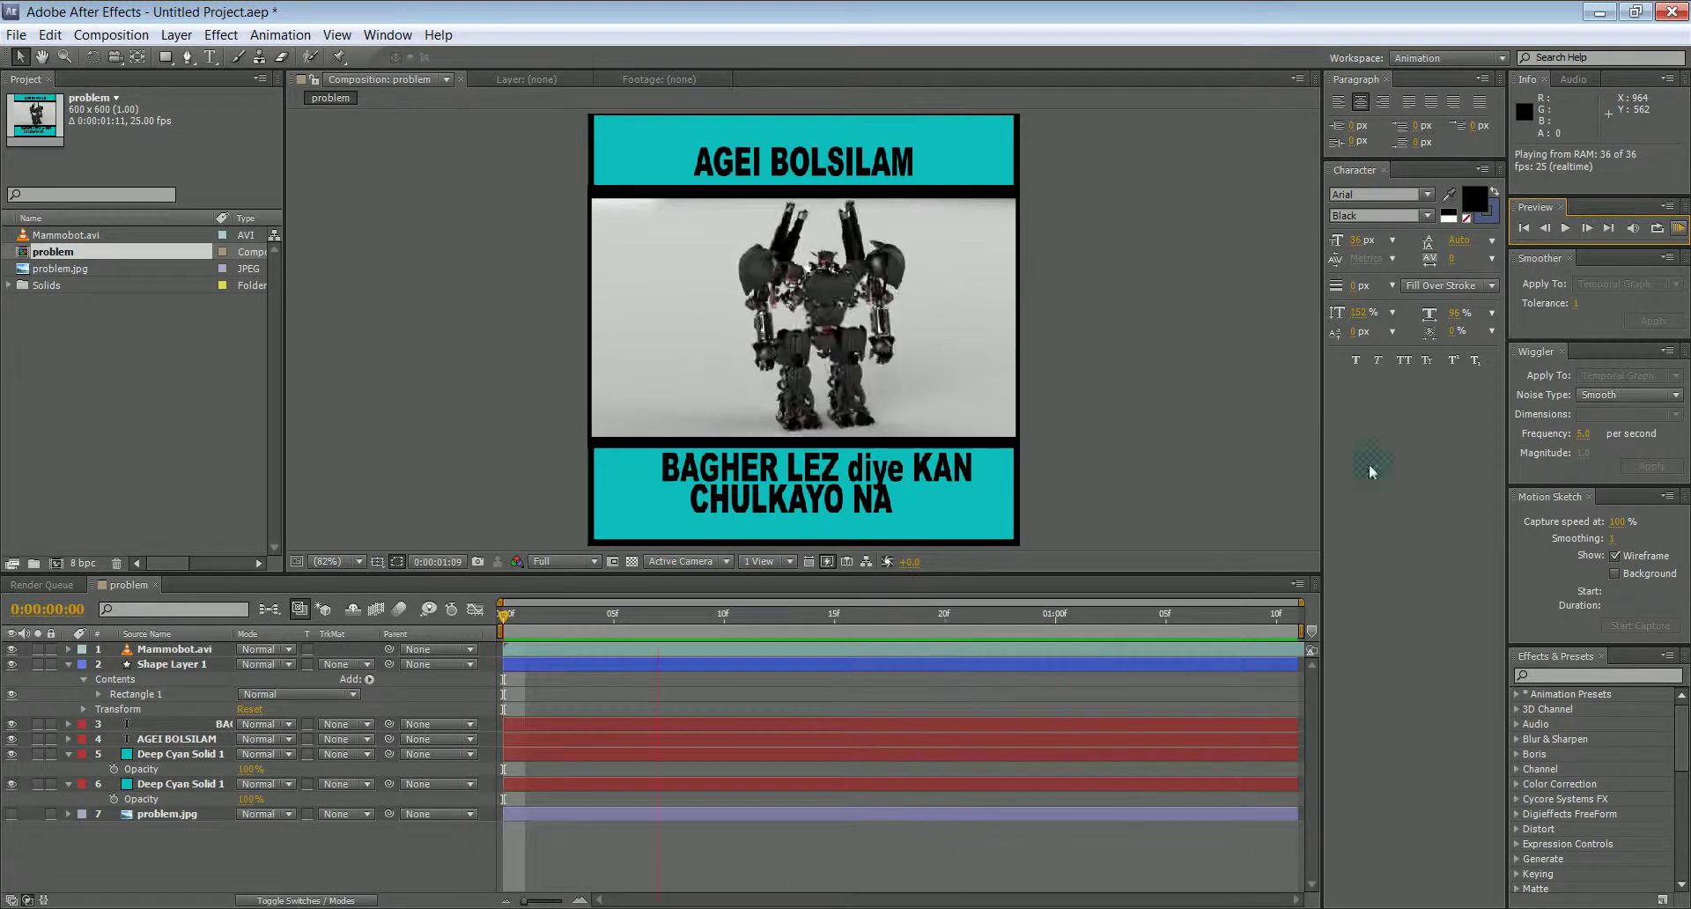
left_click(1655, 259)
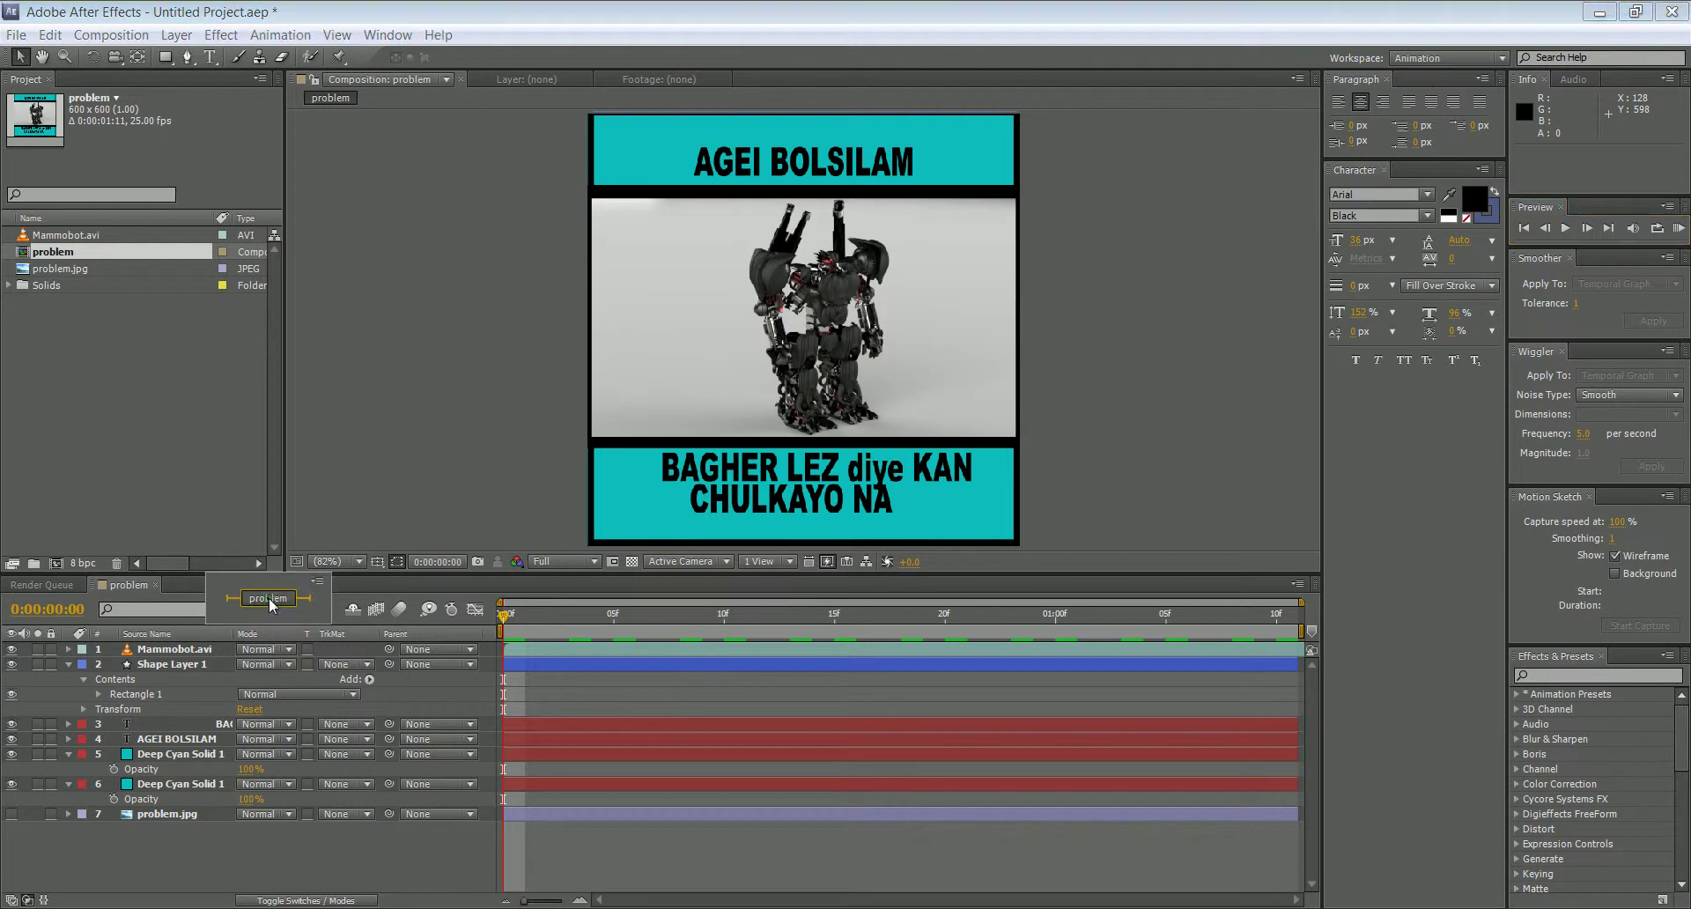
left_click(410, 855)
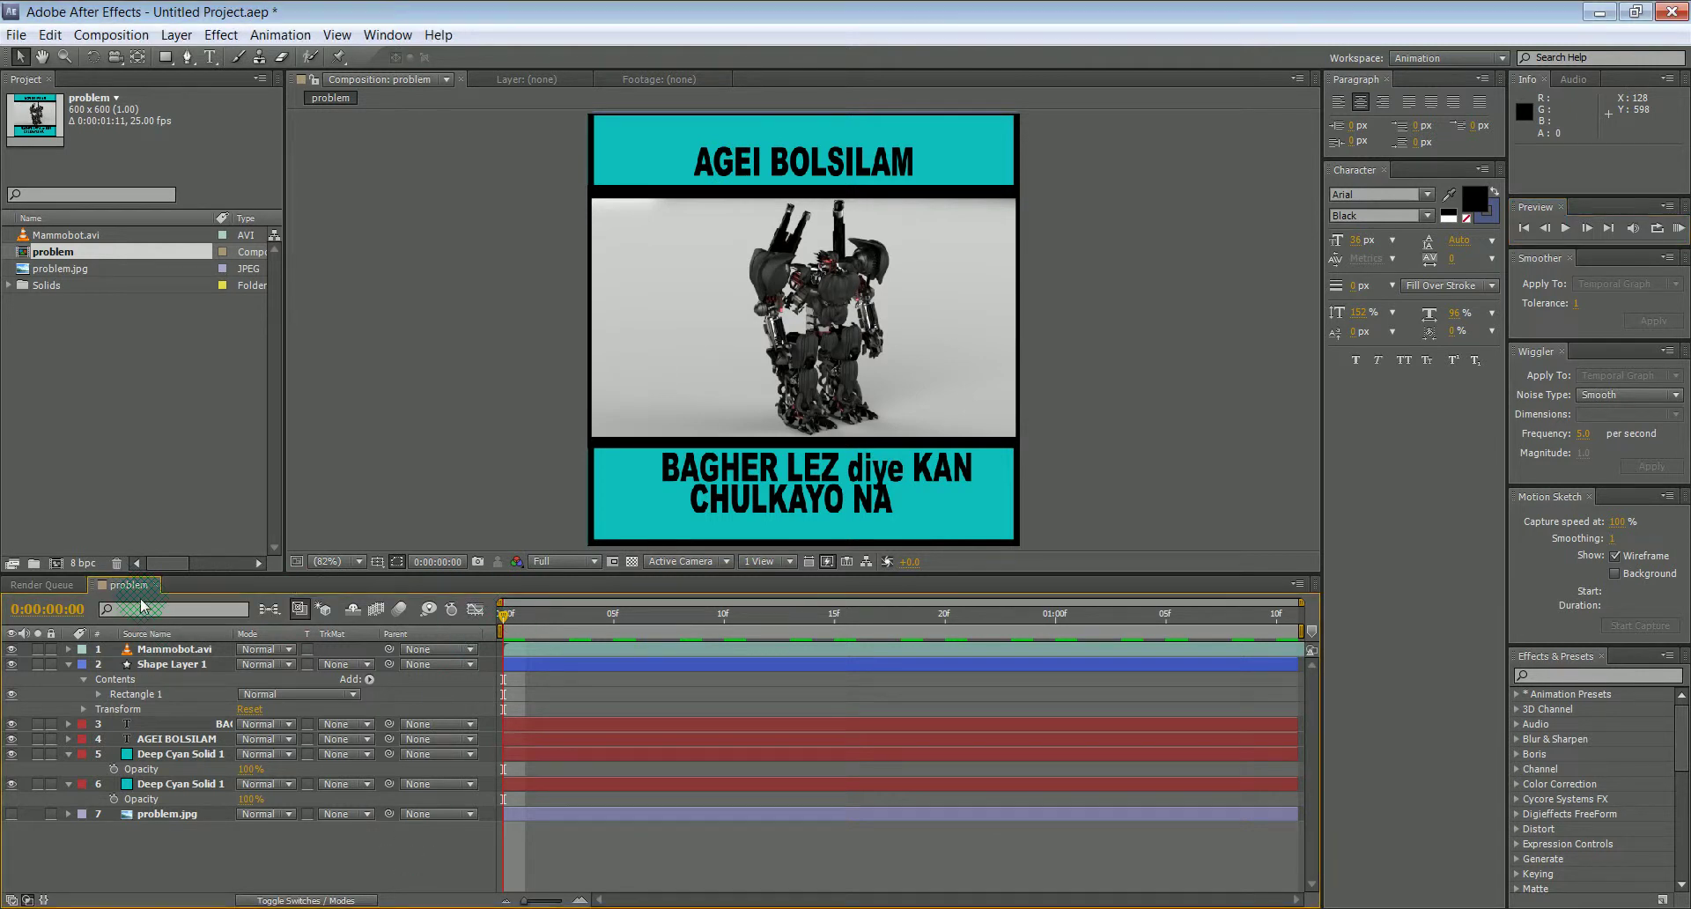
Step: Queue the problem composition for rendering with the Make Movie command
left_click(164, 58)
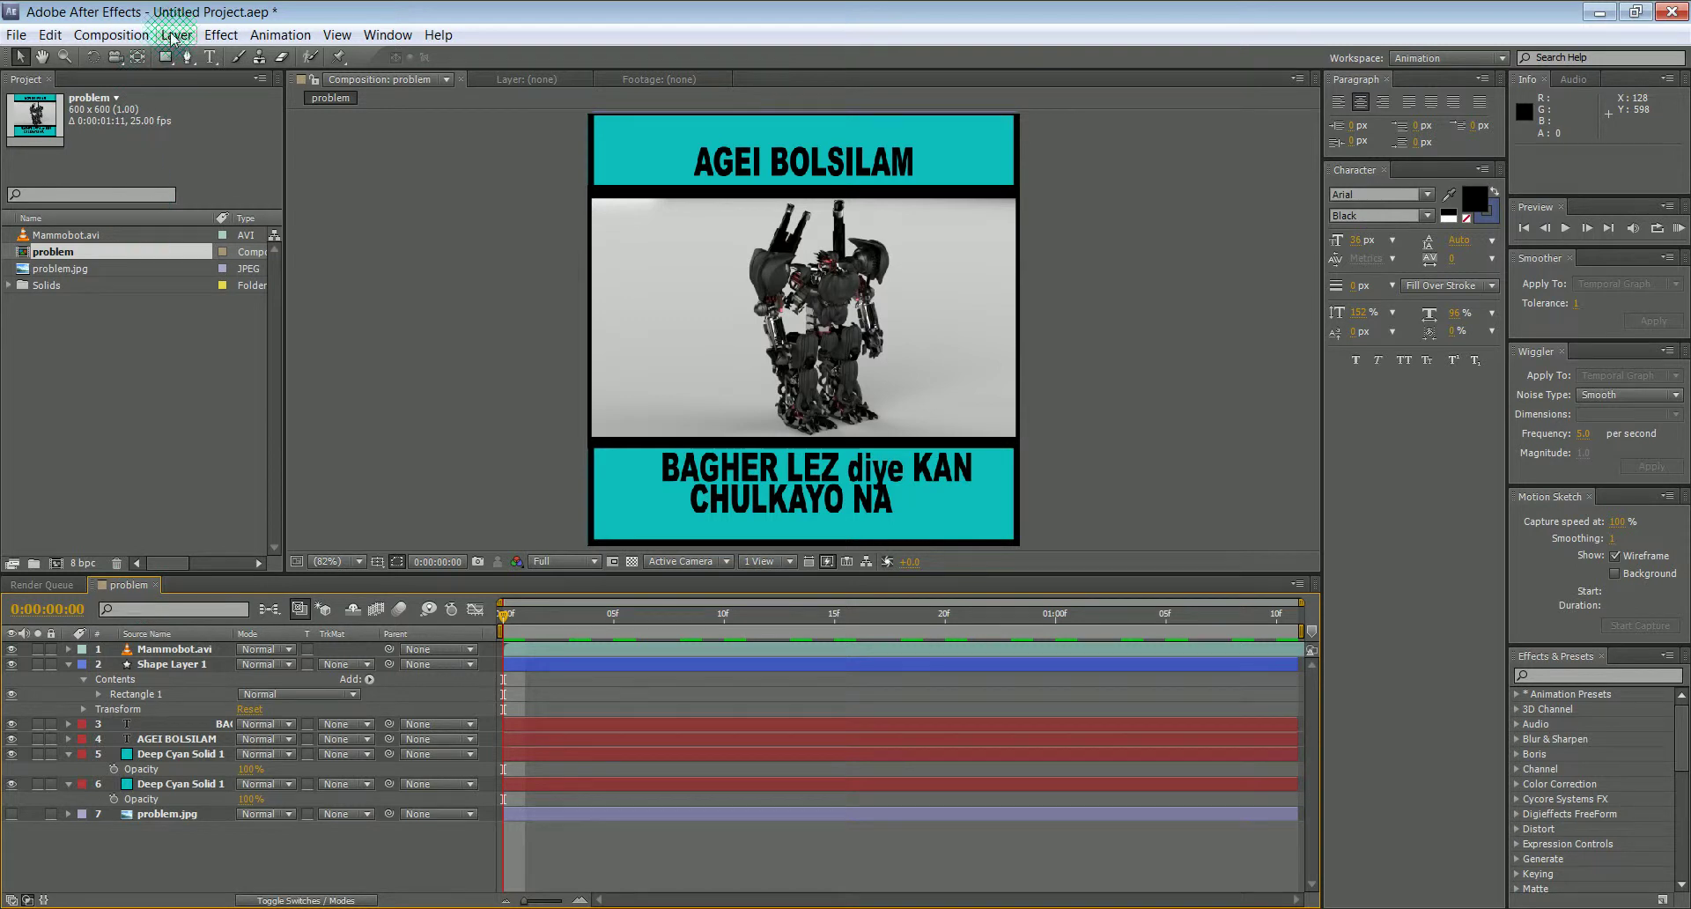
left_click(113, 36)
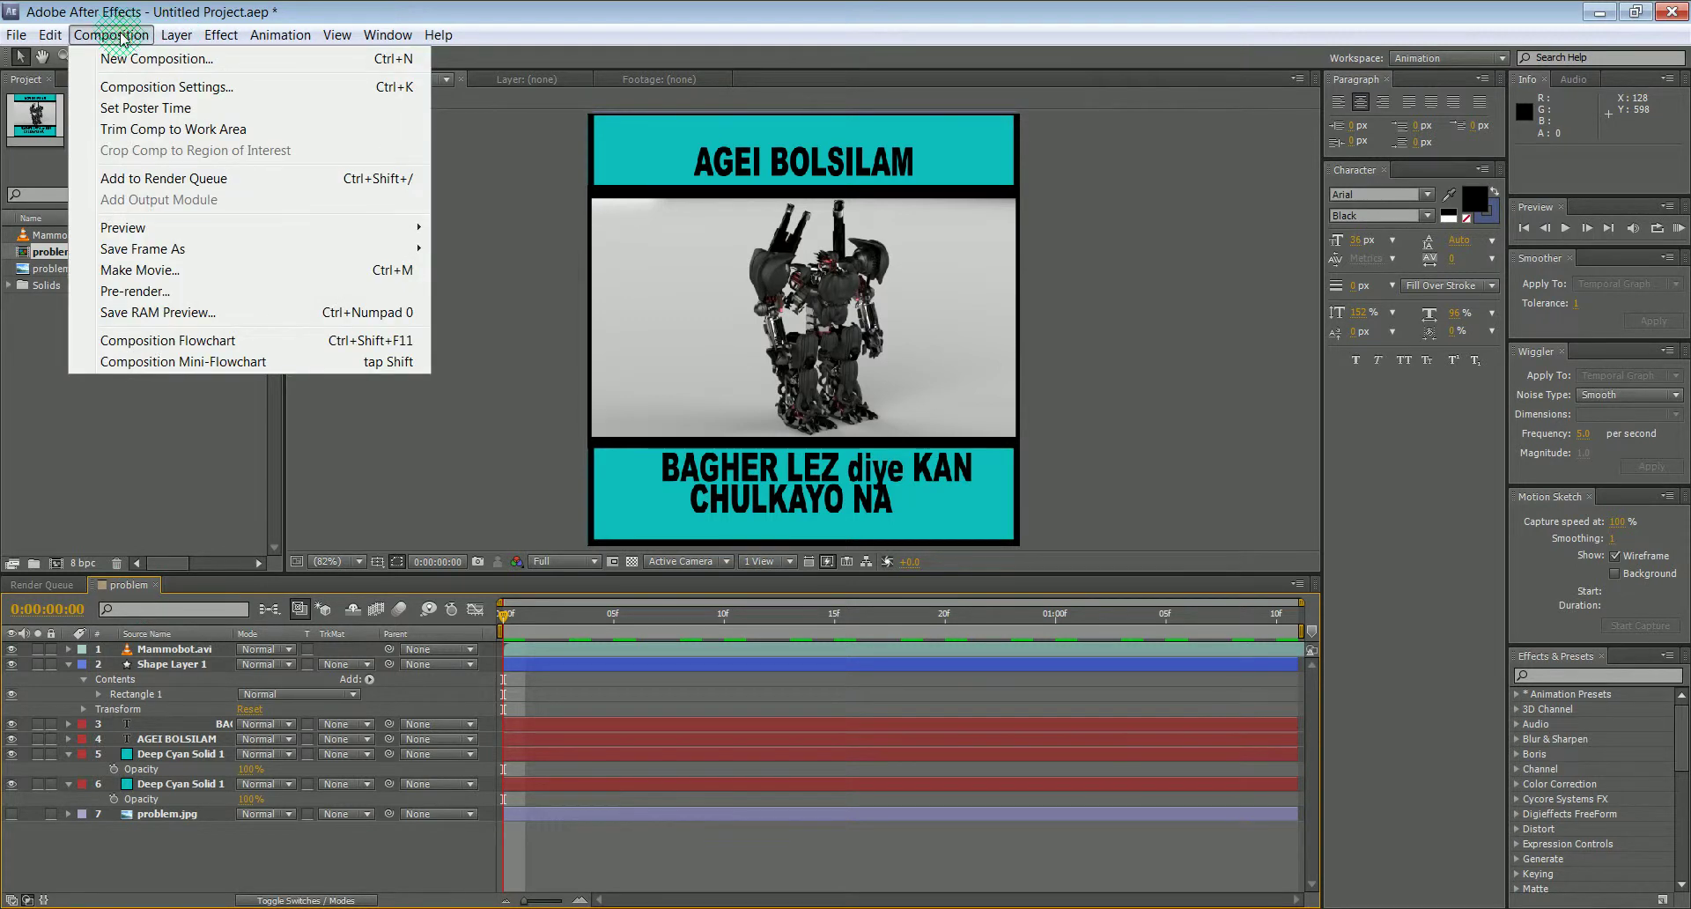
left_click(137, 271)
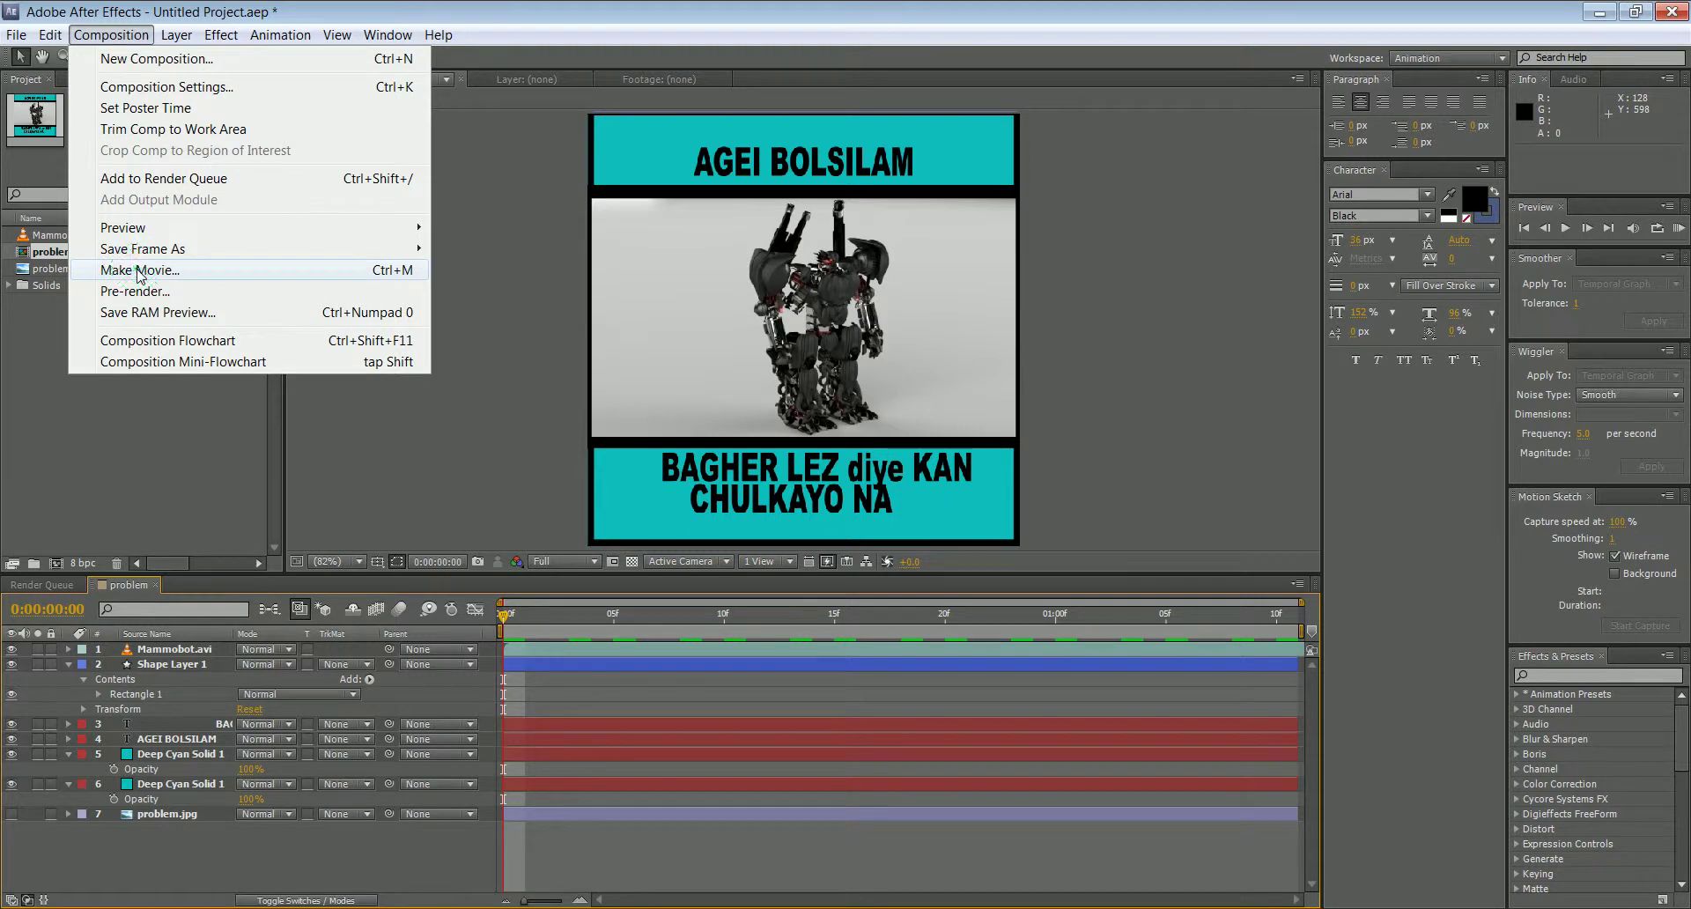
left_click(118, 684)
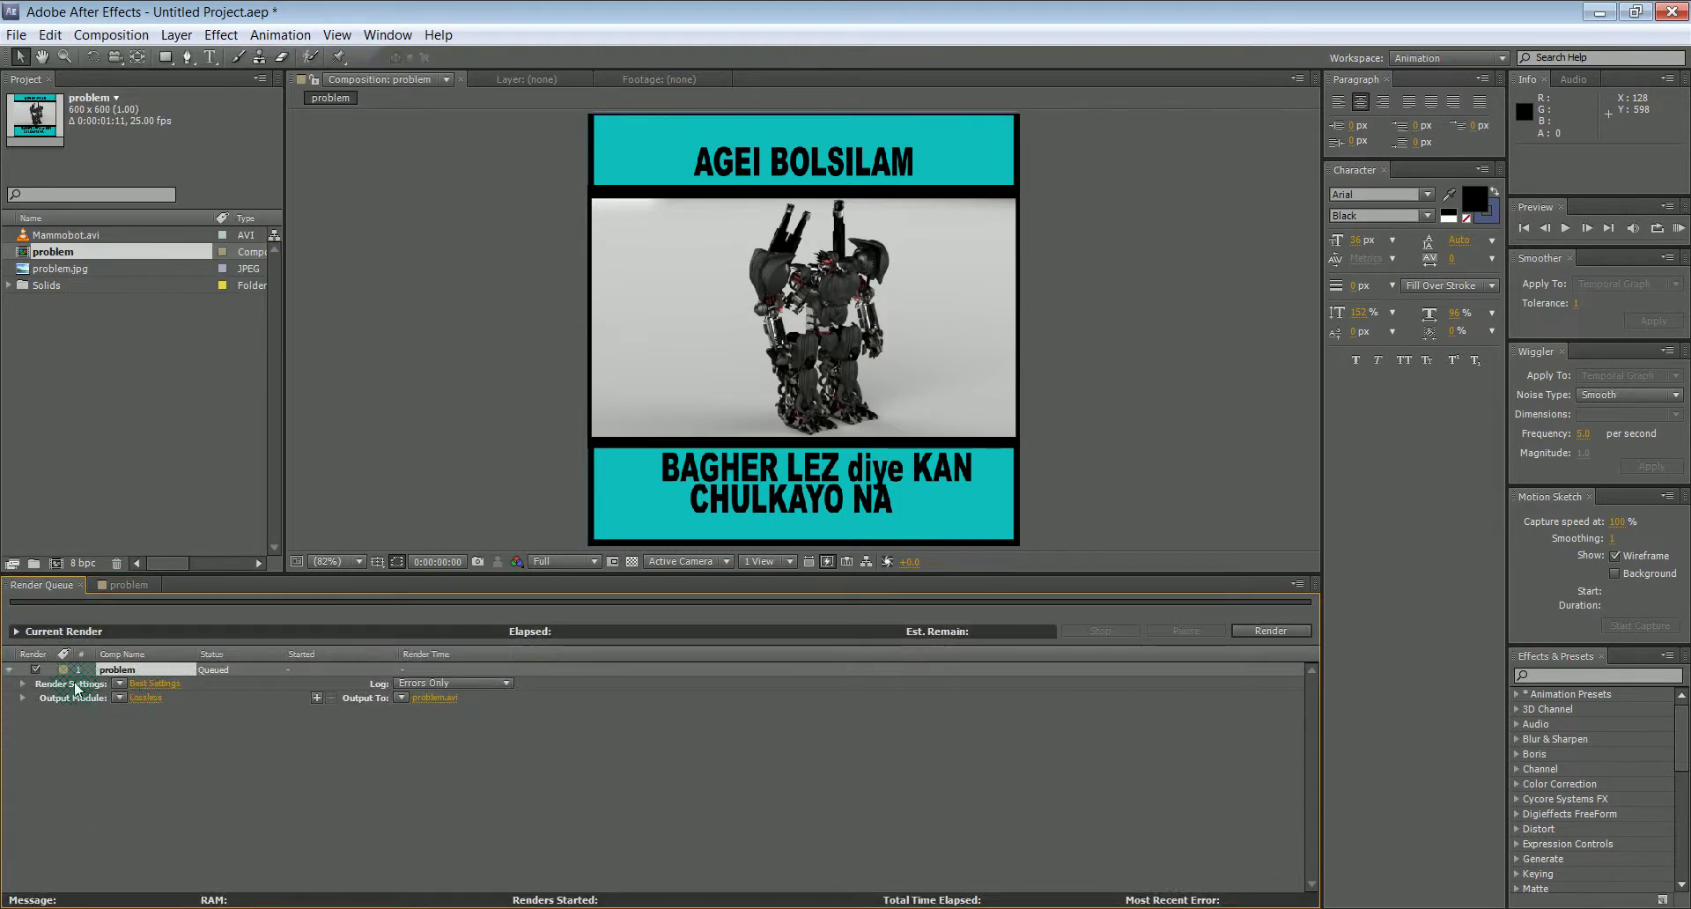
left_click(58, 596)
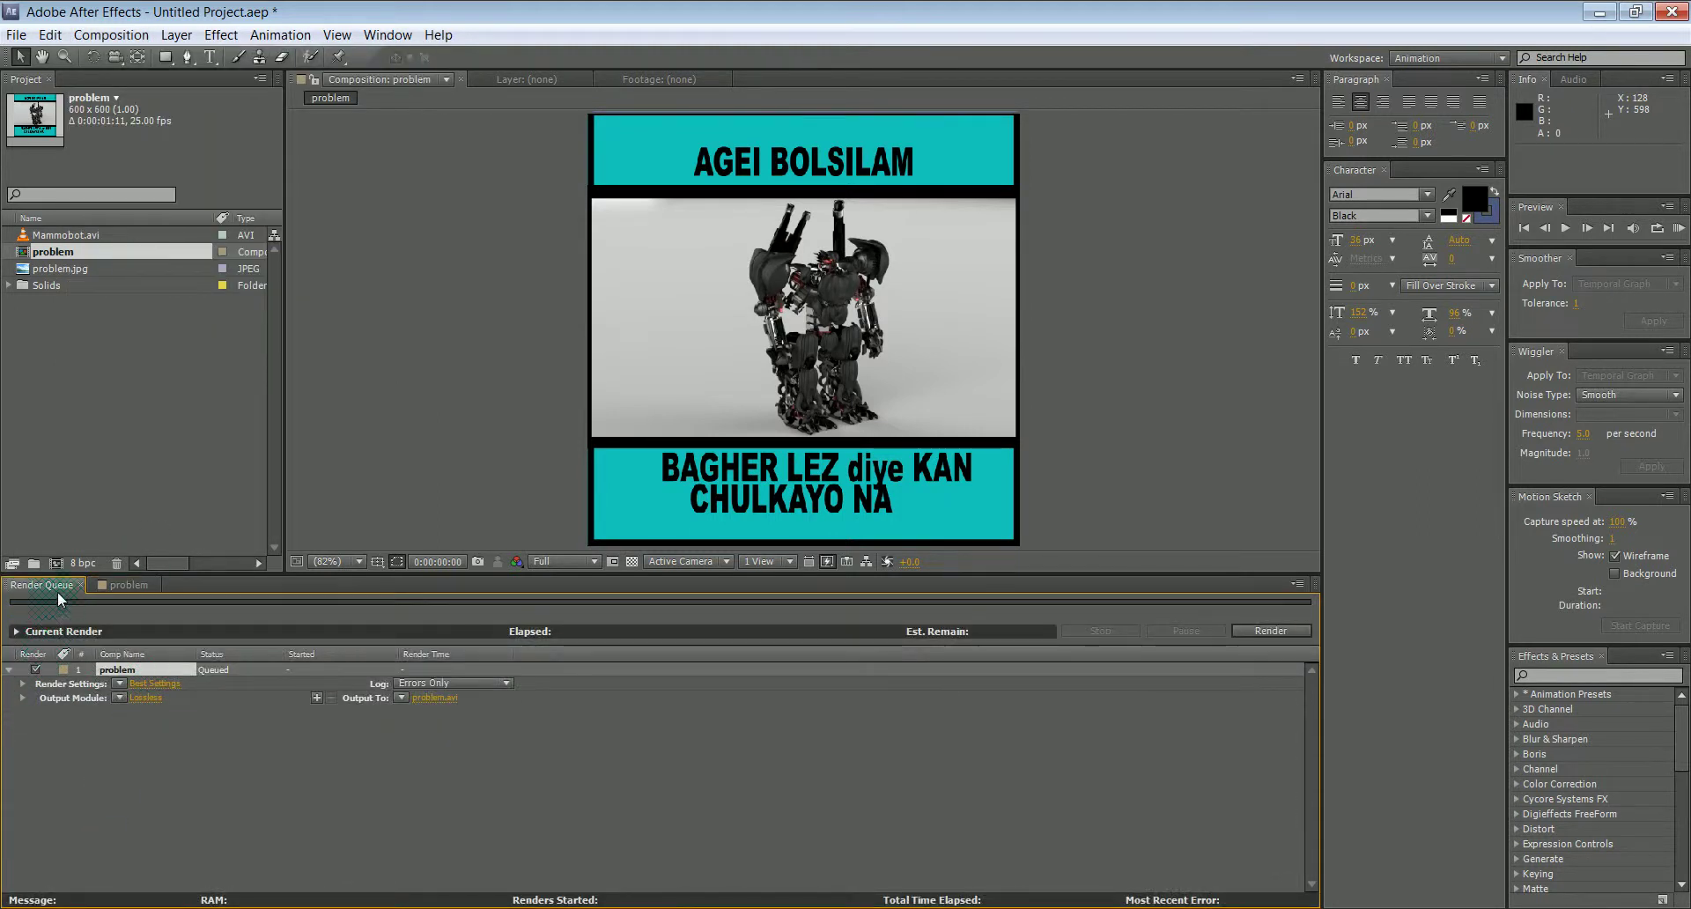
Step: Review the queued item's render settings, output module settings and output file destination, leaving them all as they are
left_click(156, 684)
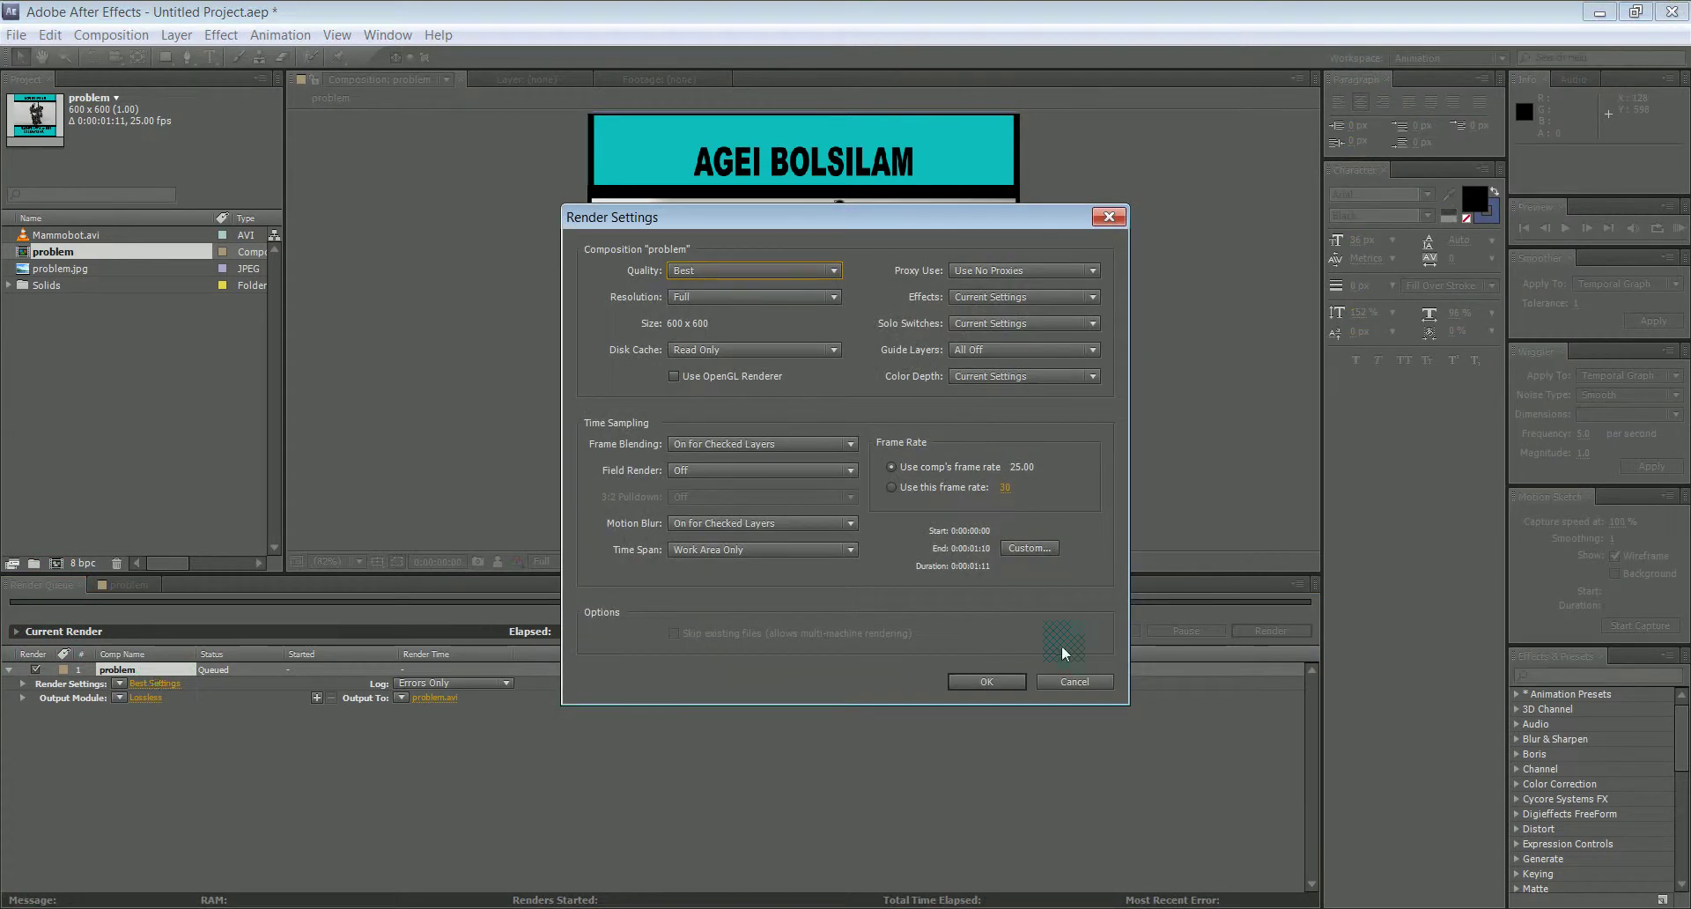
left_click(1060, 685)
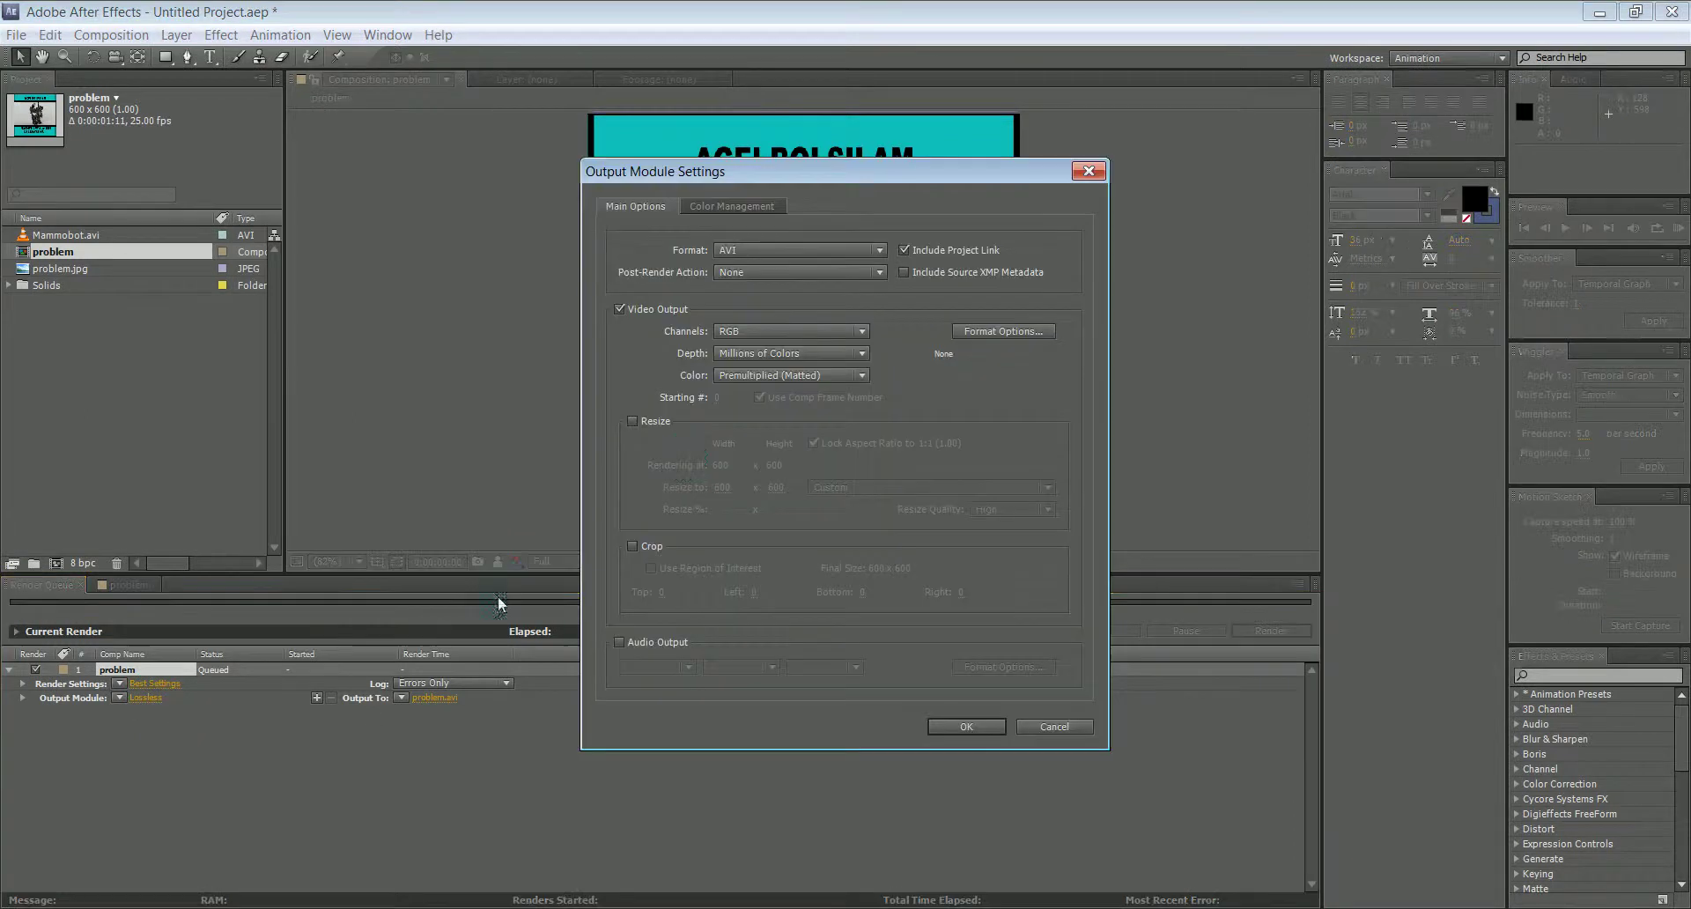
left_click(431, 698)
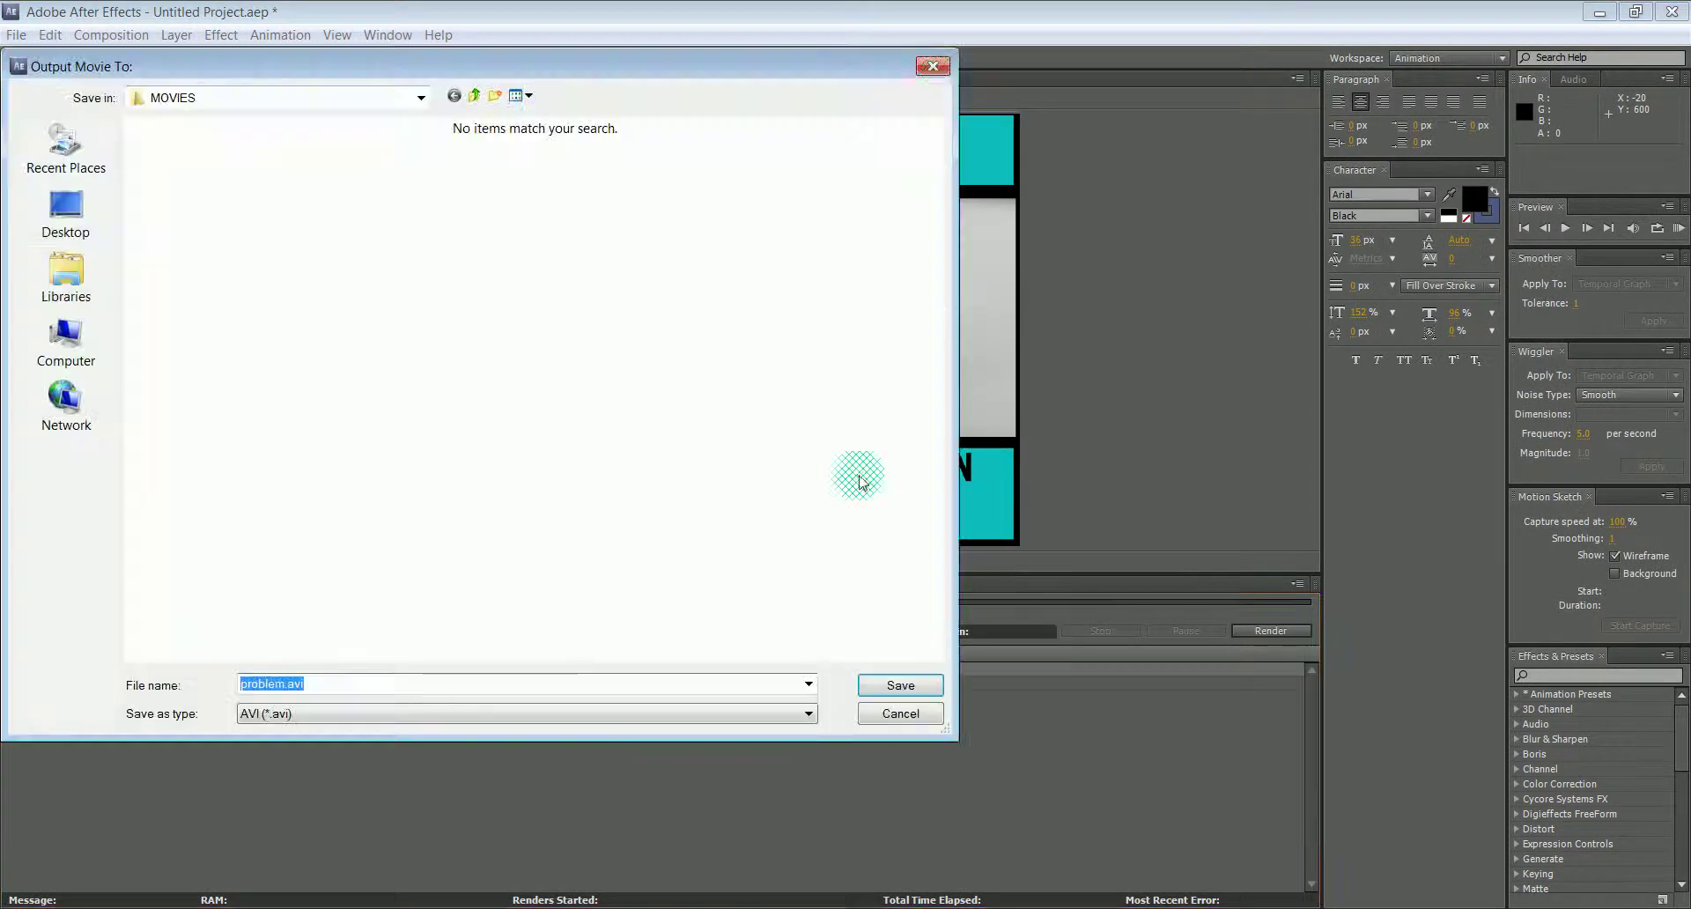
left_click(933, 67)
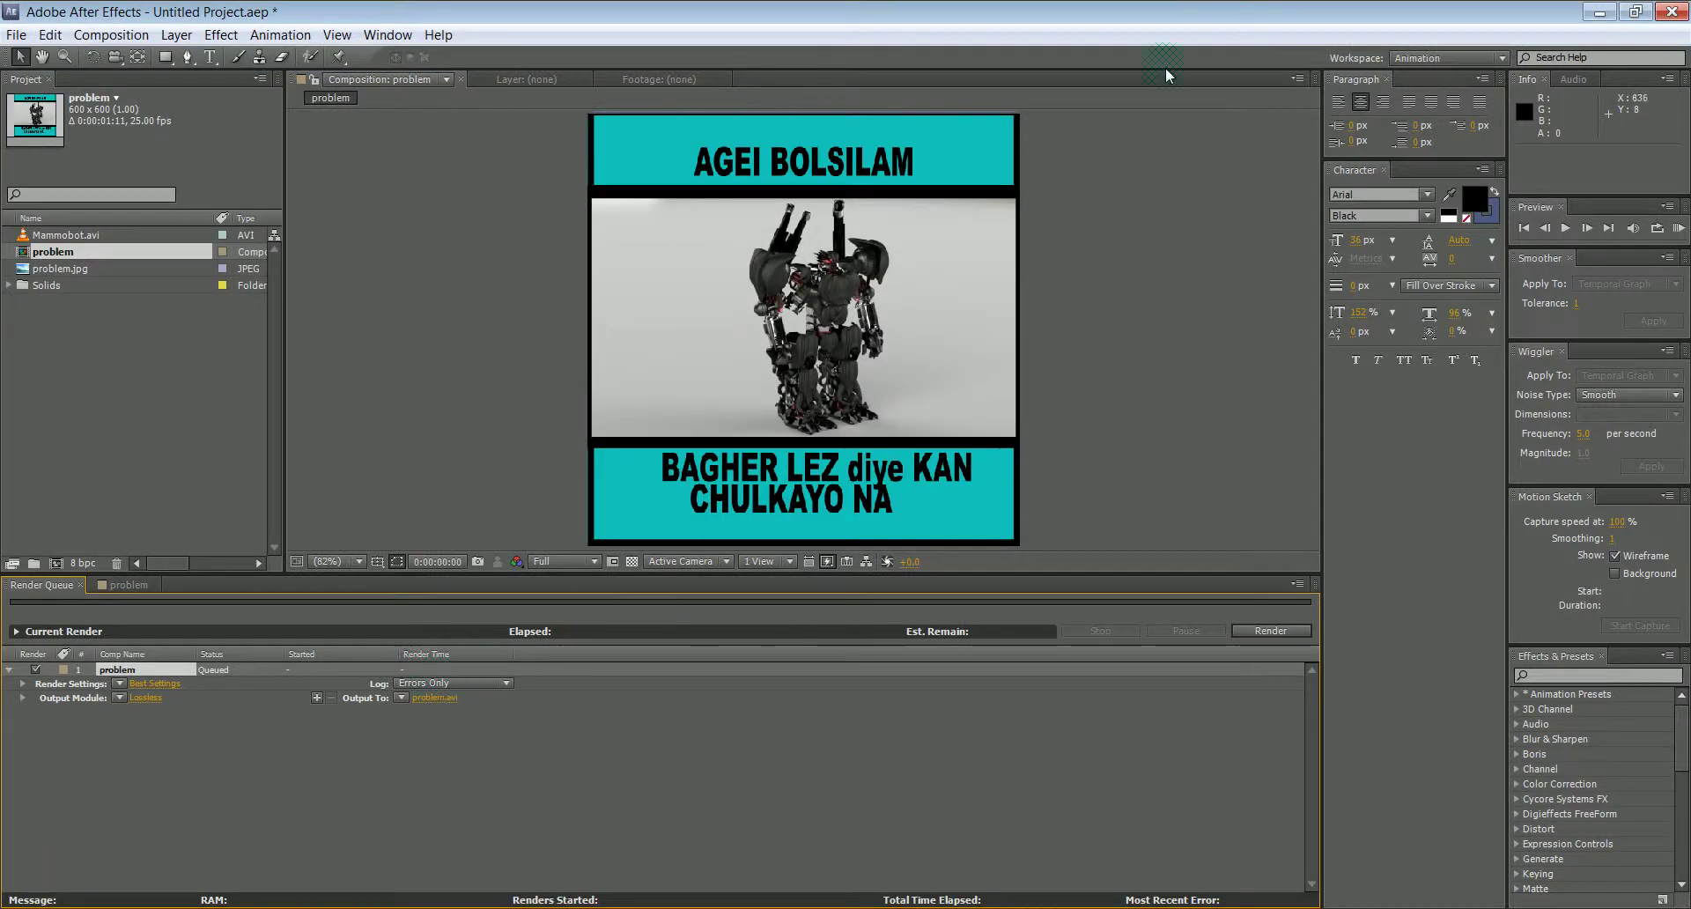